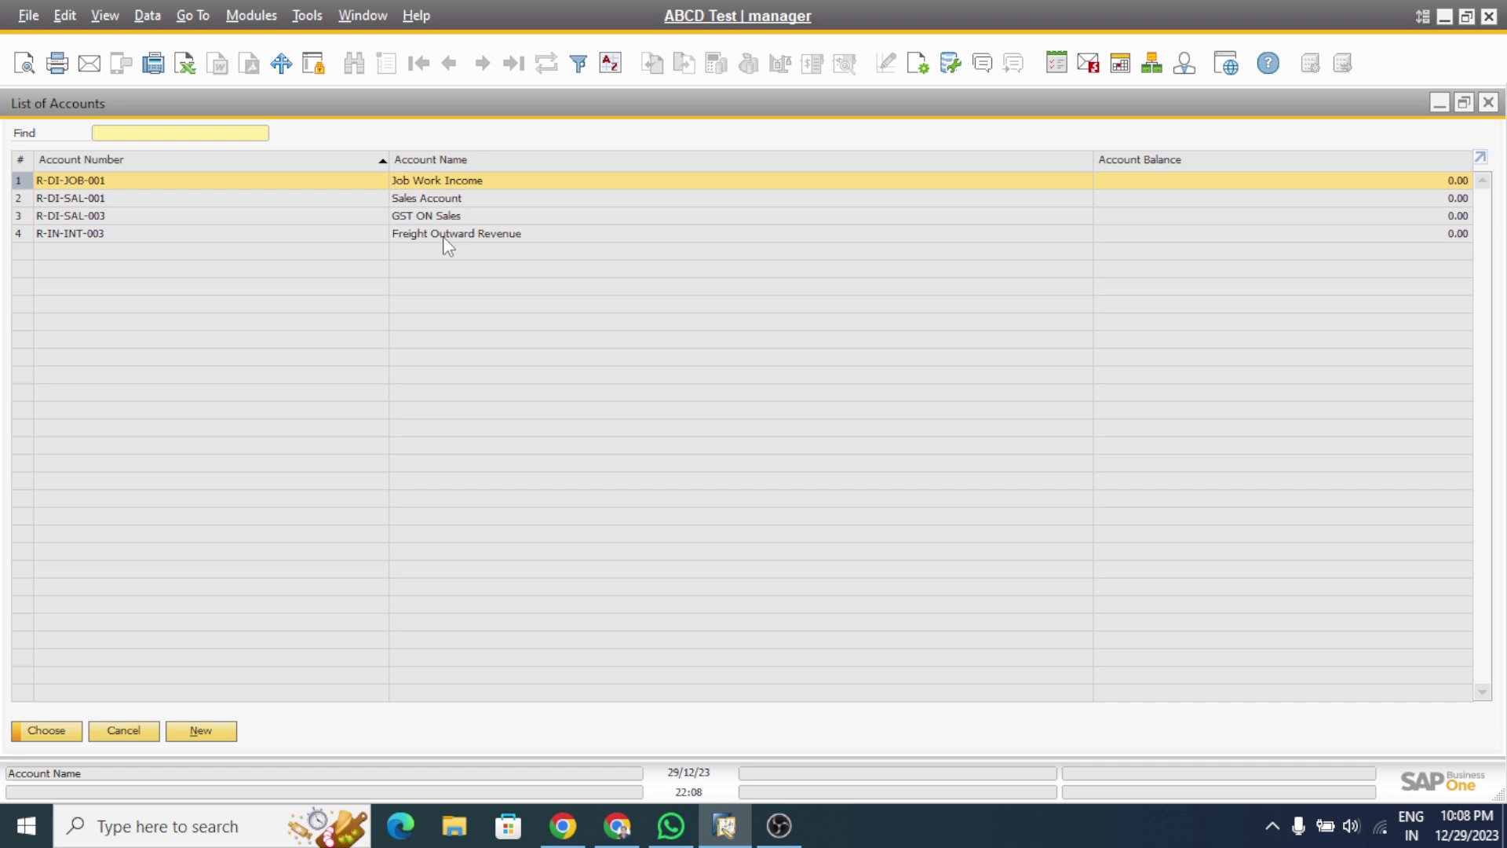
Choose Freight Outward Revenue (R-IN-INT-003) as the revenue account of the Isurance freight row
click(443, 238)
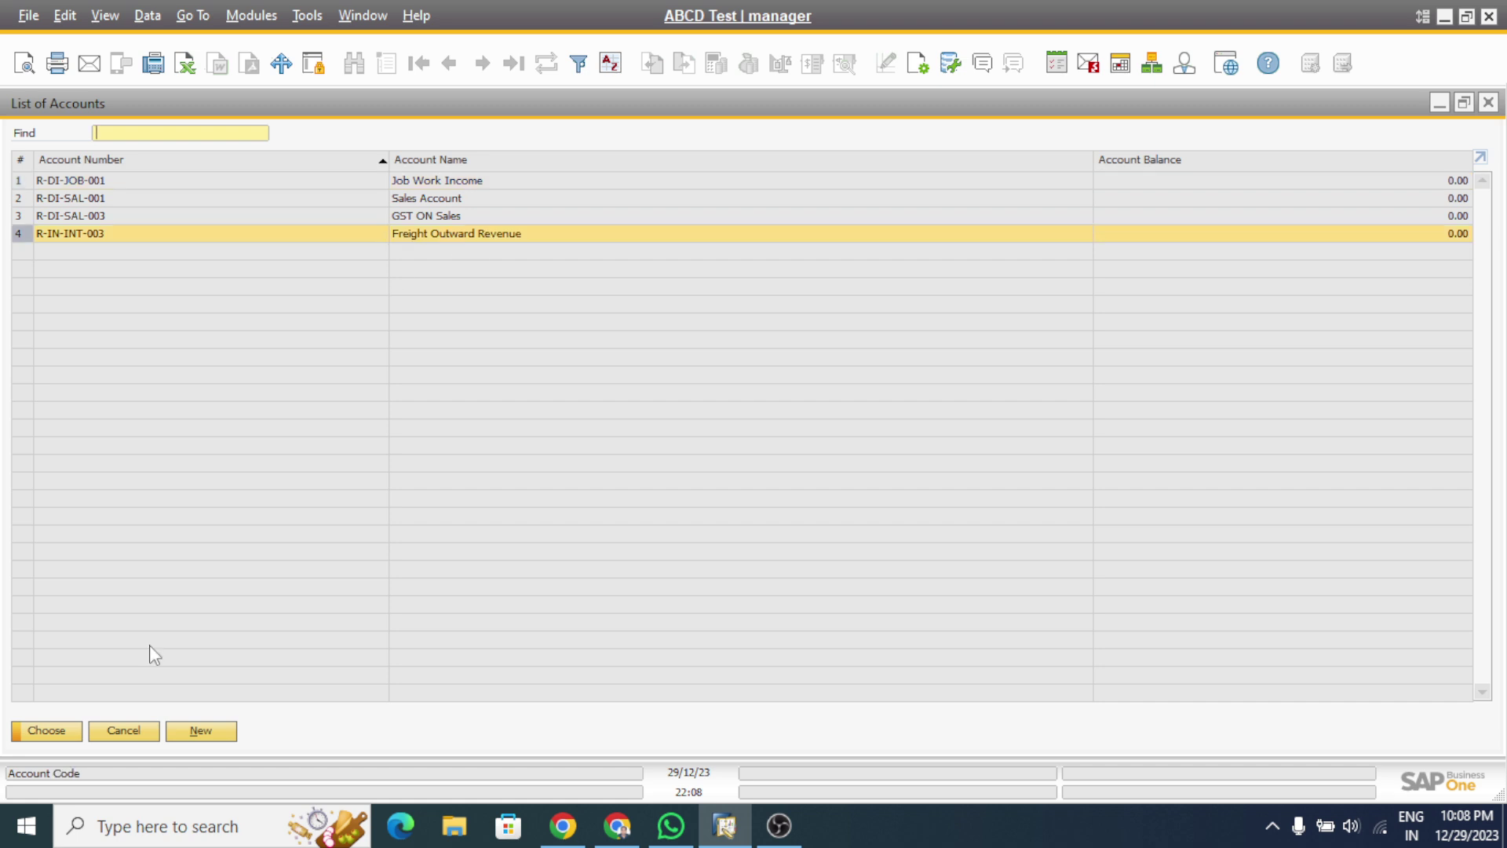
click(63, 732)
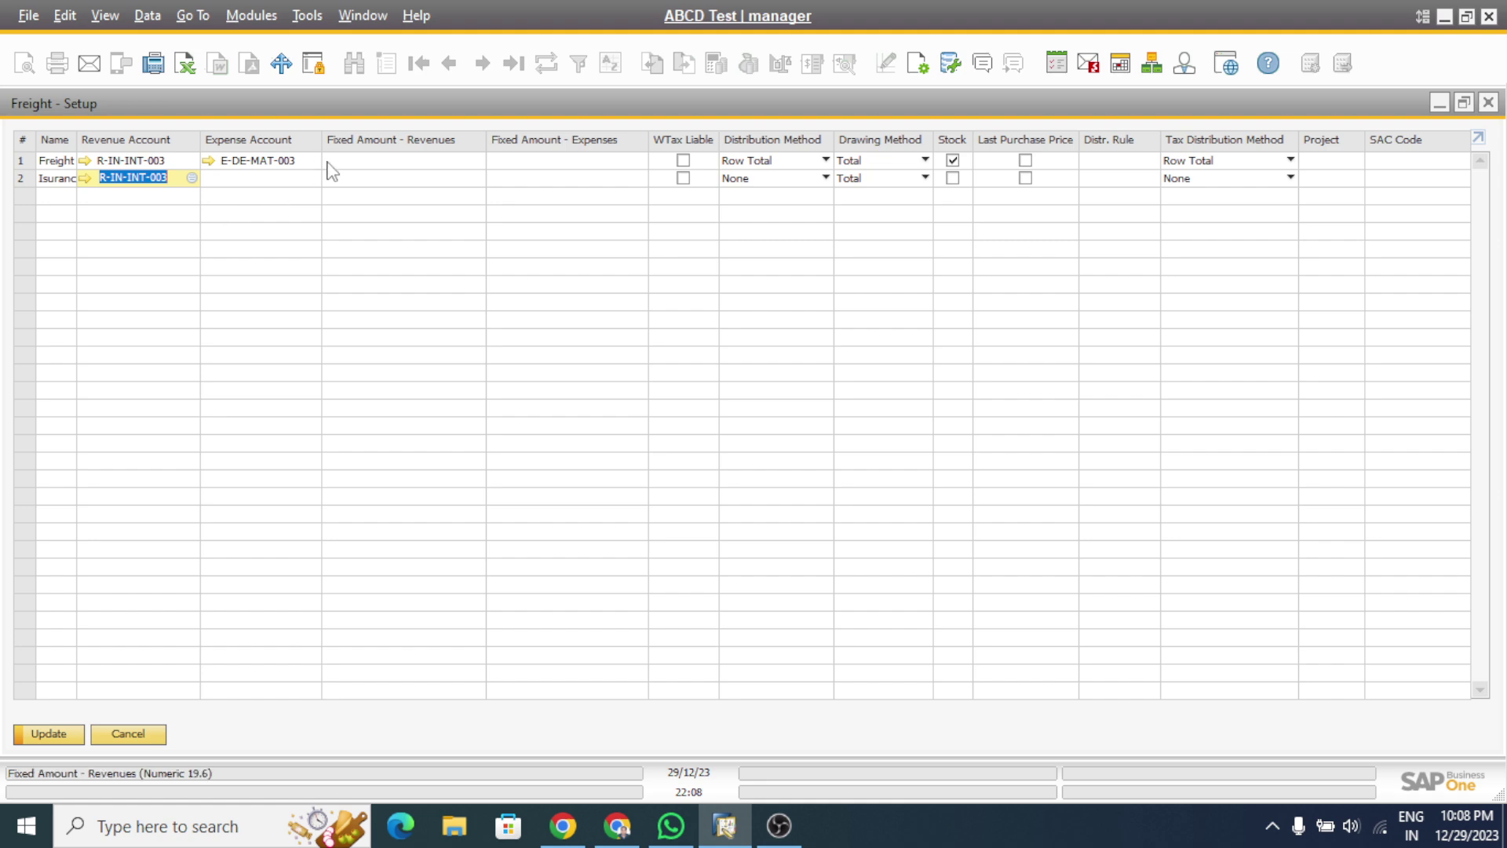
click(310, 180)
click(312, 179)
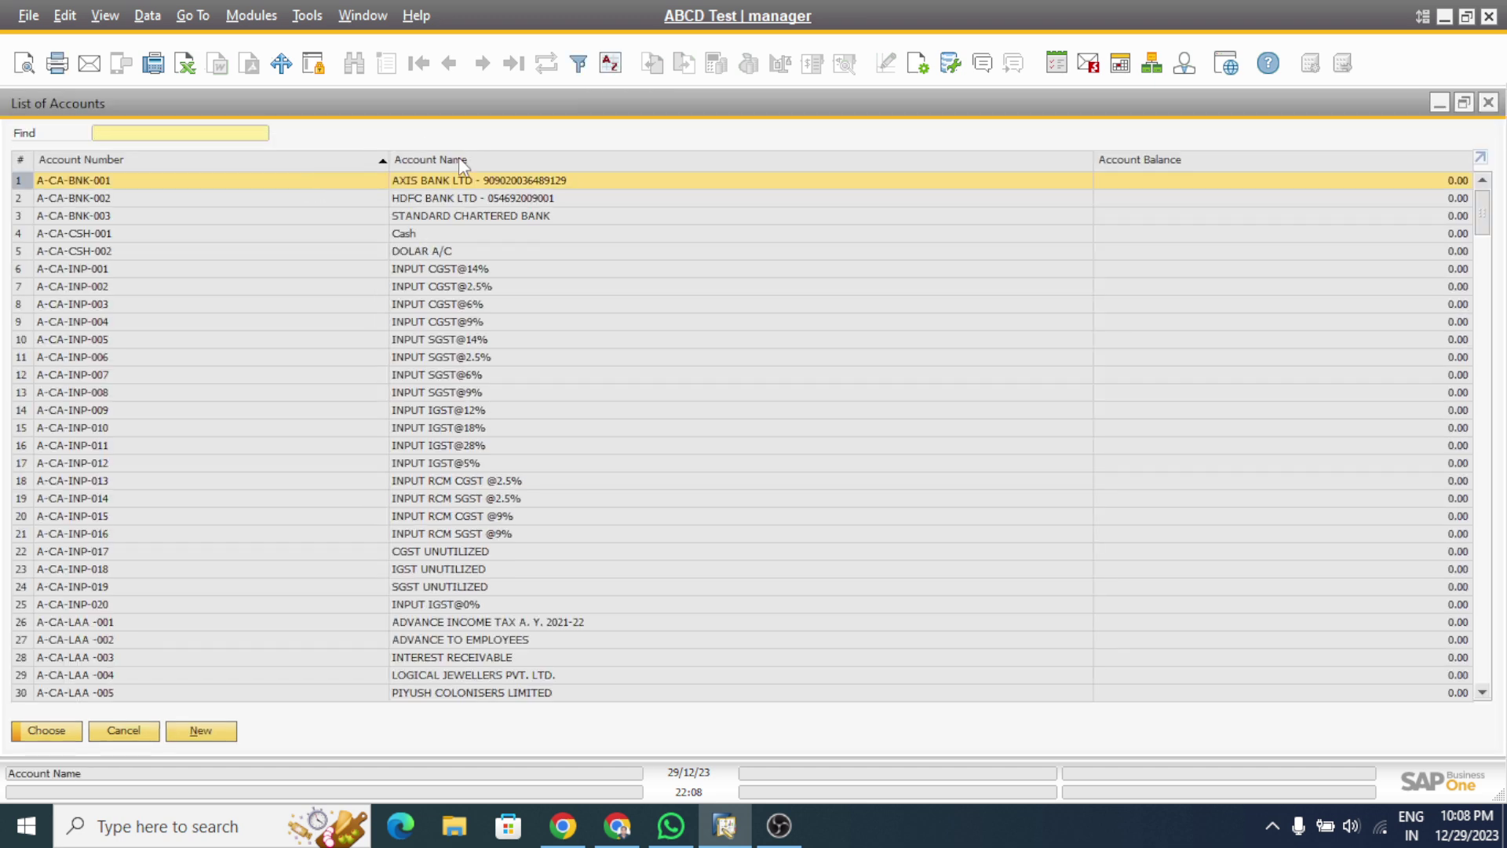
click(1489, 106)
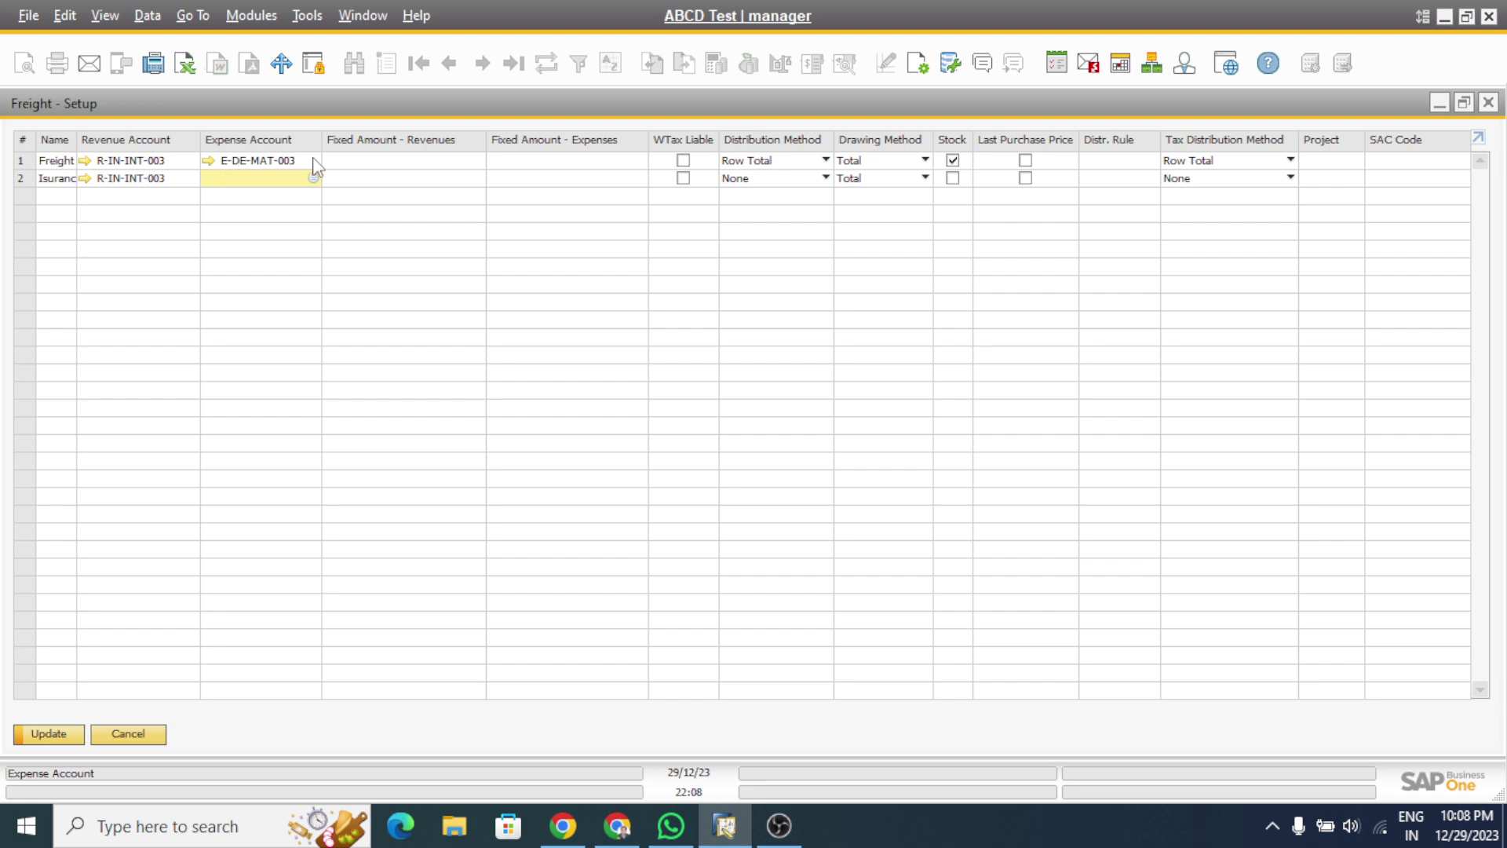
Copy expense account E-DE-MAT-003 from the Freight row into the Isurance row
click(314, 160)
key(ctrl+c)
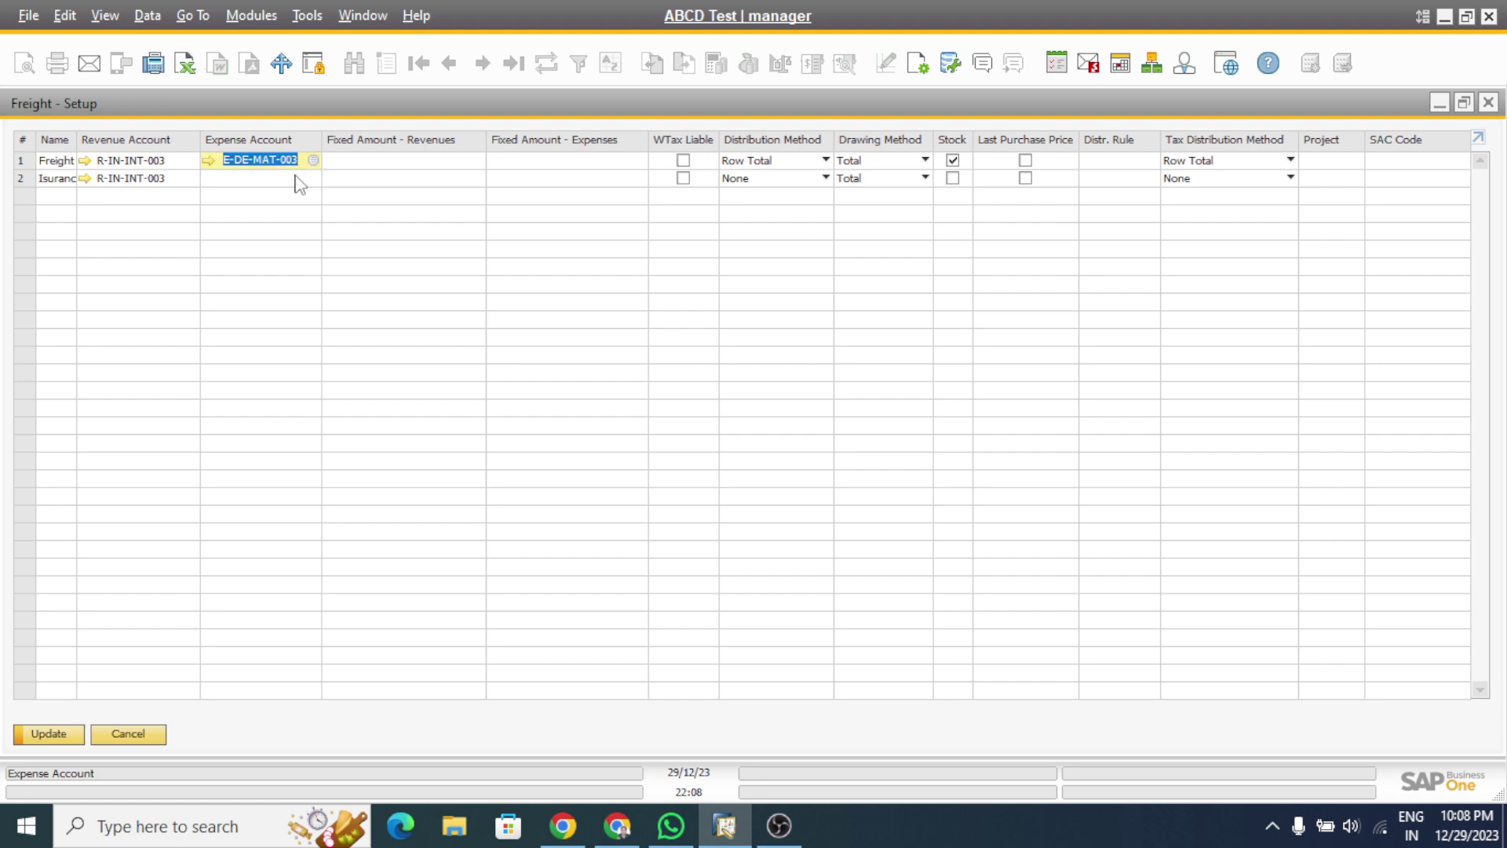
click(296, 179)
key(ctrl+v)
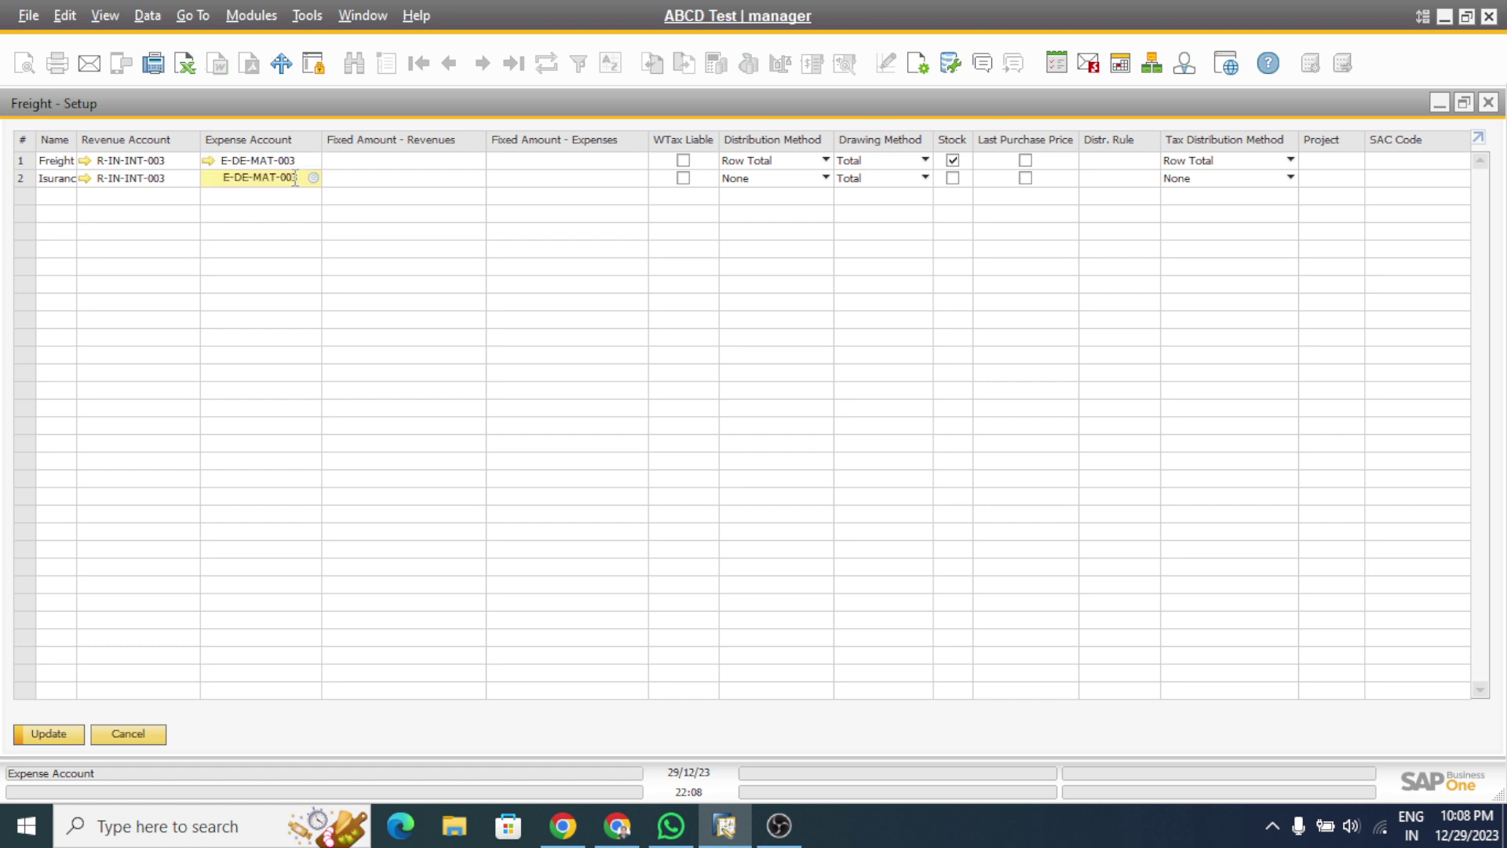
key(Tab)
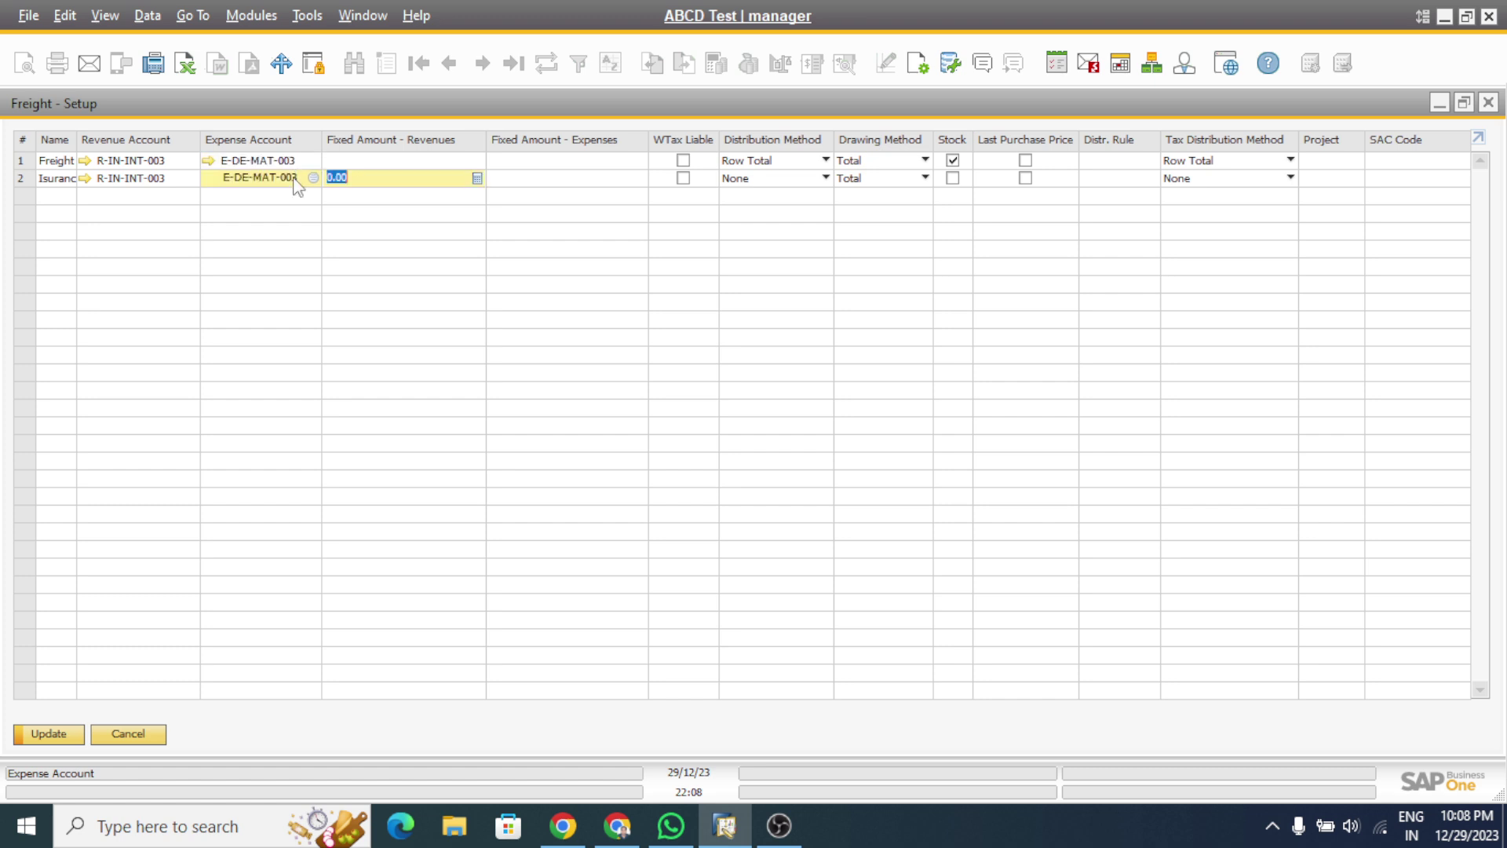
Set the Isurance row's Distribution Method and Tax Distribution Method to Row Total, enable Stock, and save and close the freight setup
click(825, 180)
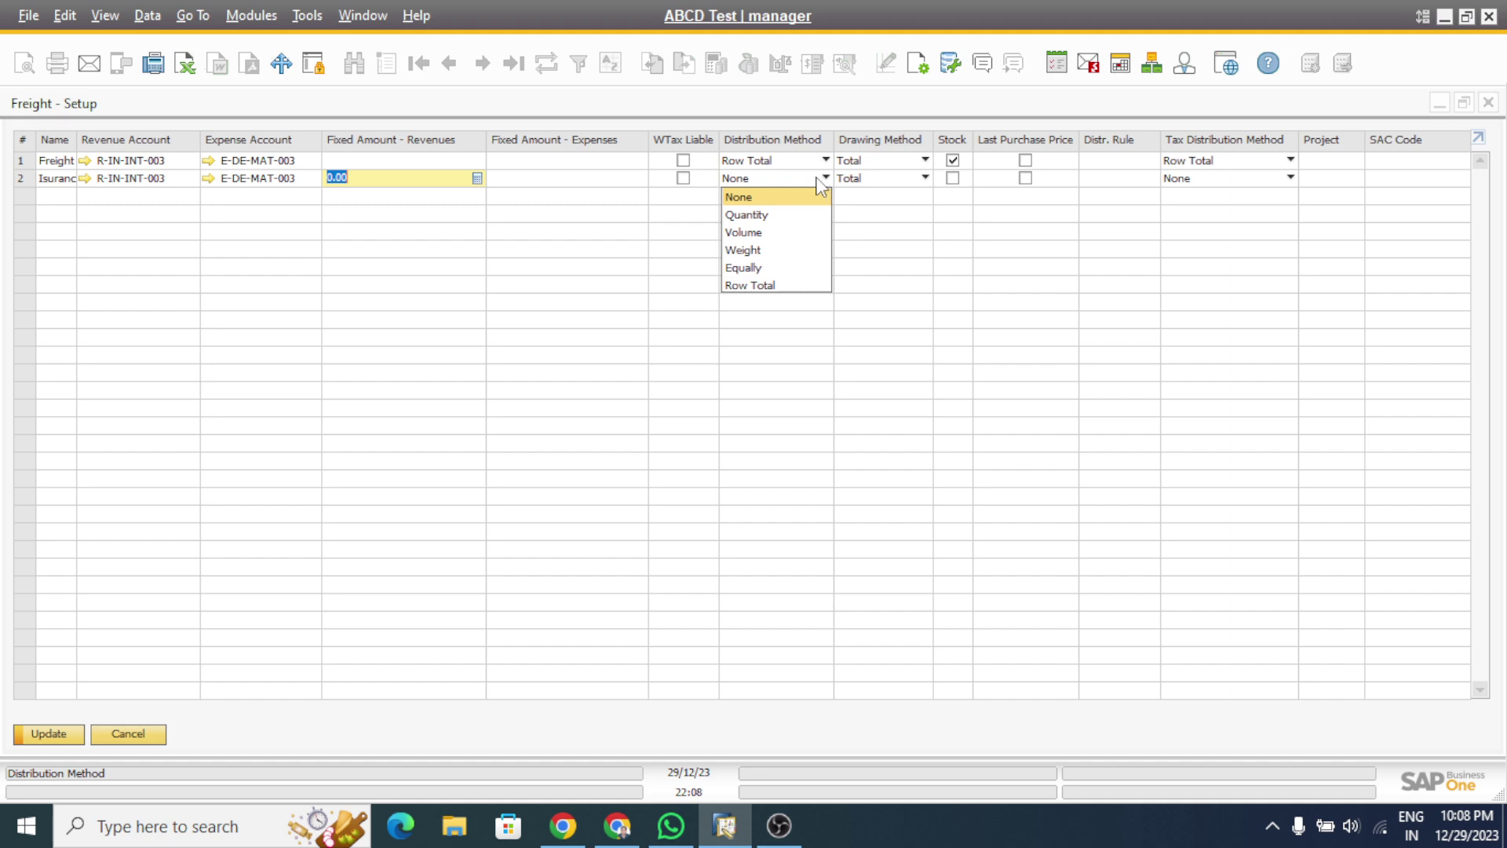
click(759, 285)
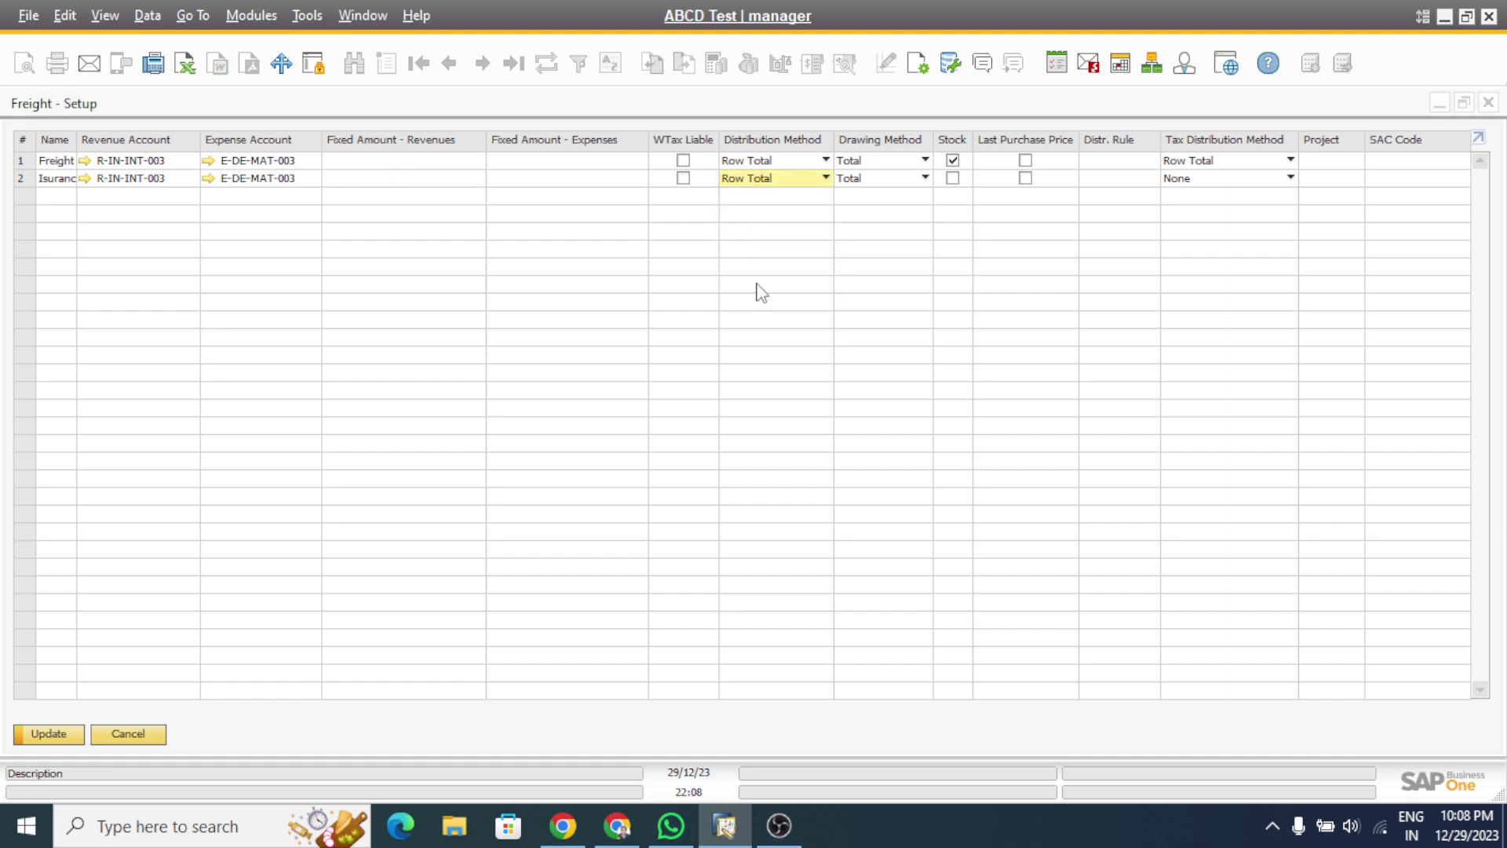
click(954, 179)
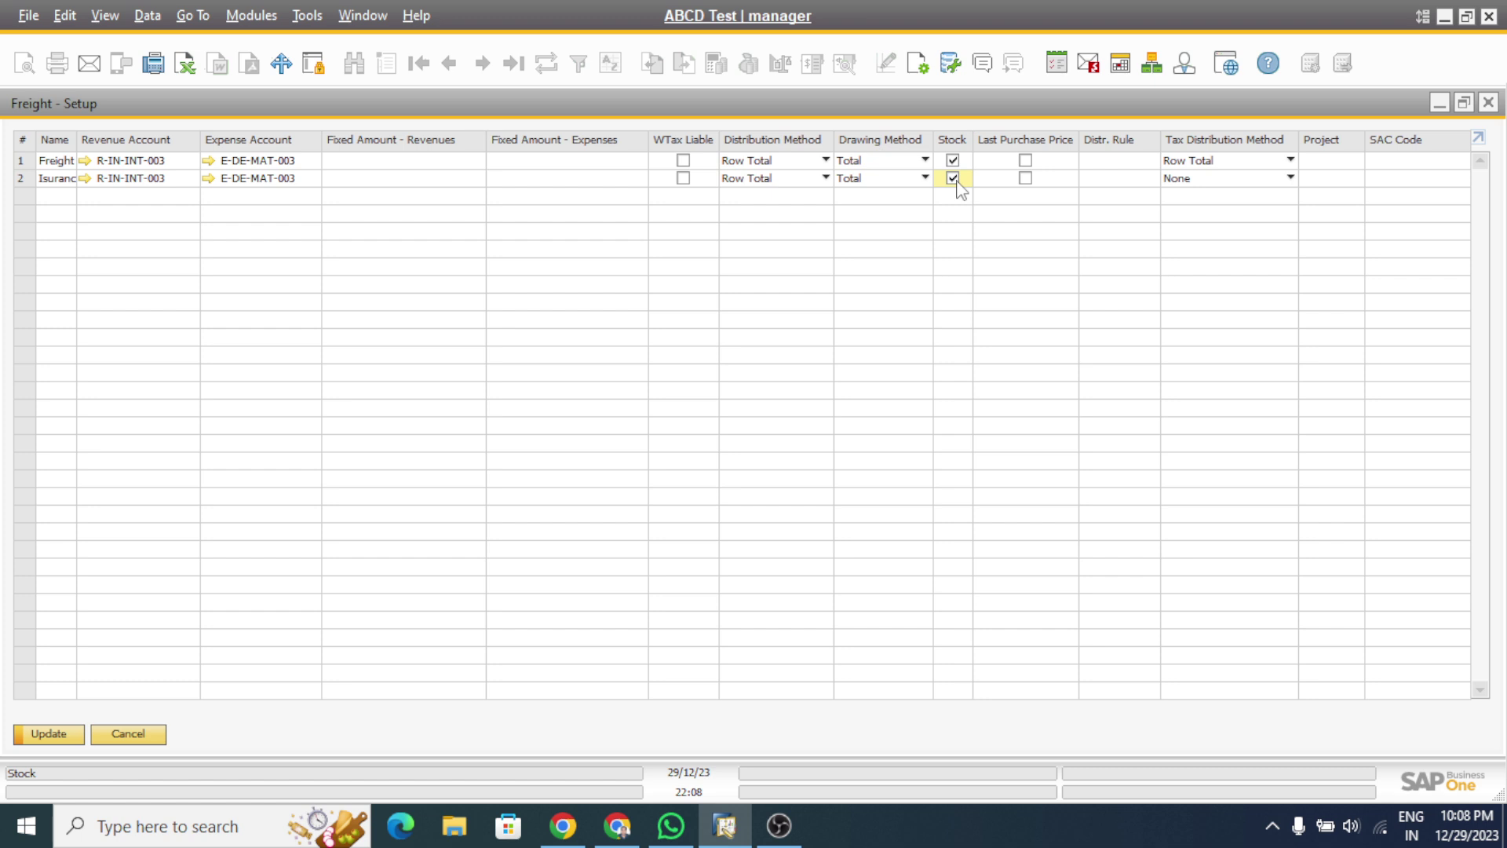
click(1288, 180)
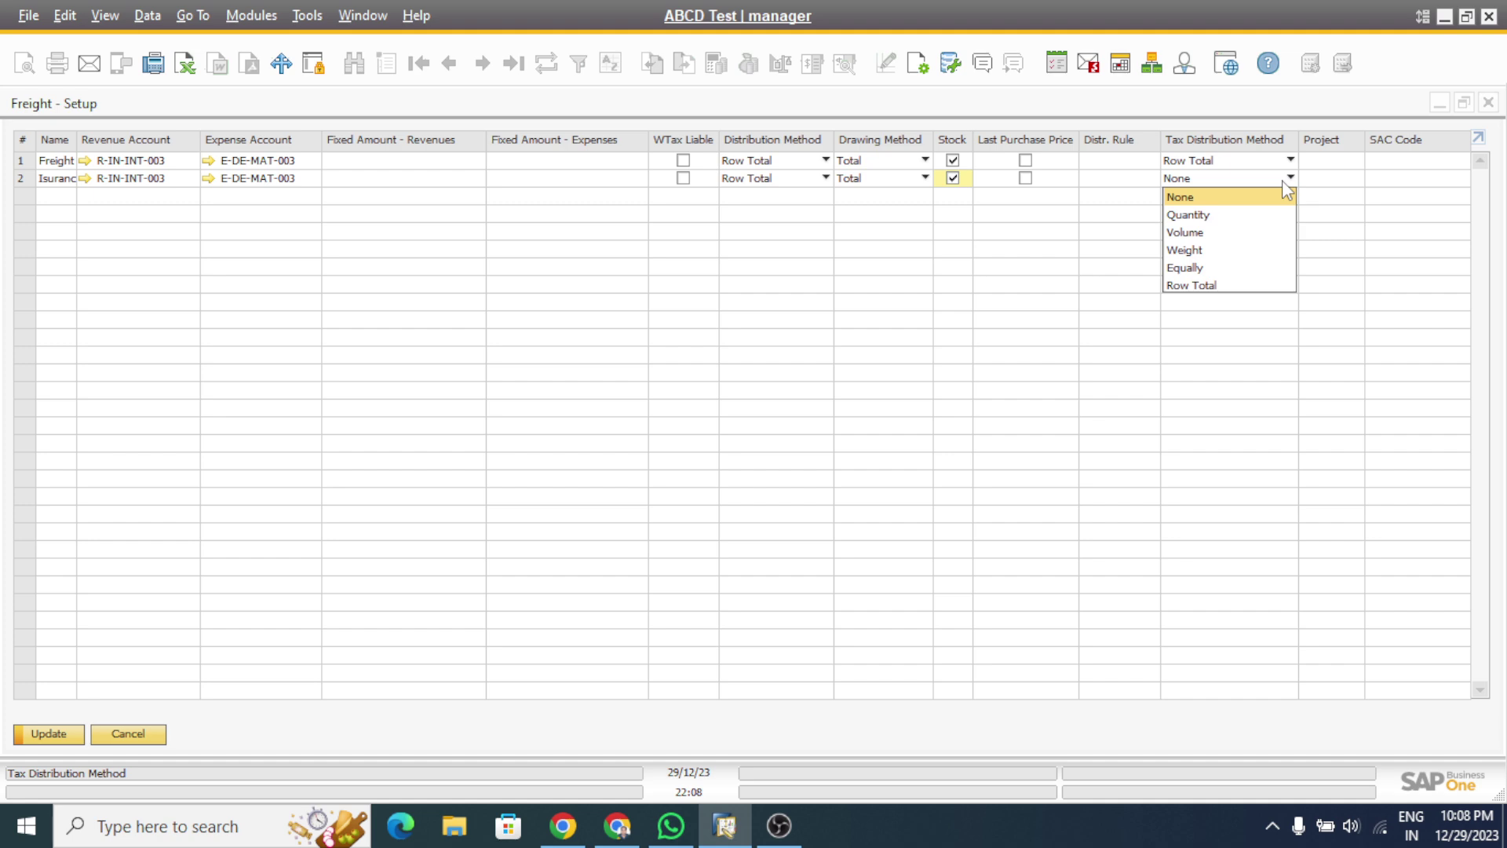
click(1205, 288)
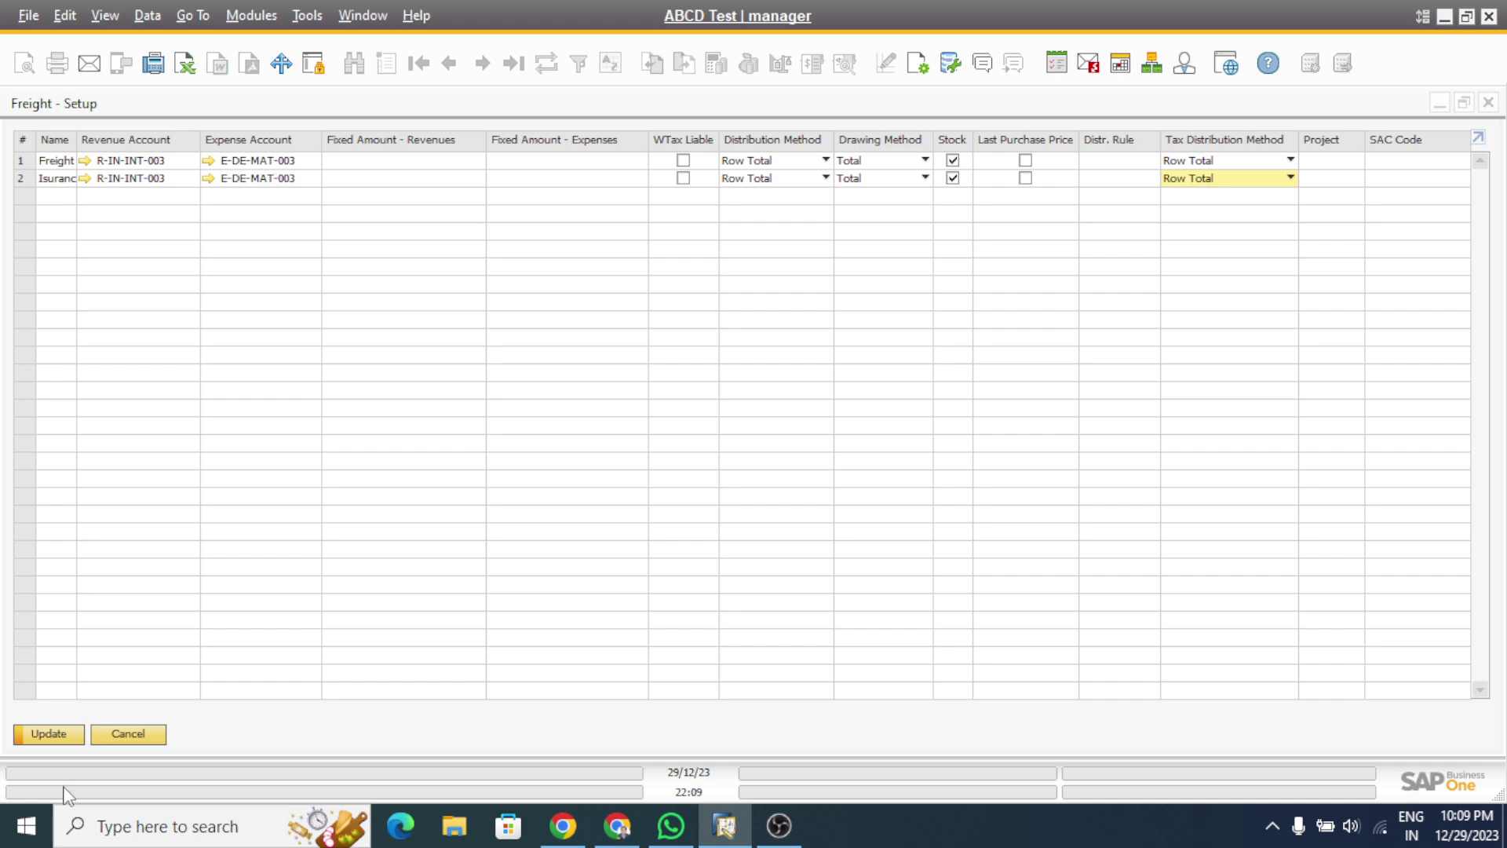
click(54, 734)
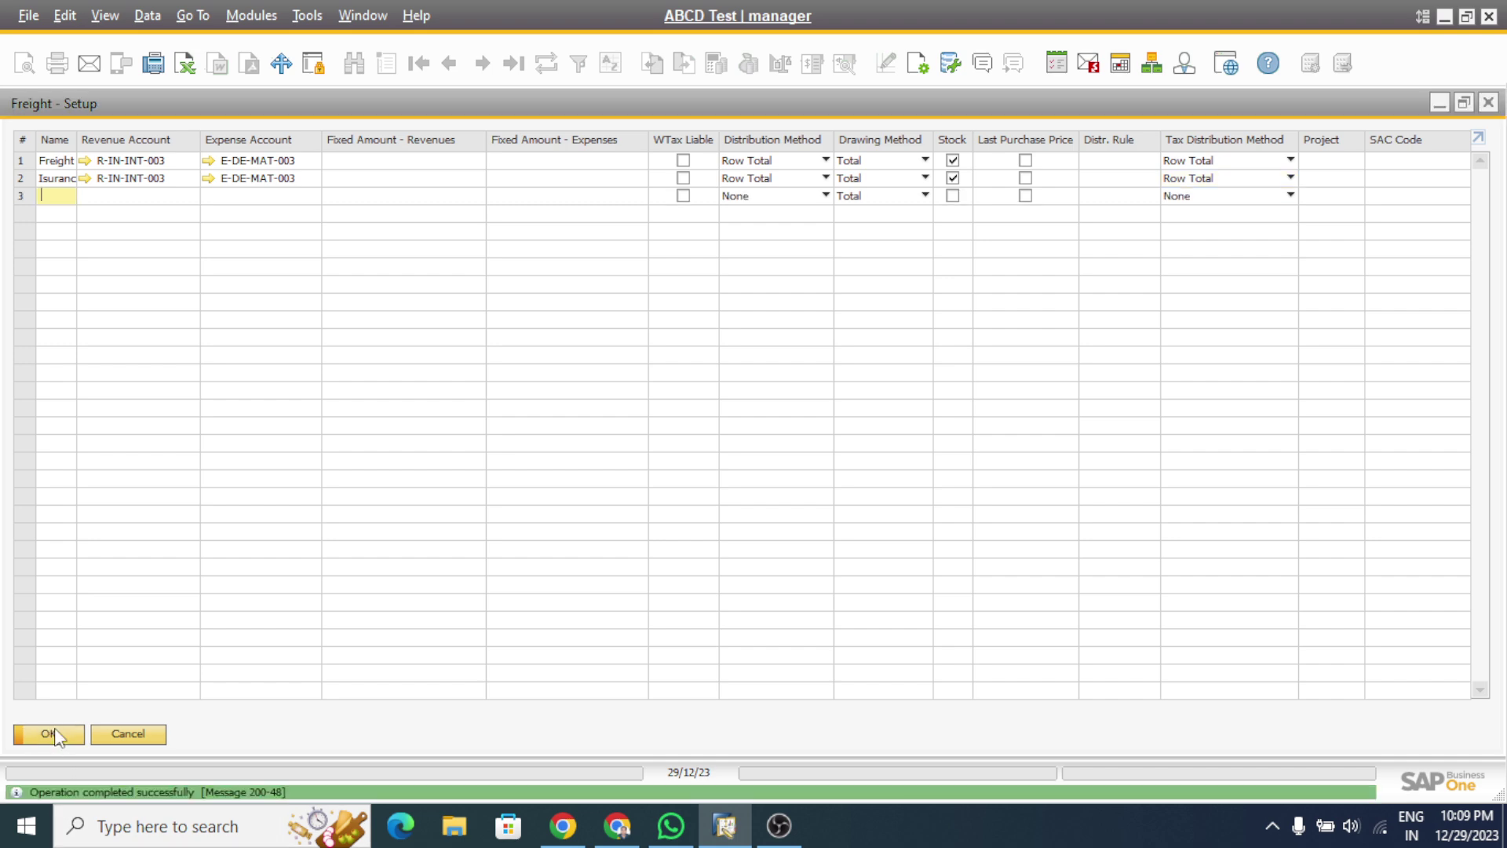
click(50, 734)
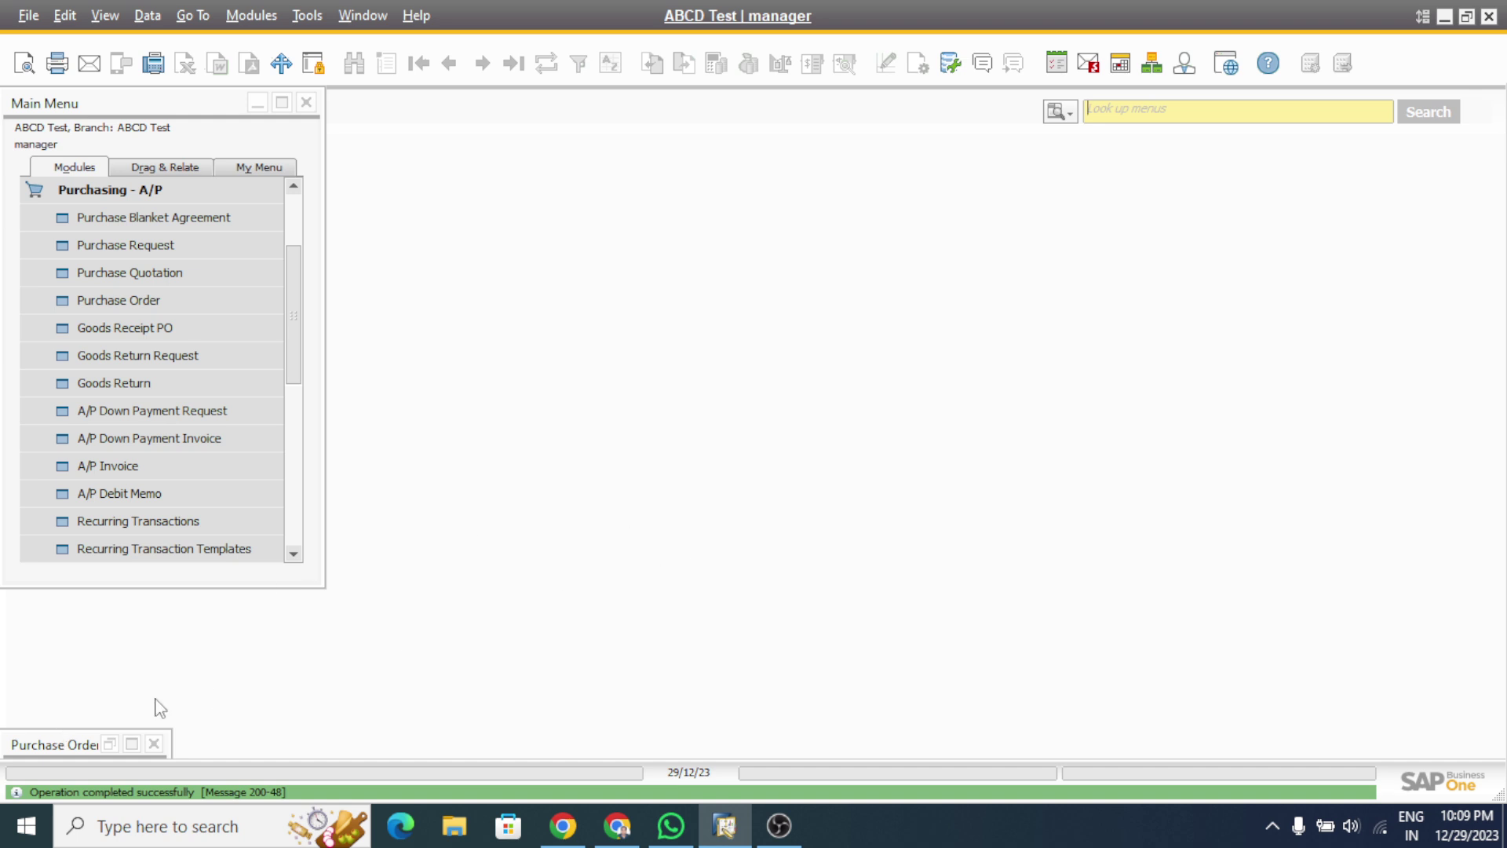
Bring back the minimized purchase order and review its freight charges without changing them
click(133, 743)
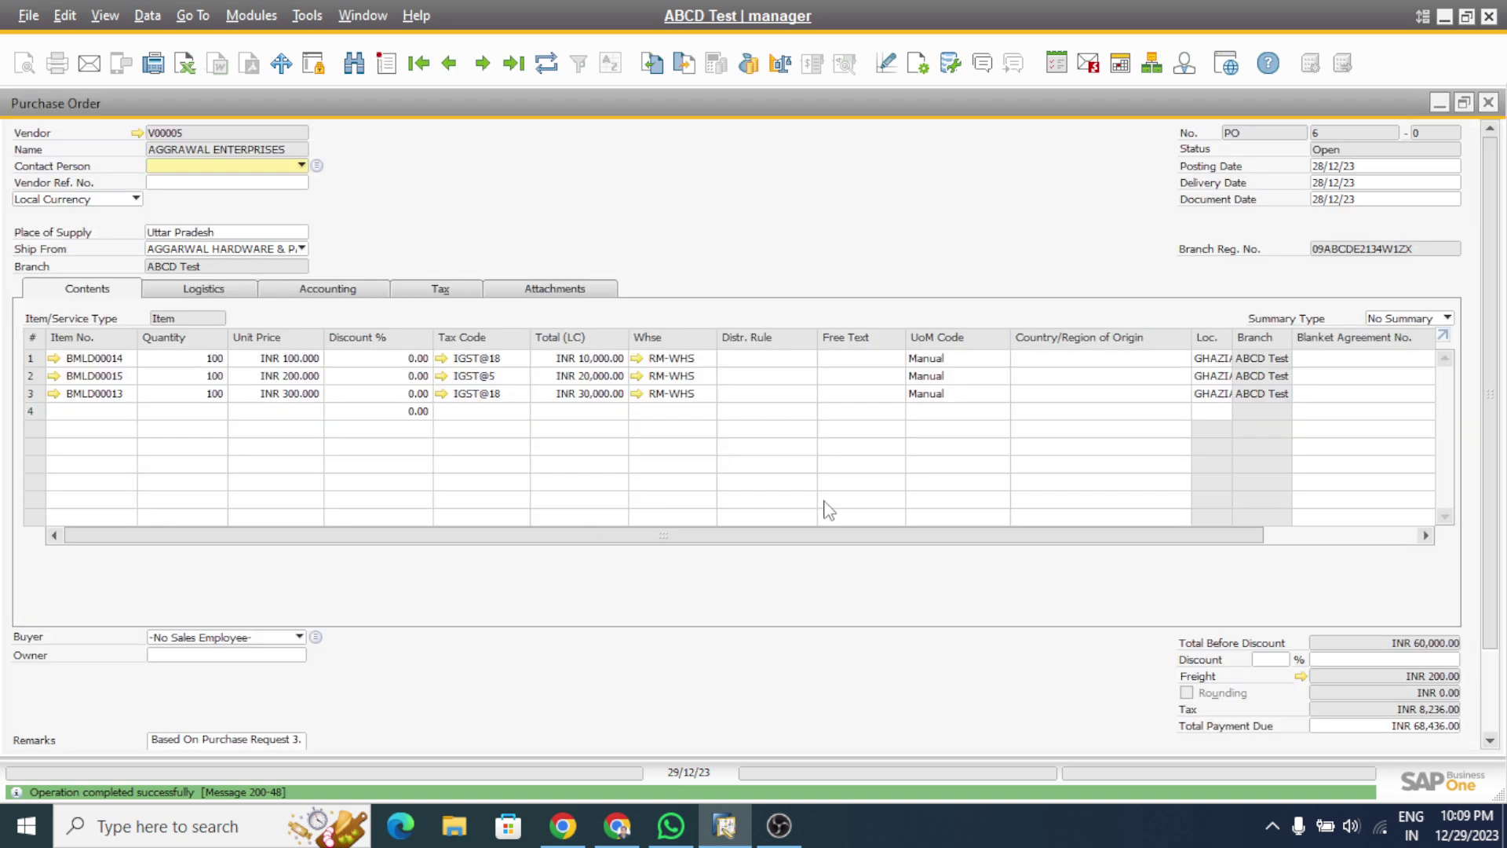
click(1301, 676)
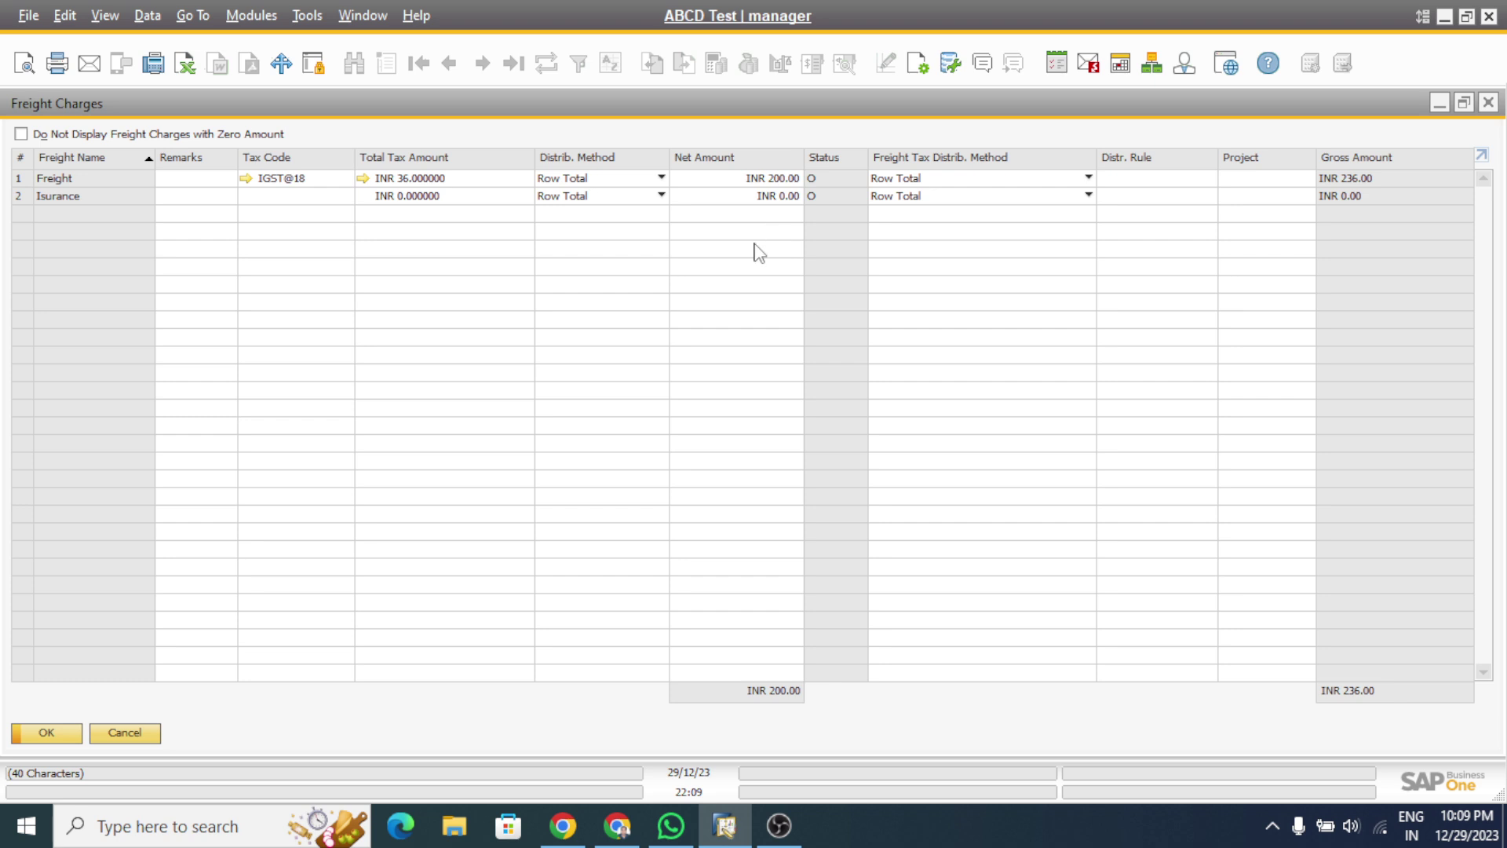
click(140, 735)
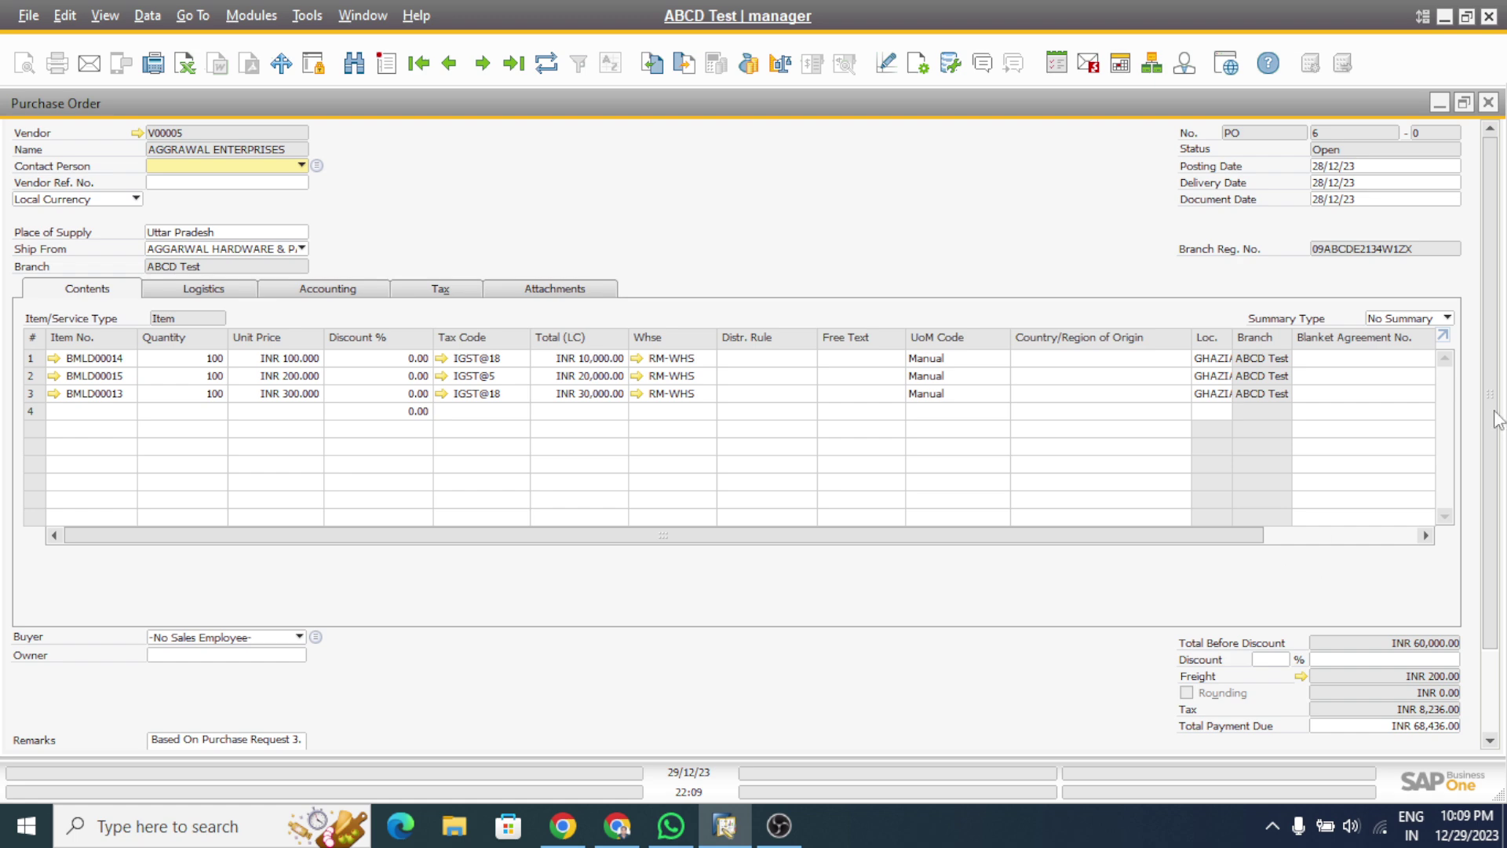
scroll(1500, 471, down, 2)
scroll(1504, 516, up, 2)
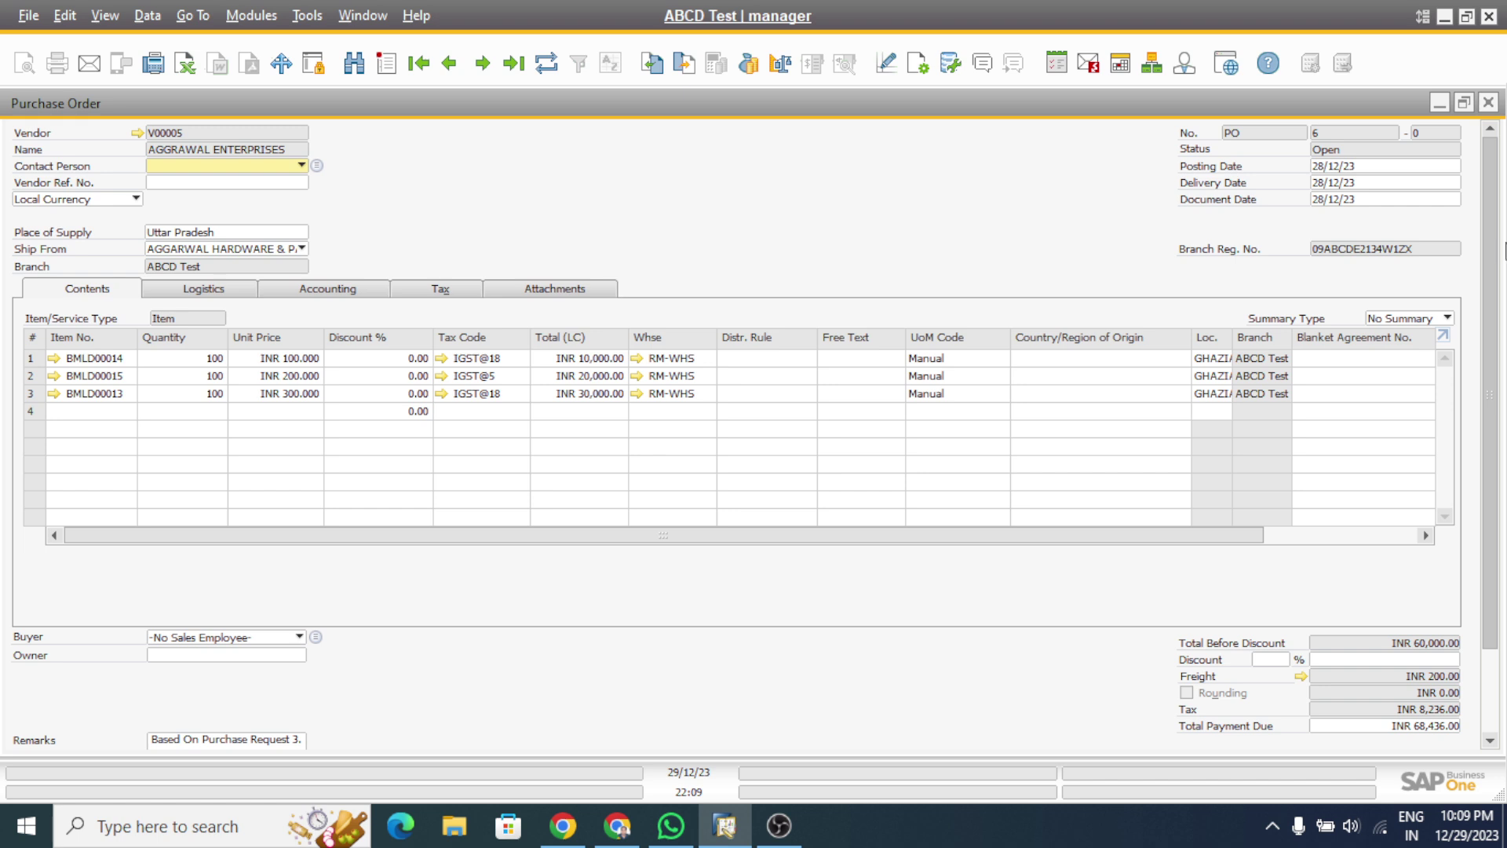
scroll(1494, 526, down, 2)
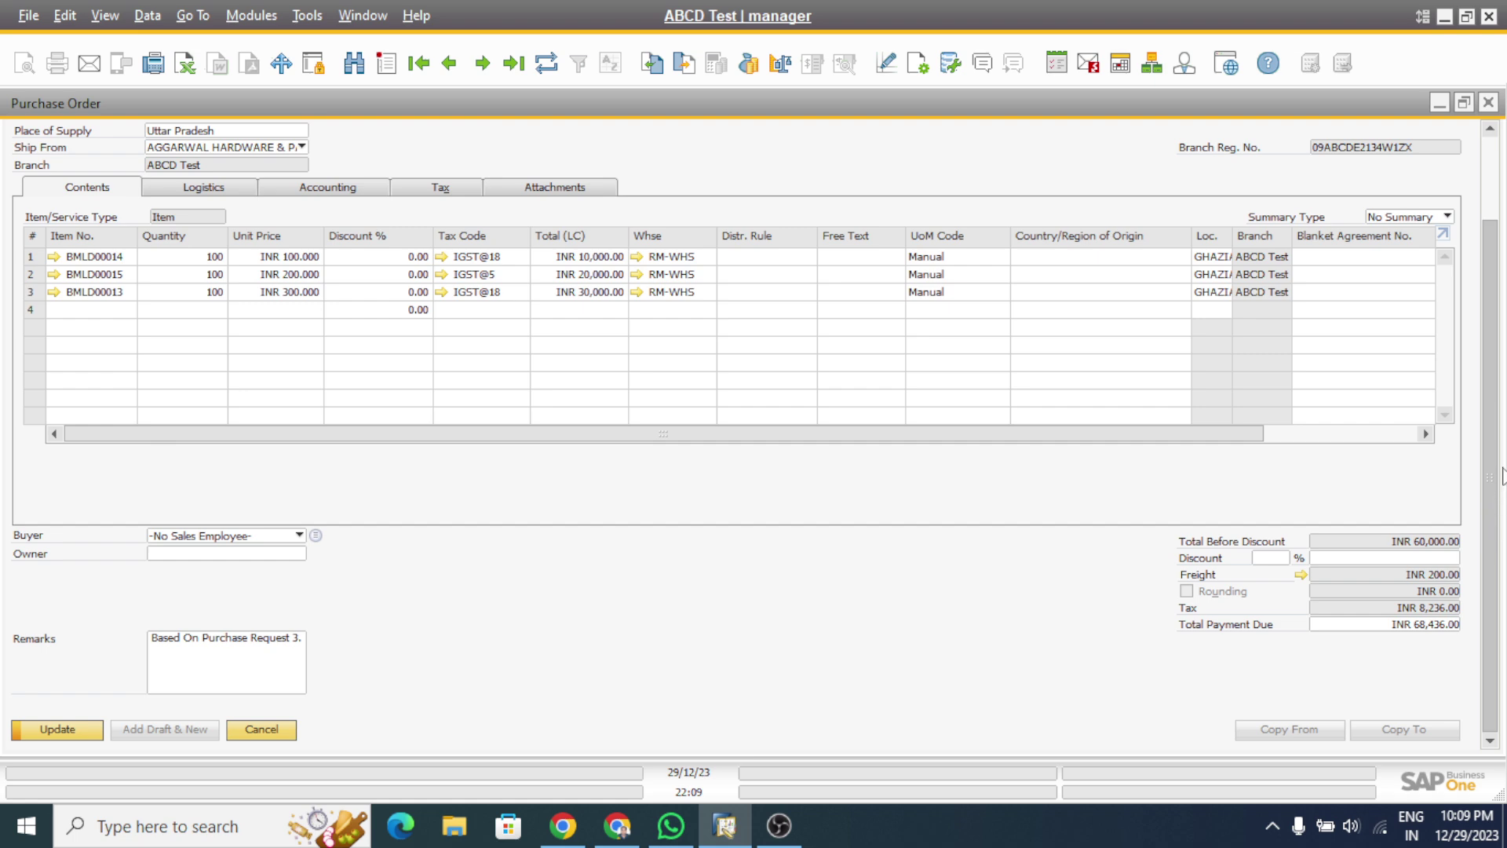
scroll(1499, 476, up, 2)
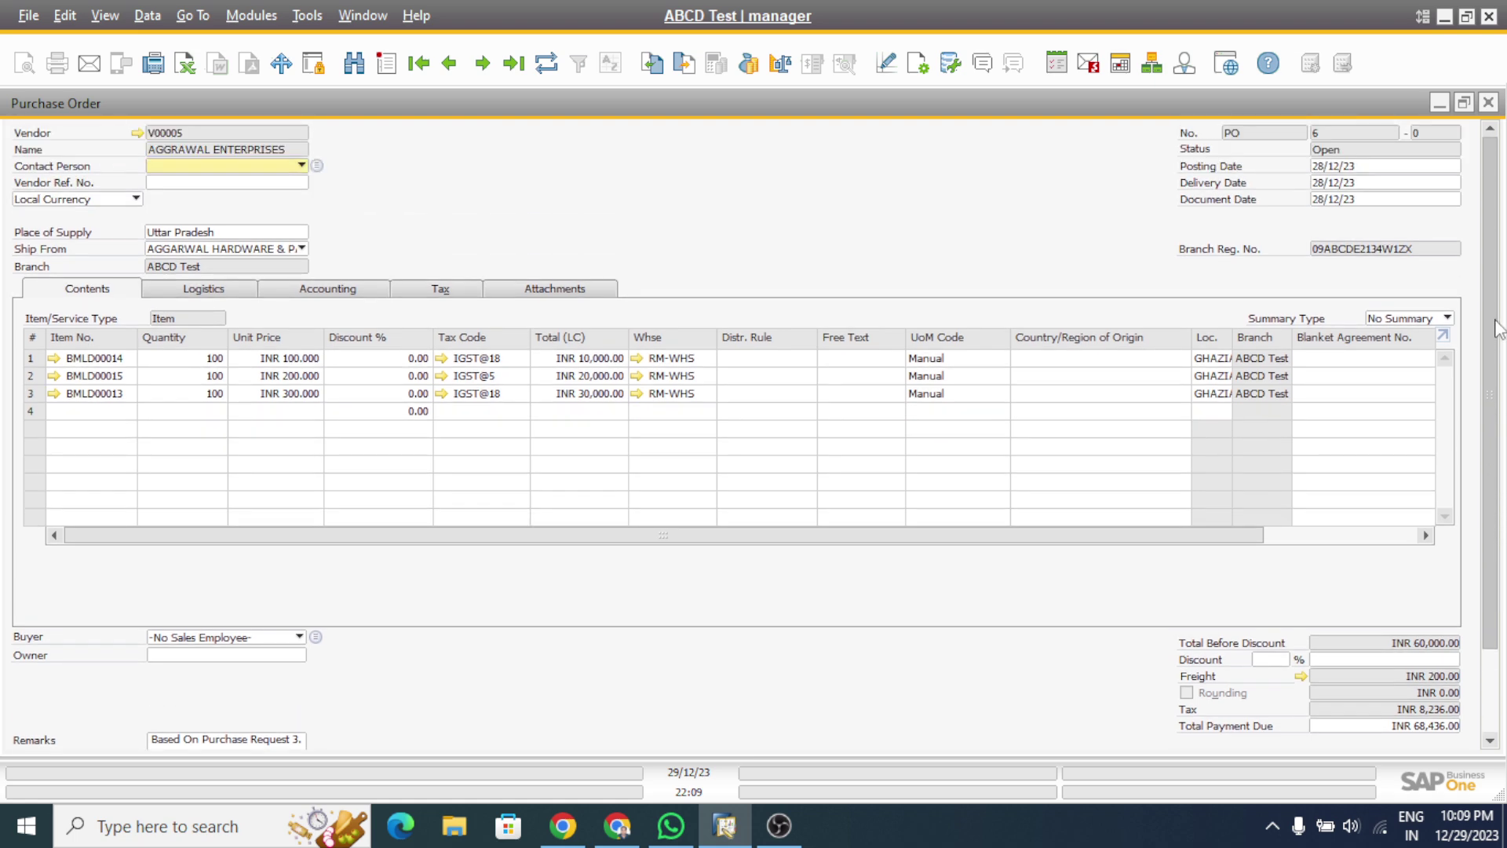
right_click(770, 198)
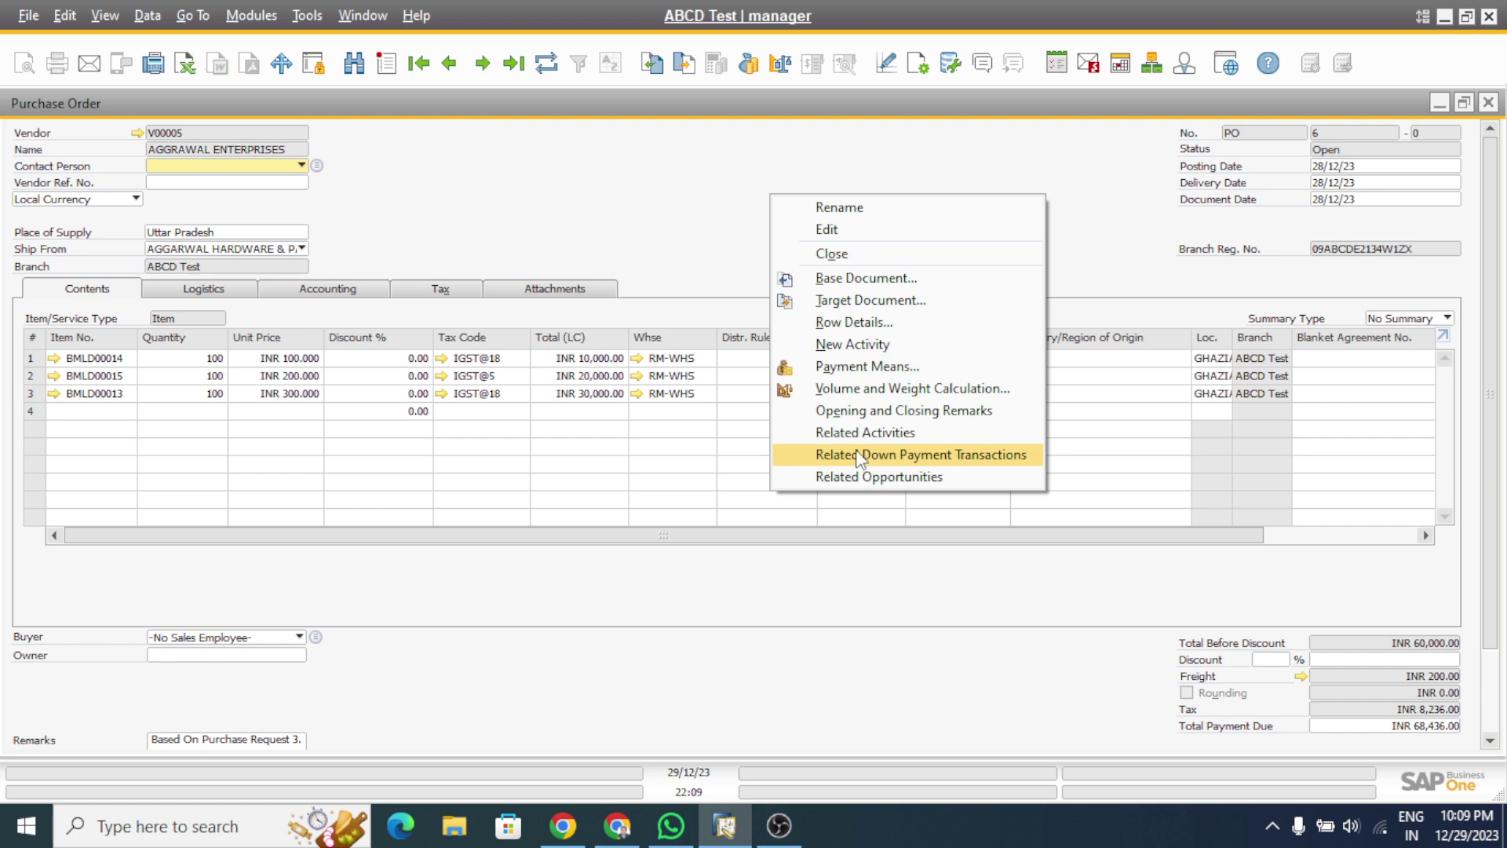
click(898, 666)
drag(1496, 458, 1491, 673)
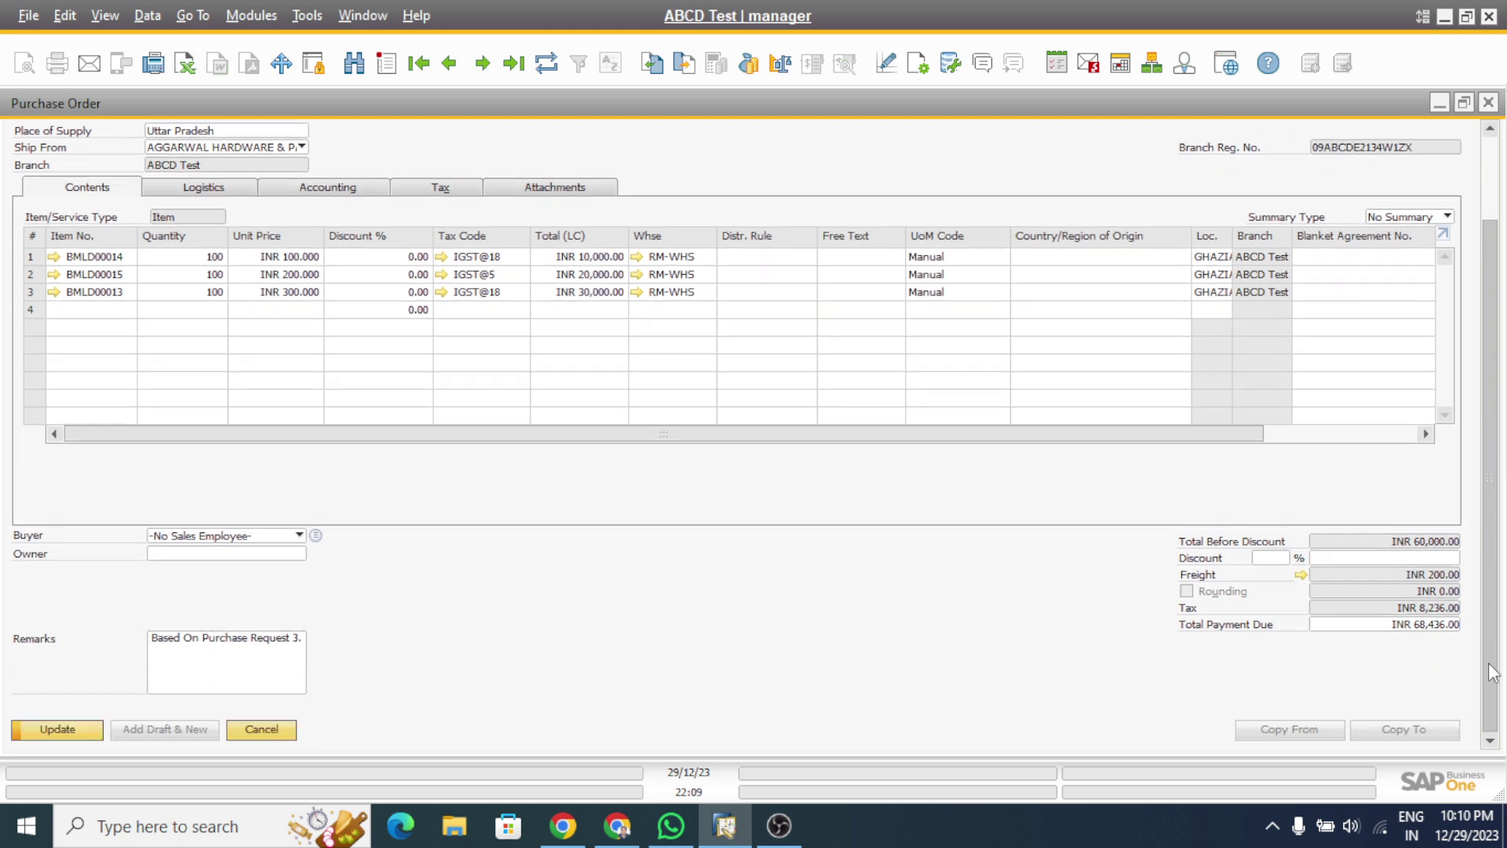
scroll(1491, 673, up, 3)
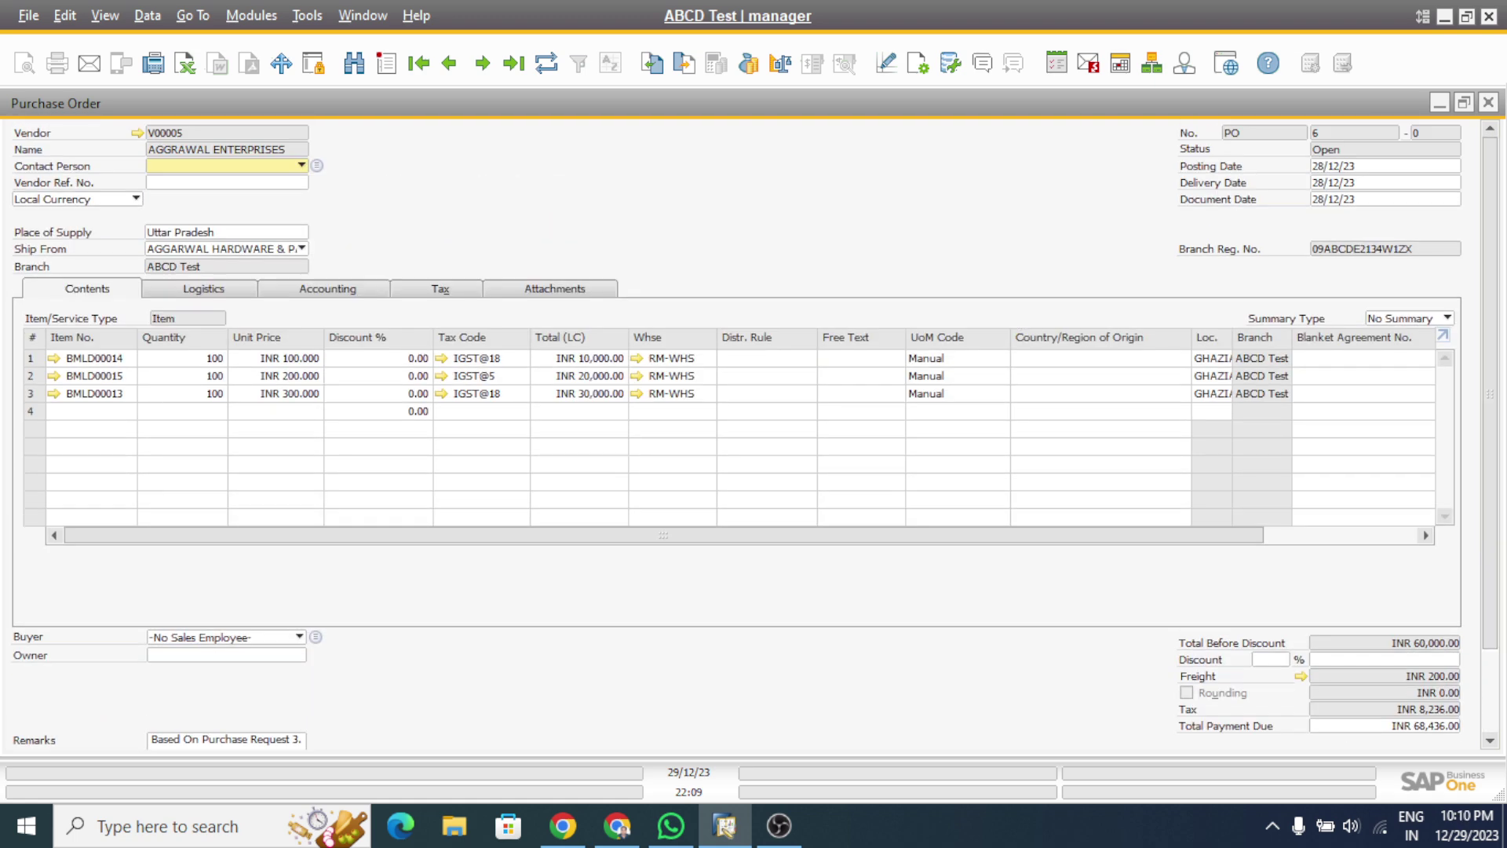
right_click(779, 160)
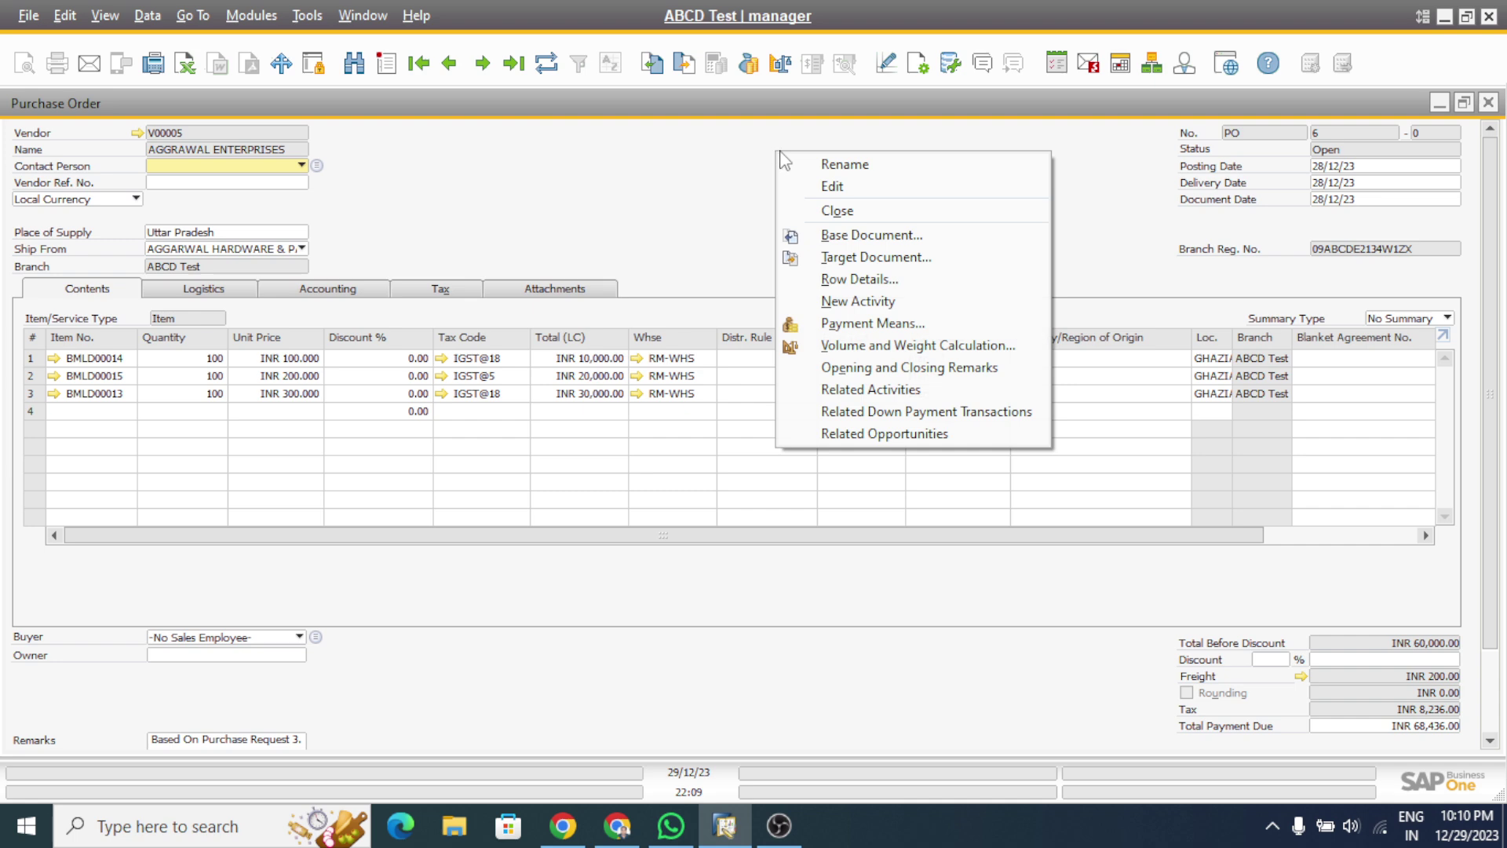
click(877, 366)
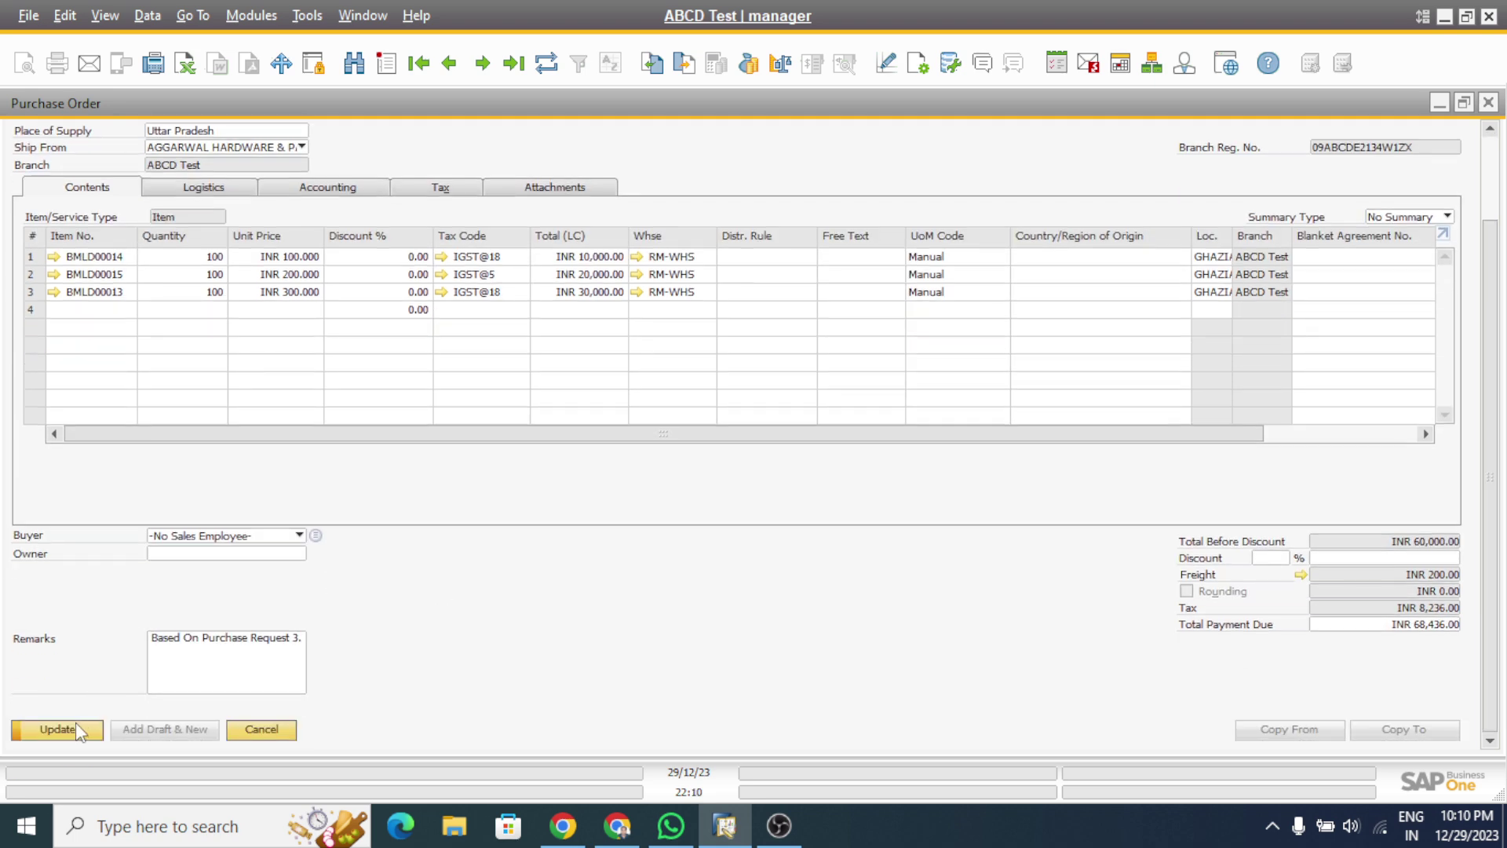
Update the purchase order and review its header, item rows and totals
click(75, 722)
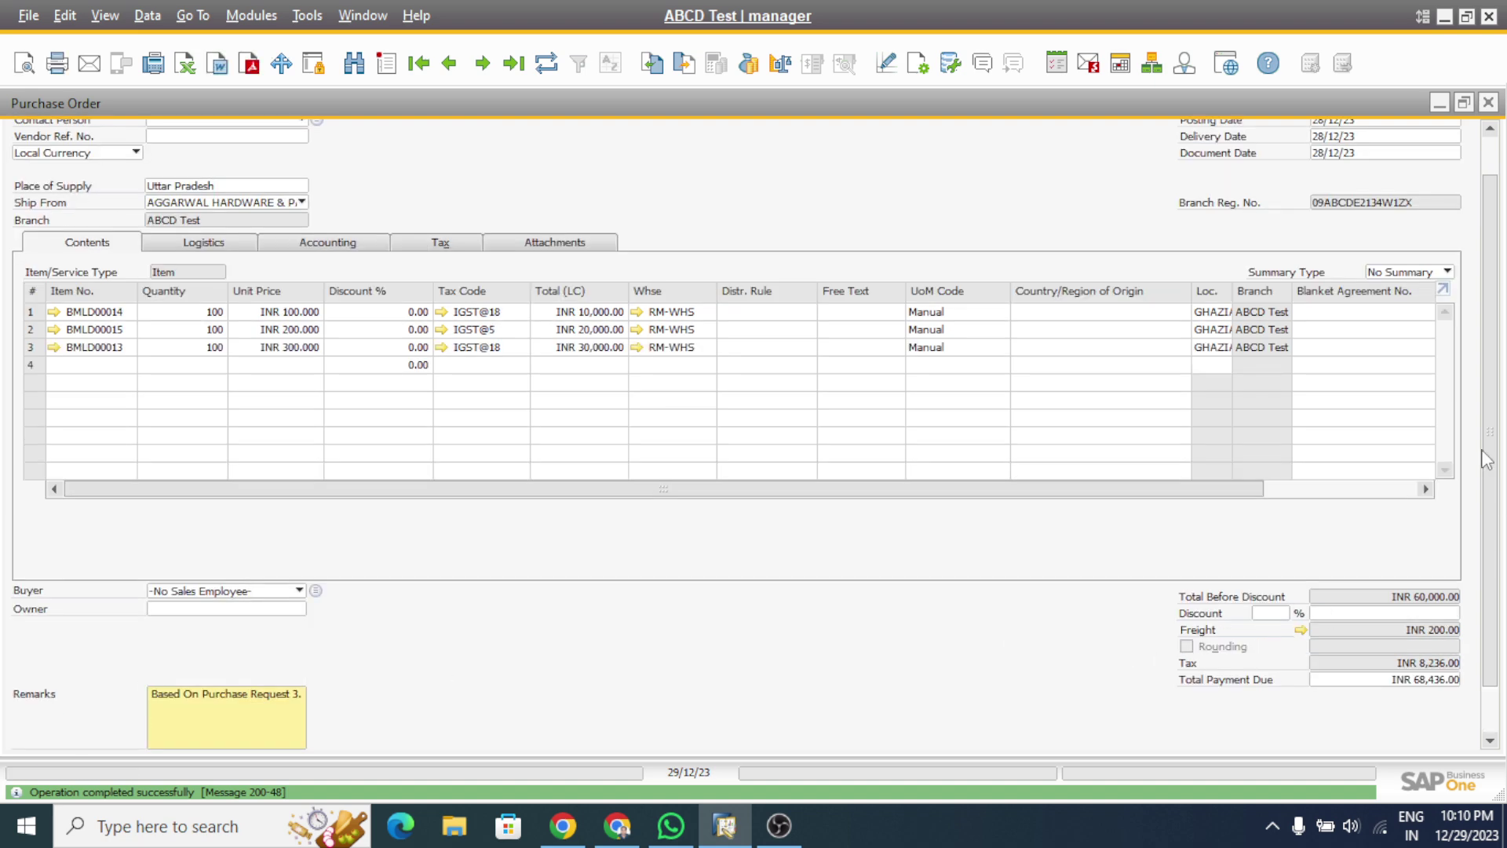
scroll(1491, 463, down, 1)
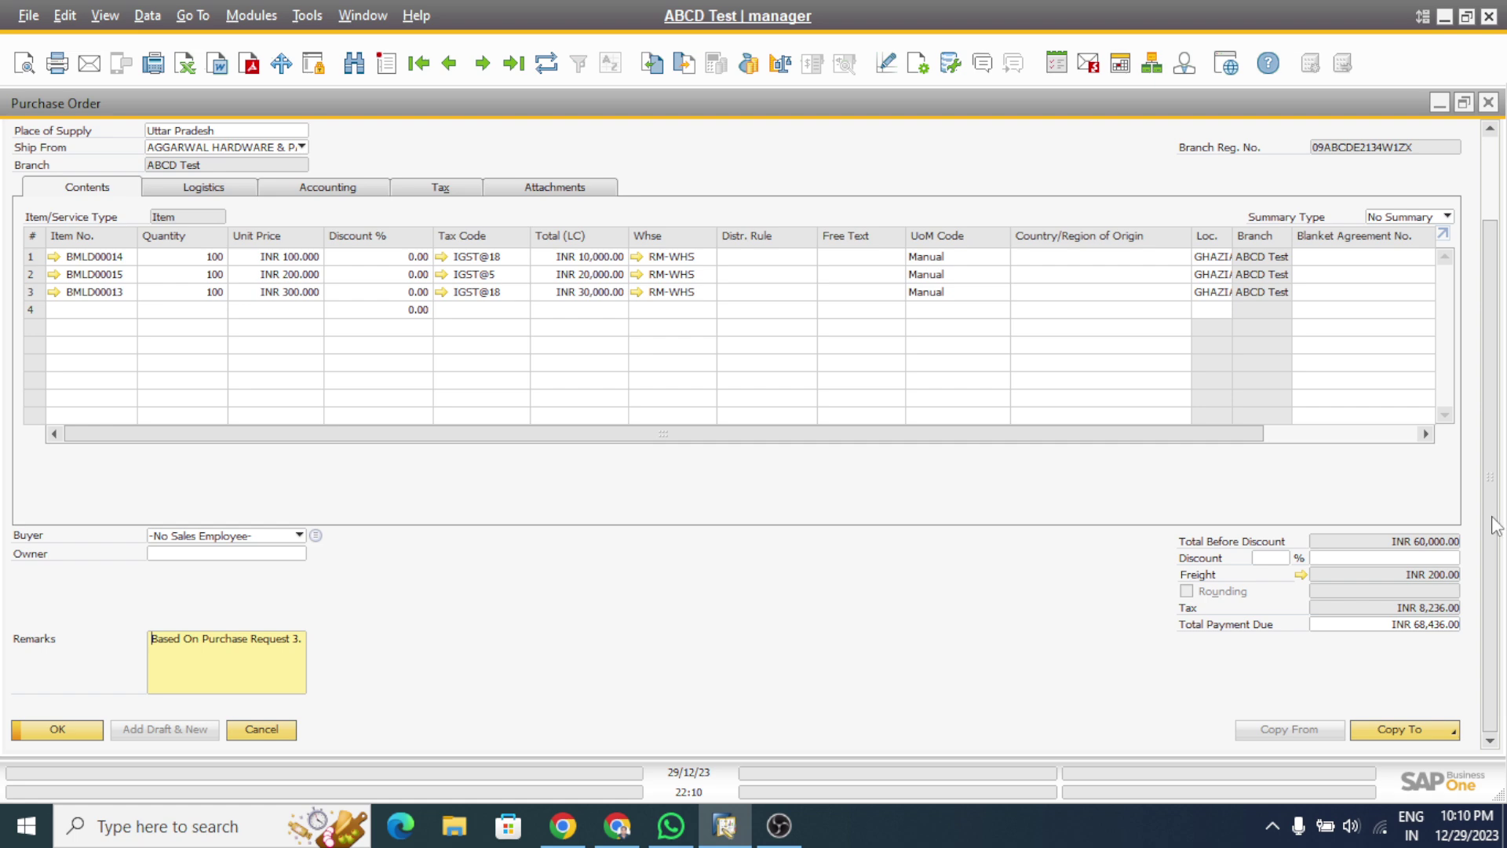
scroll(1489, 524, up, 3)
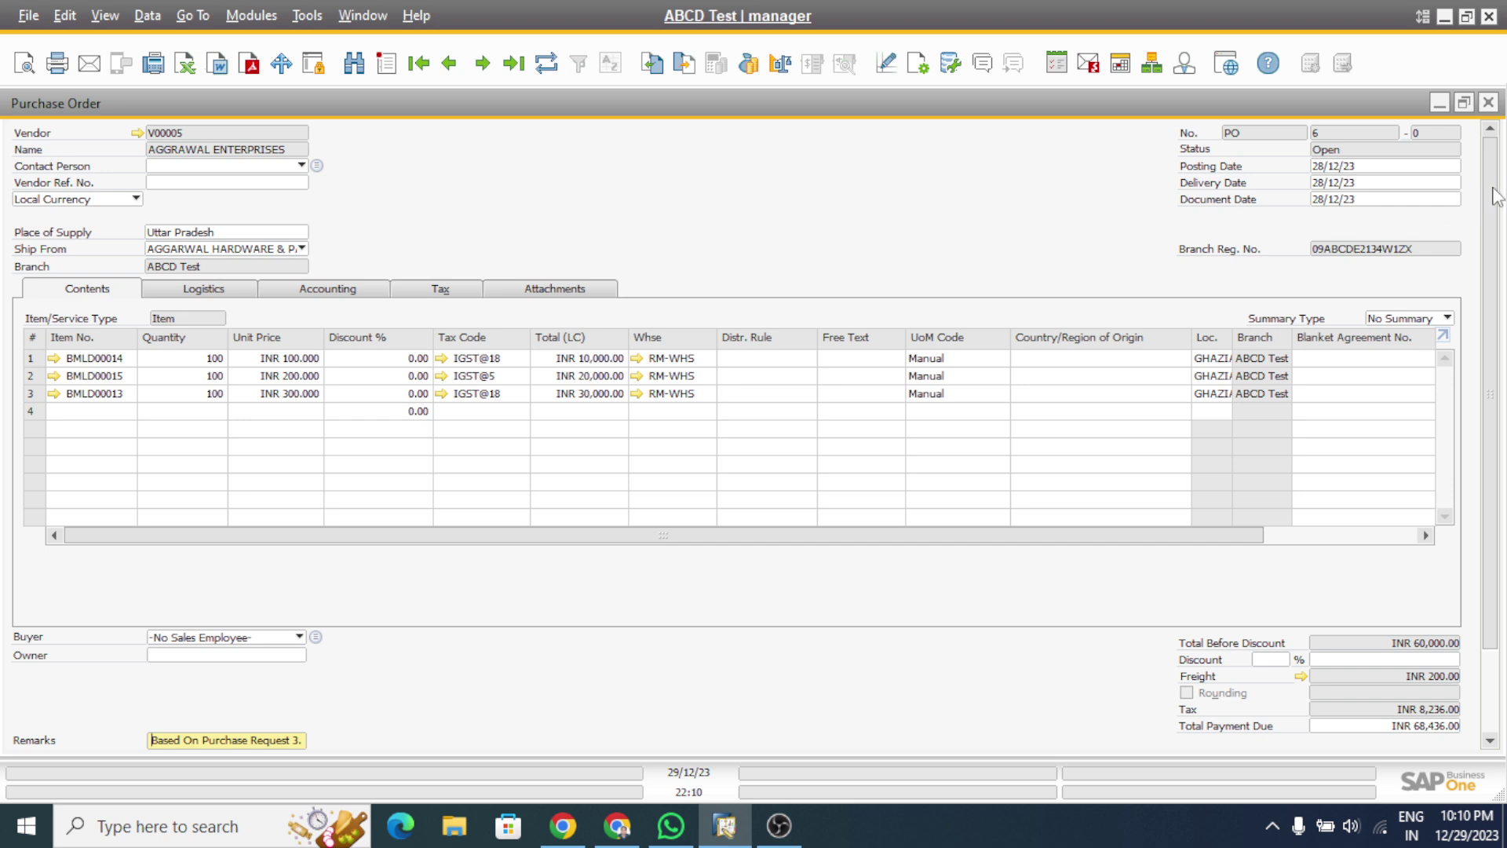
scroll(1495, 208, down, 1)
scroll(1495, 208, down, 3)
scroll(1495, 208, up, 4)
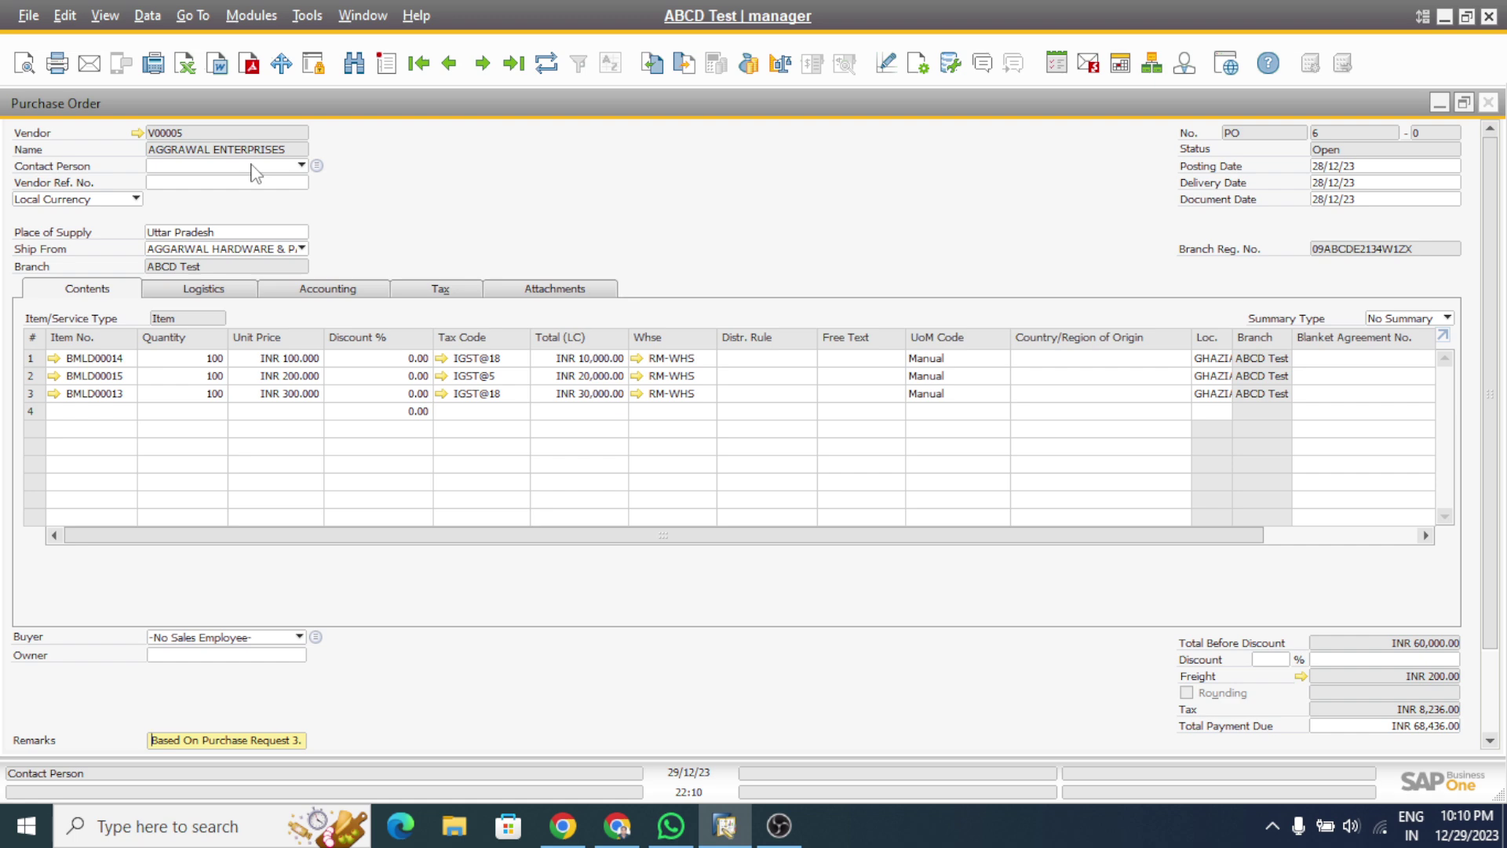
Copy the vendor code from the purchase order and minimize the order
right_click(199, 130)
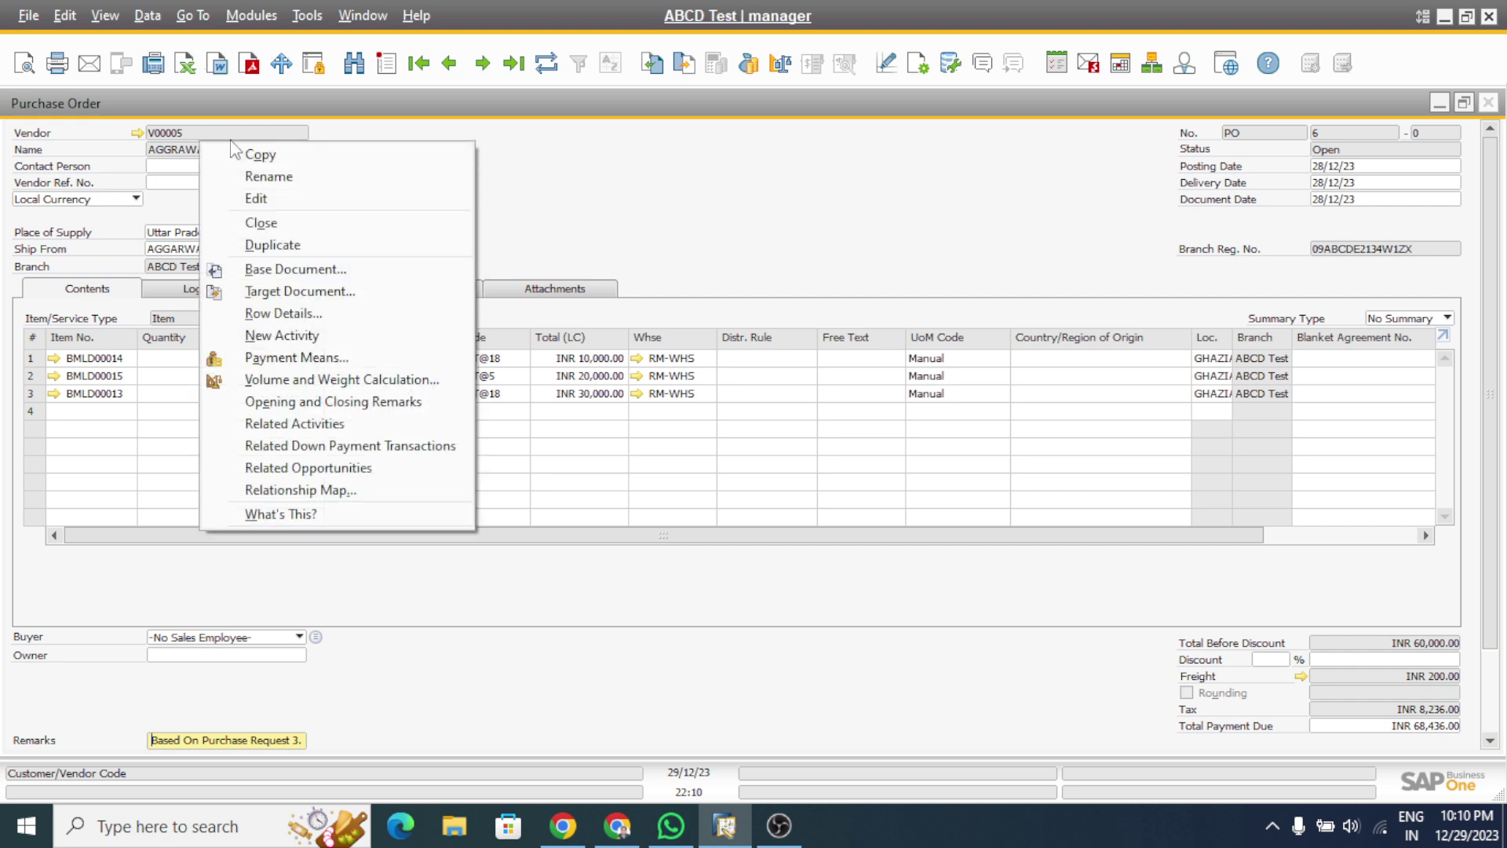
click(257, 156)
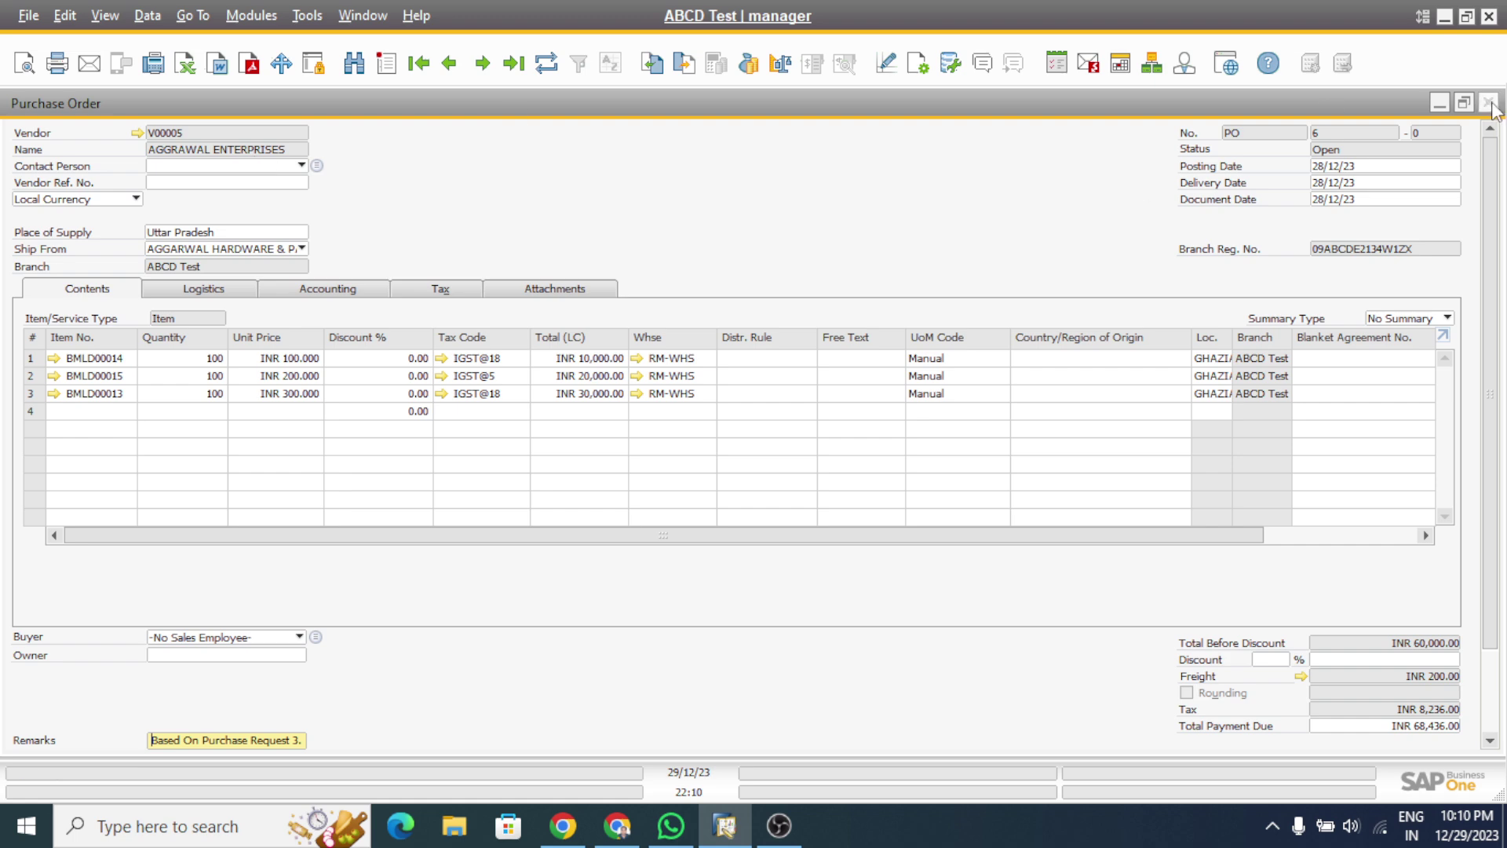
scroll(1491, 188, down, 2)
scroll(1491, 124, up, 2)
click(1436, 103)
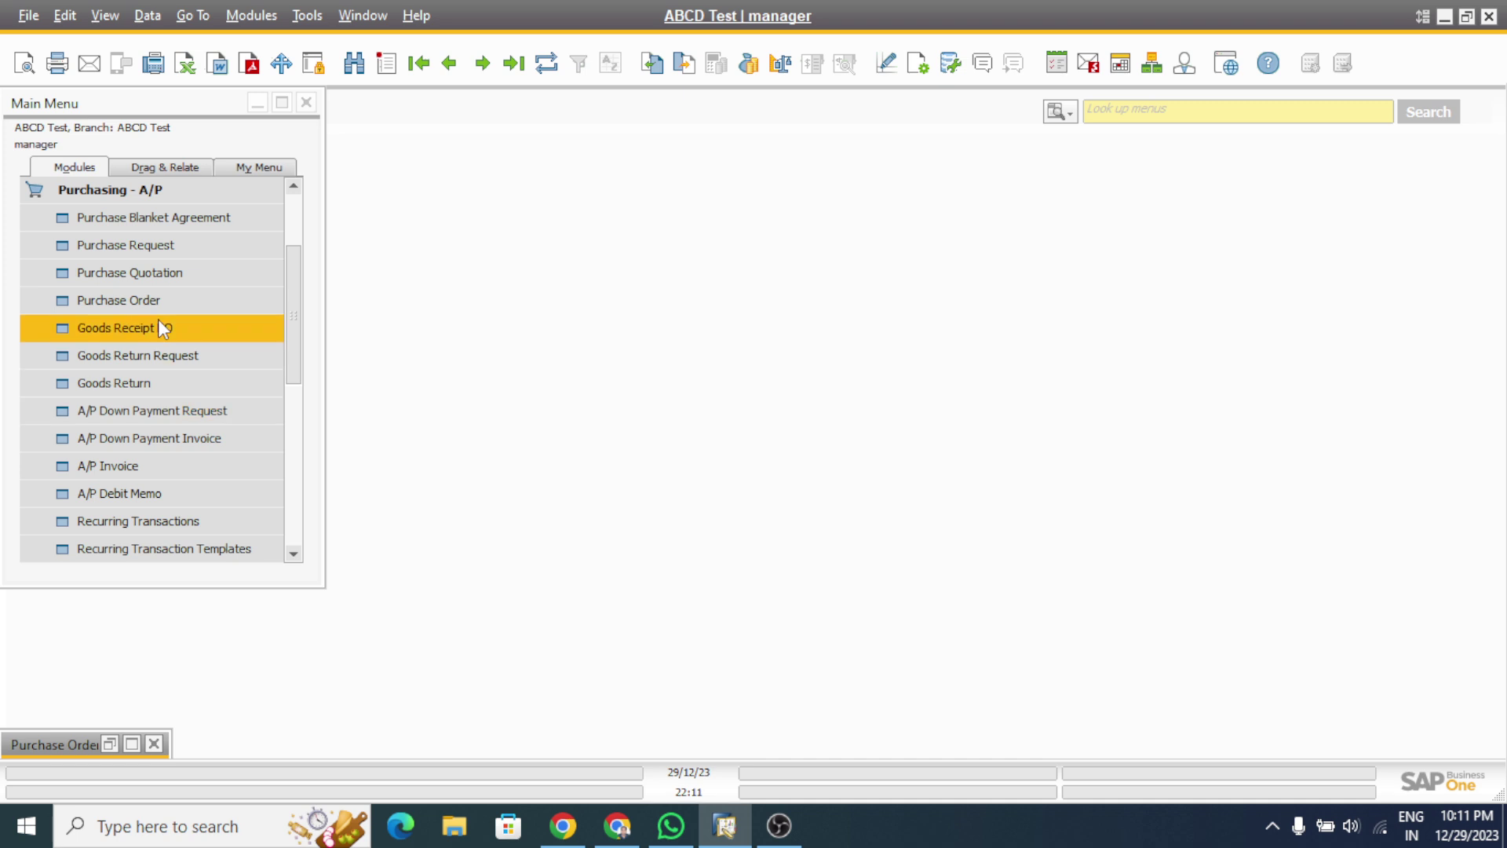
Open a new Goods Receipt PO and fill in the copied vendor code of AGGRAWAL ENTERPRISES
click(133, 328)
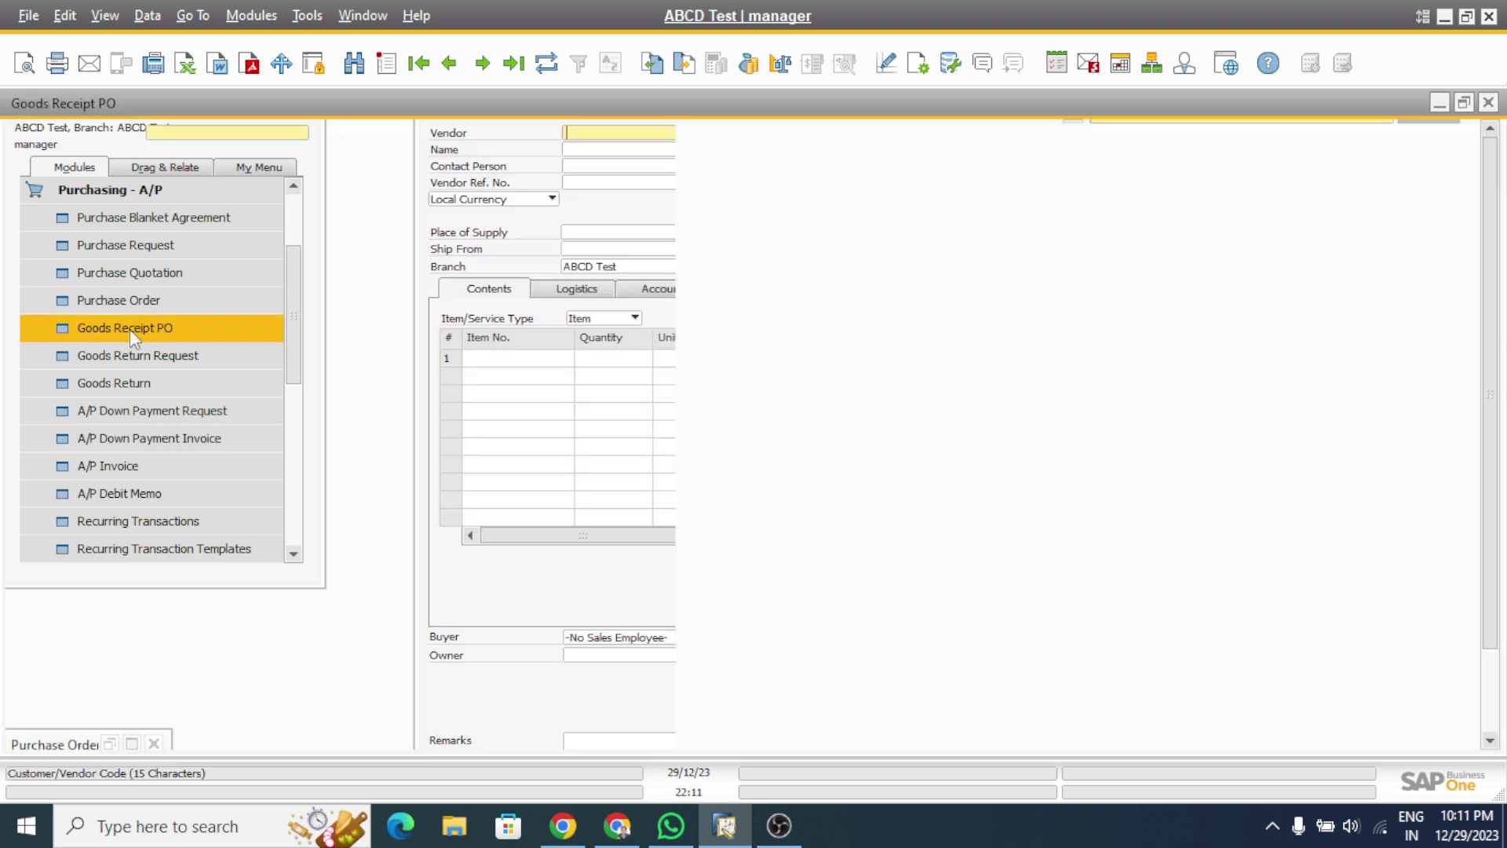
text(V00005)
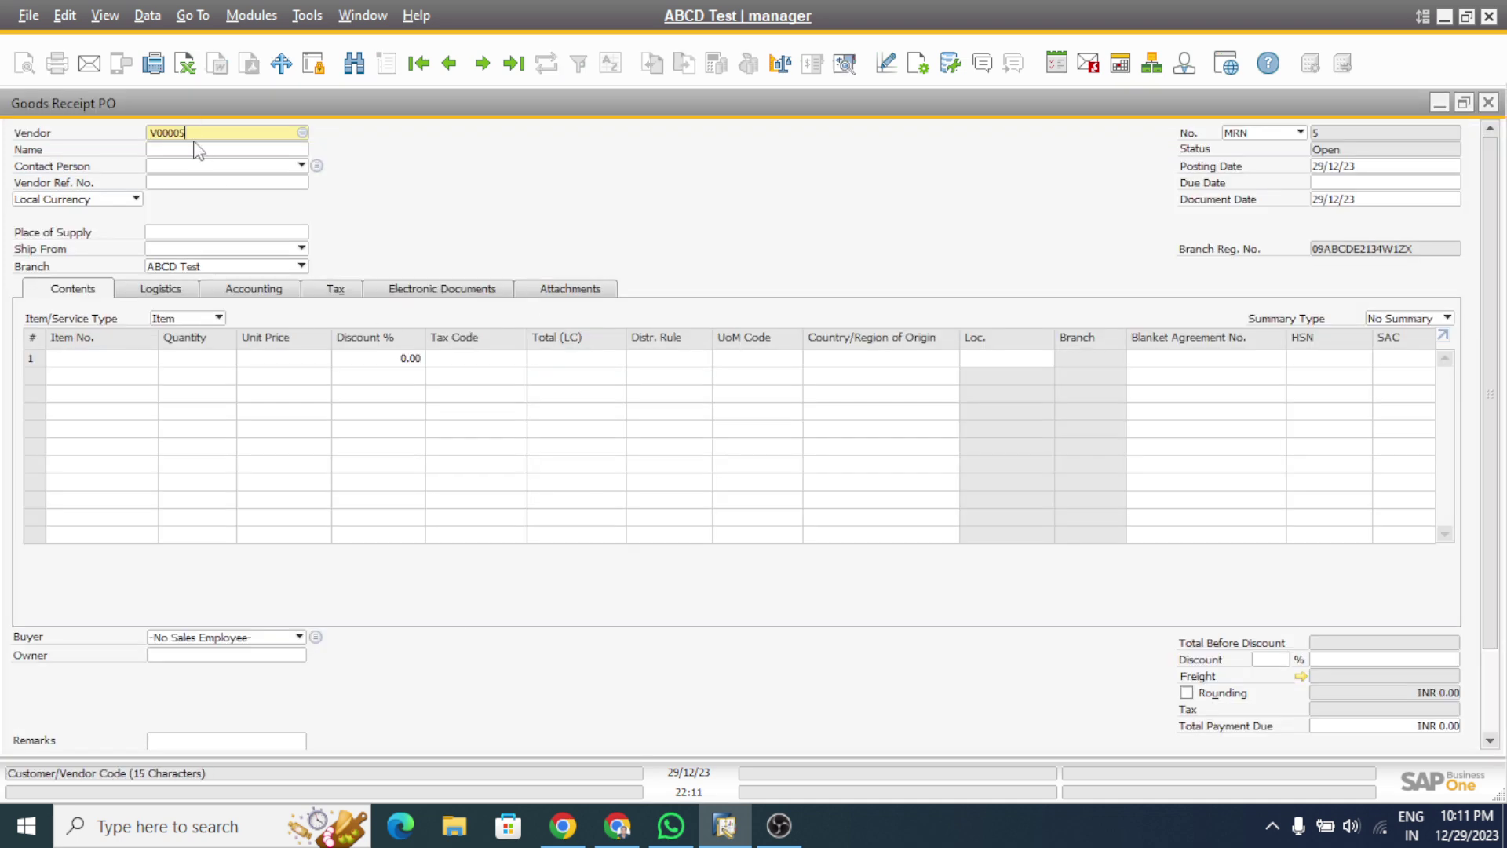
key(Tab)
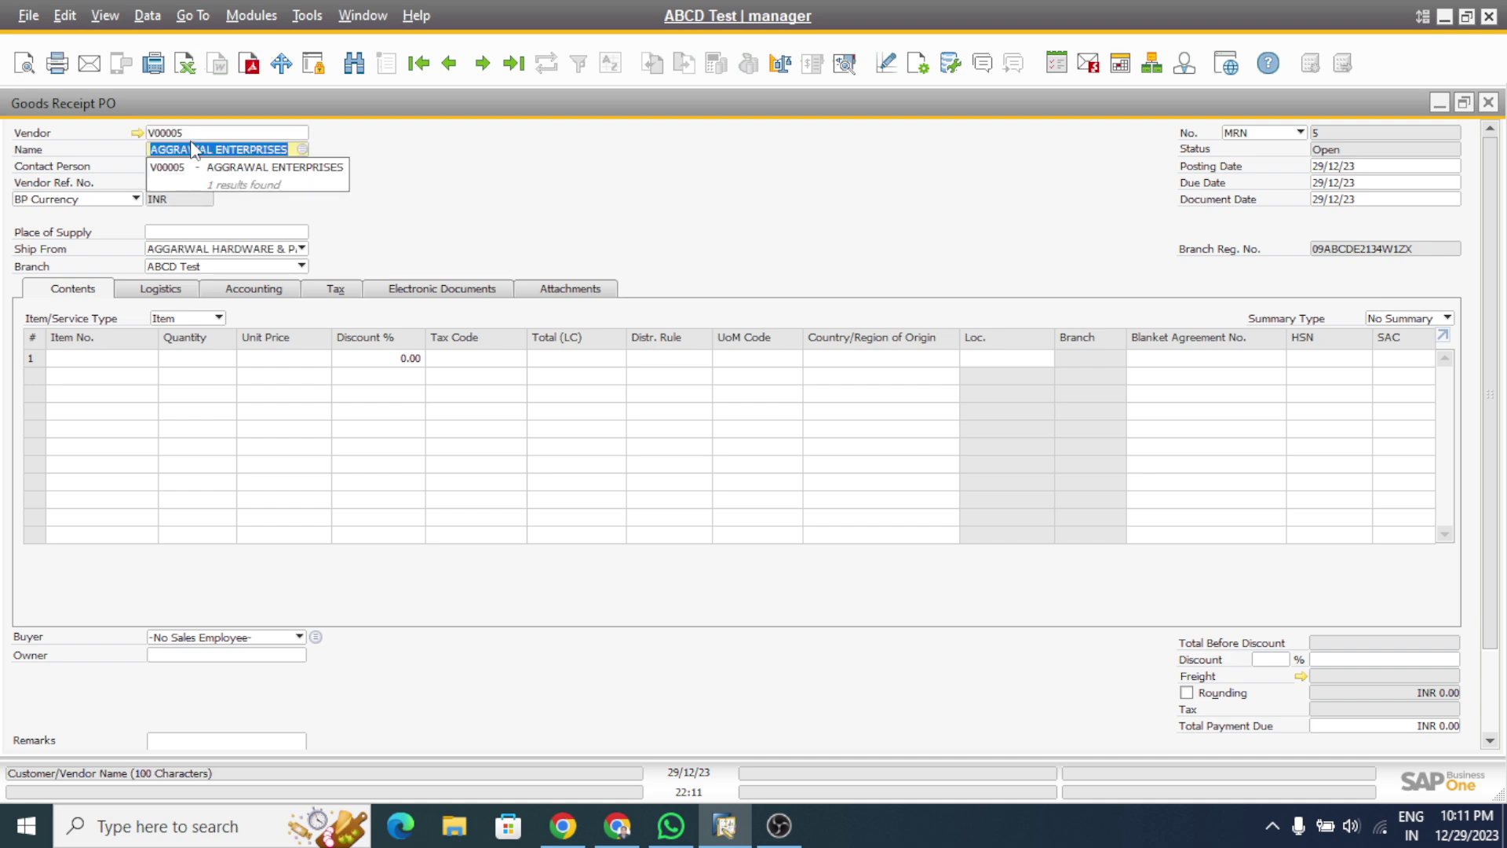
Confirm vendor AGGRAWAL ENTERPRISES and choose purchase order 6 as the source document to copy into the Goods Receipt PO
click(250, 168)
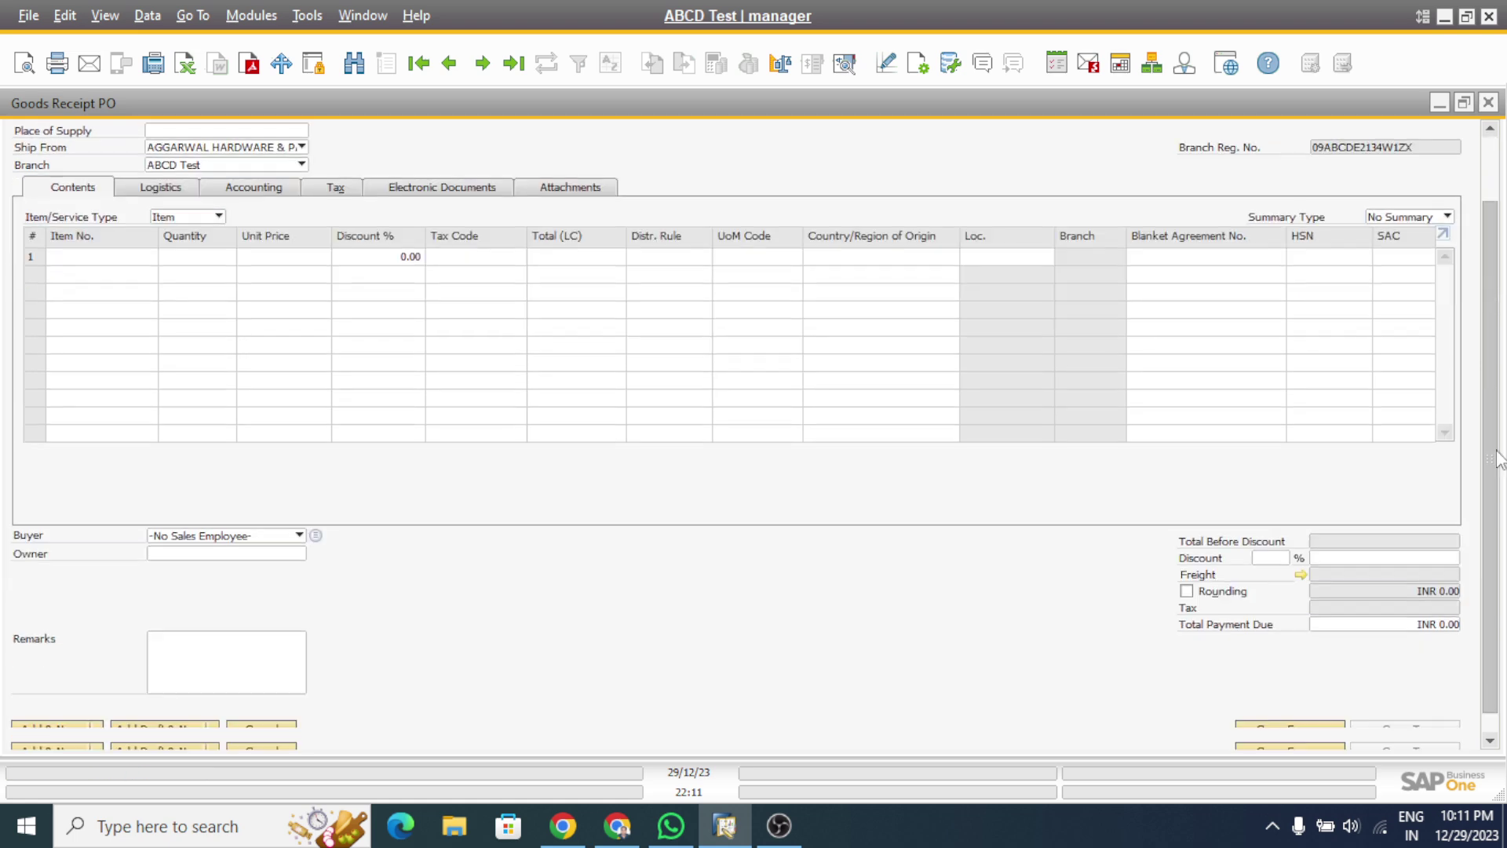
scroll(1493, 306, down, 2)
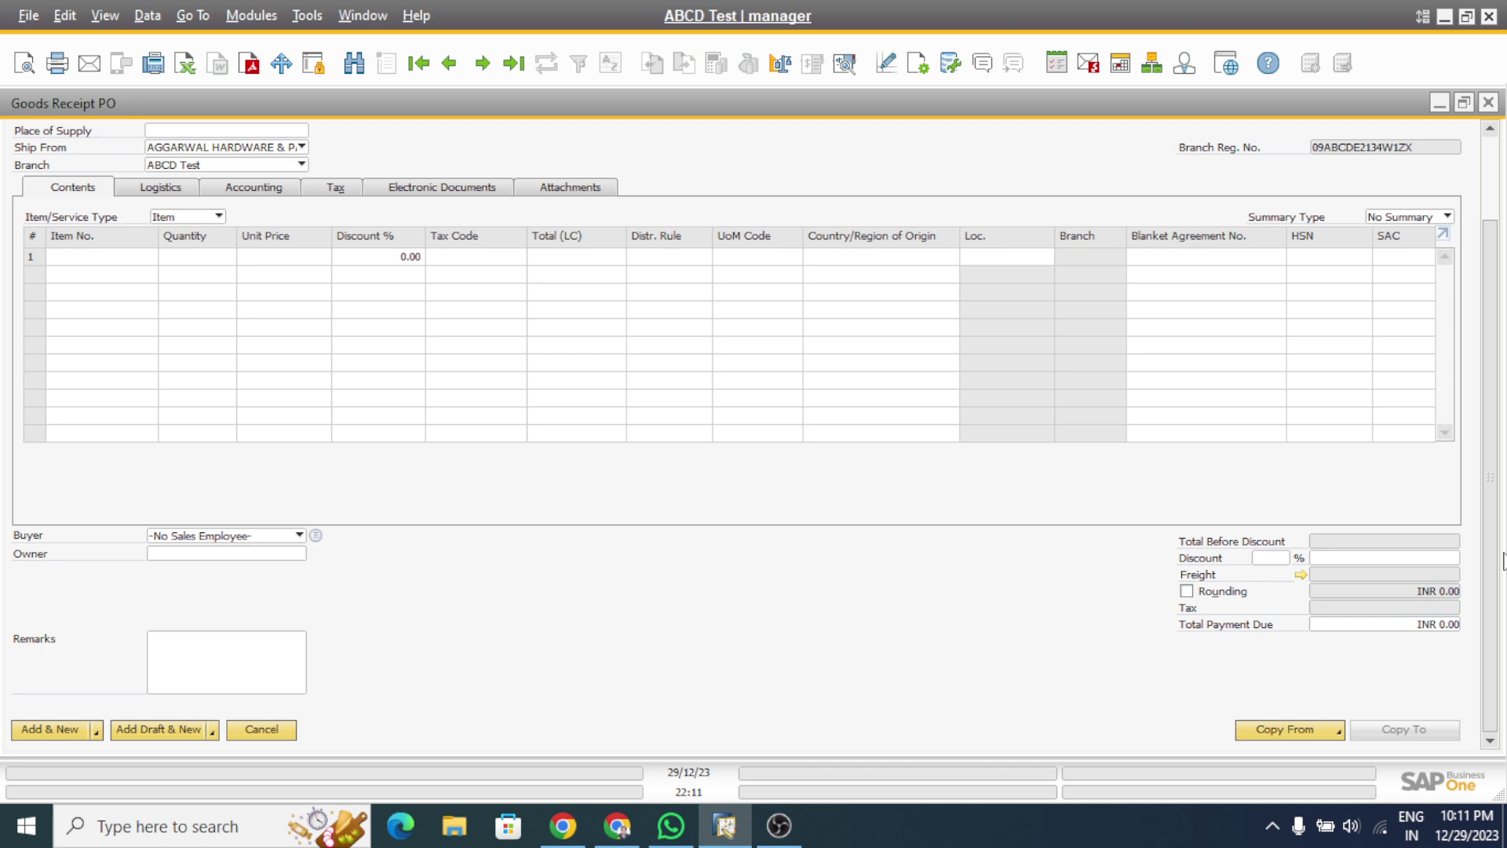
click(1309, 732)
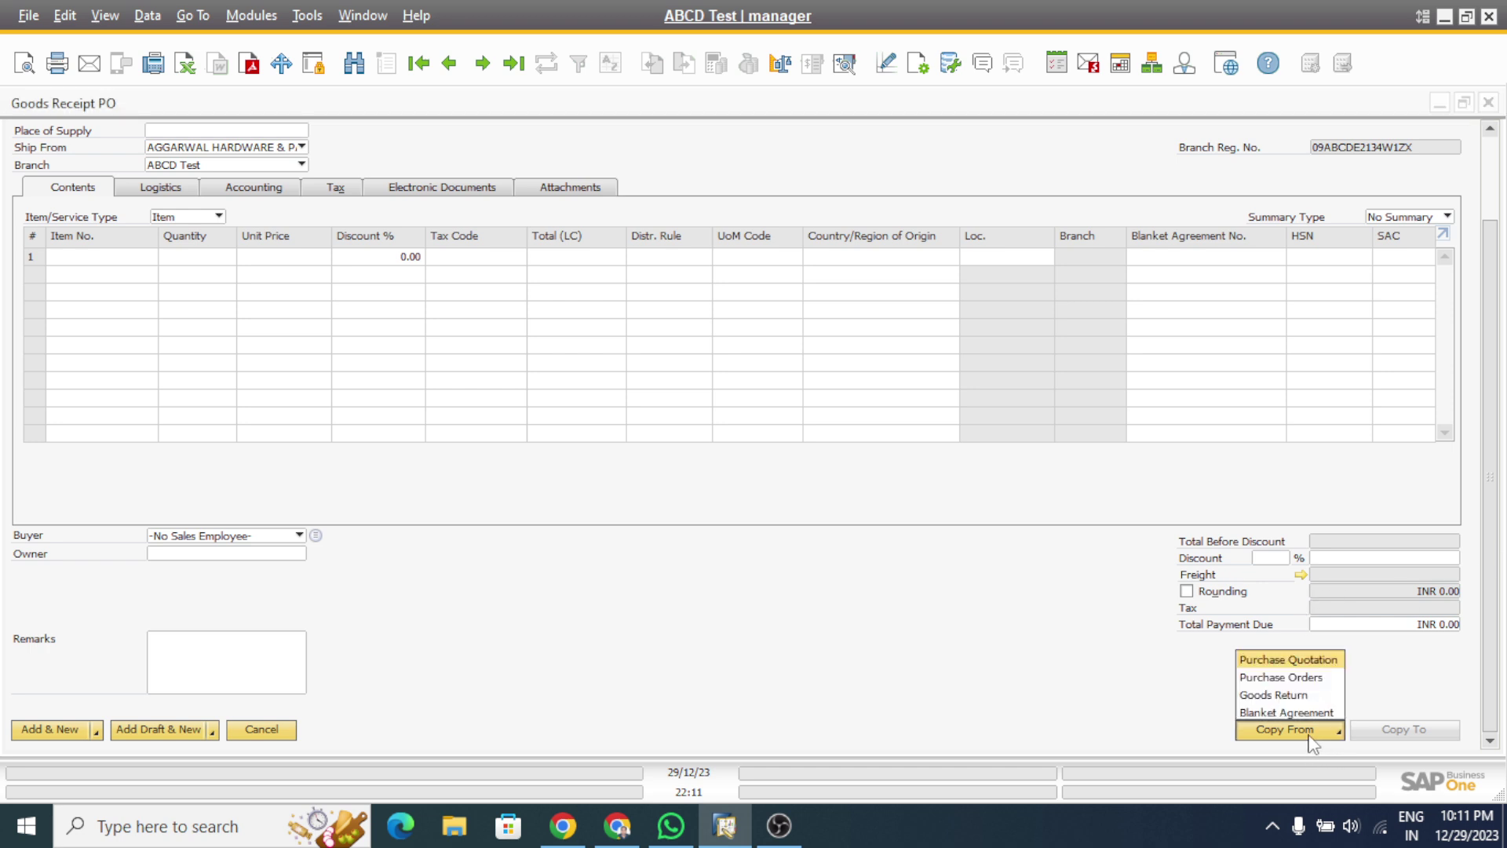
click(1282, 679)
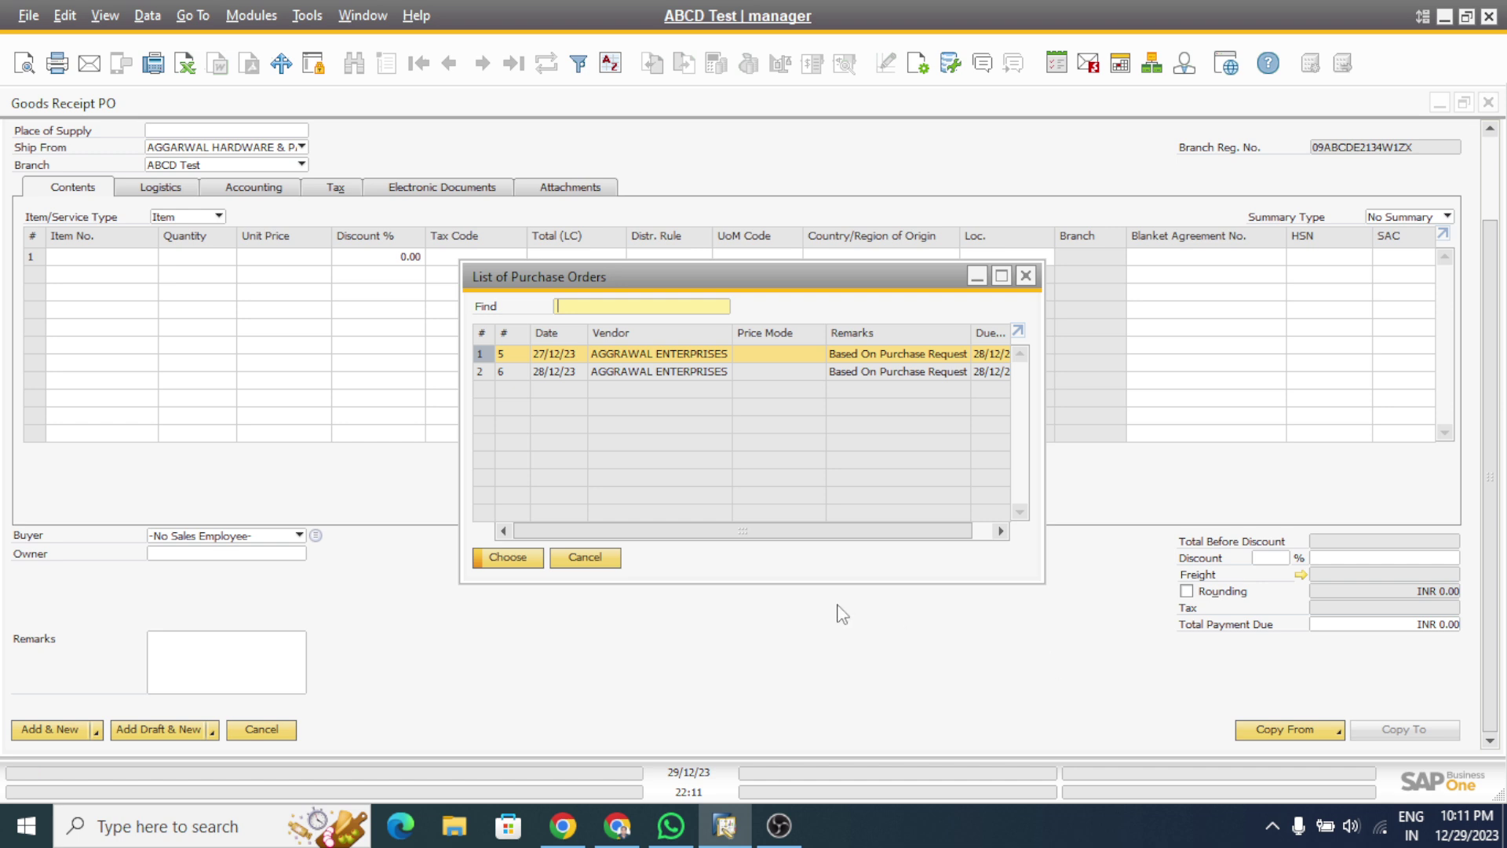
click(506, 371)
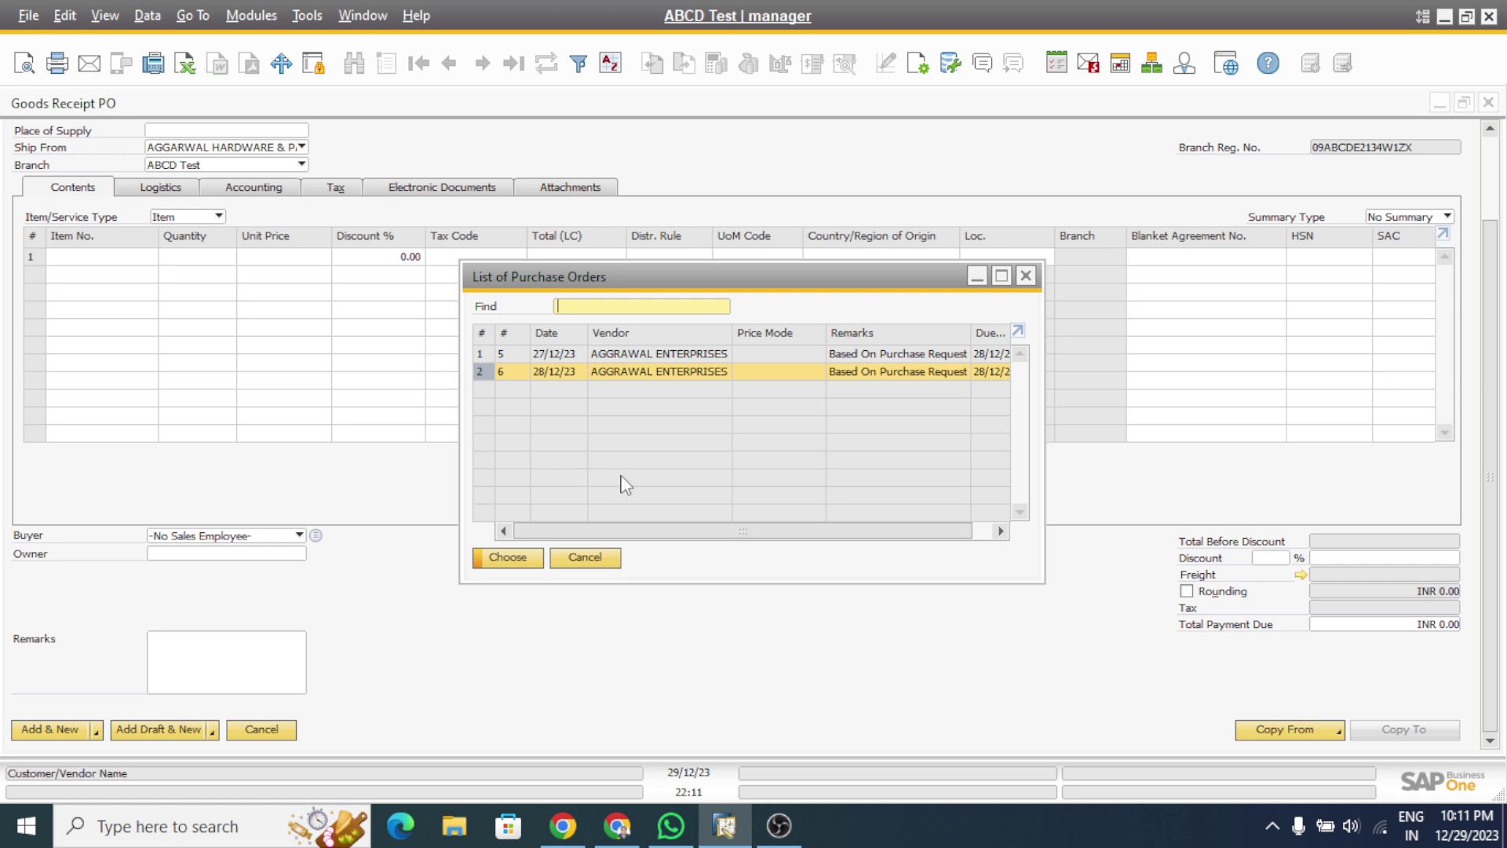
click(507, 558)
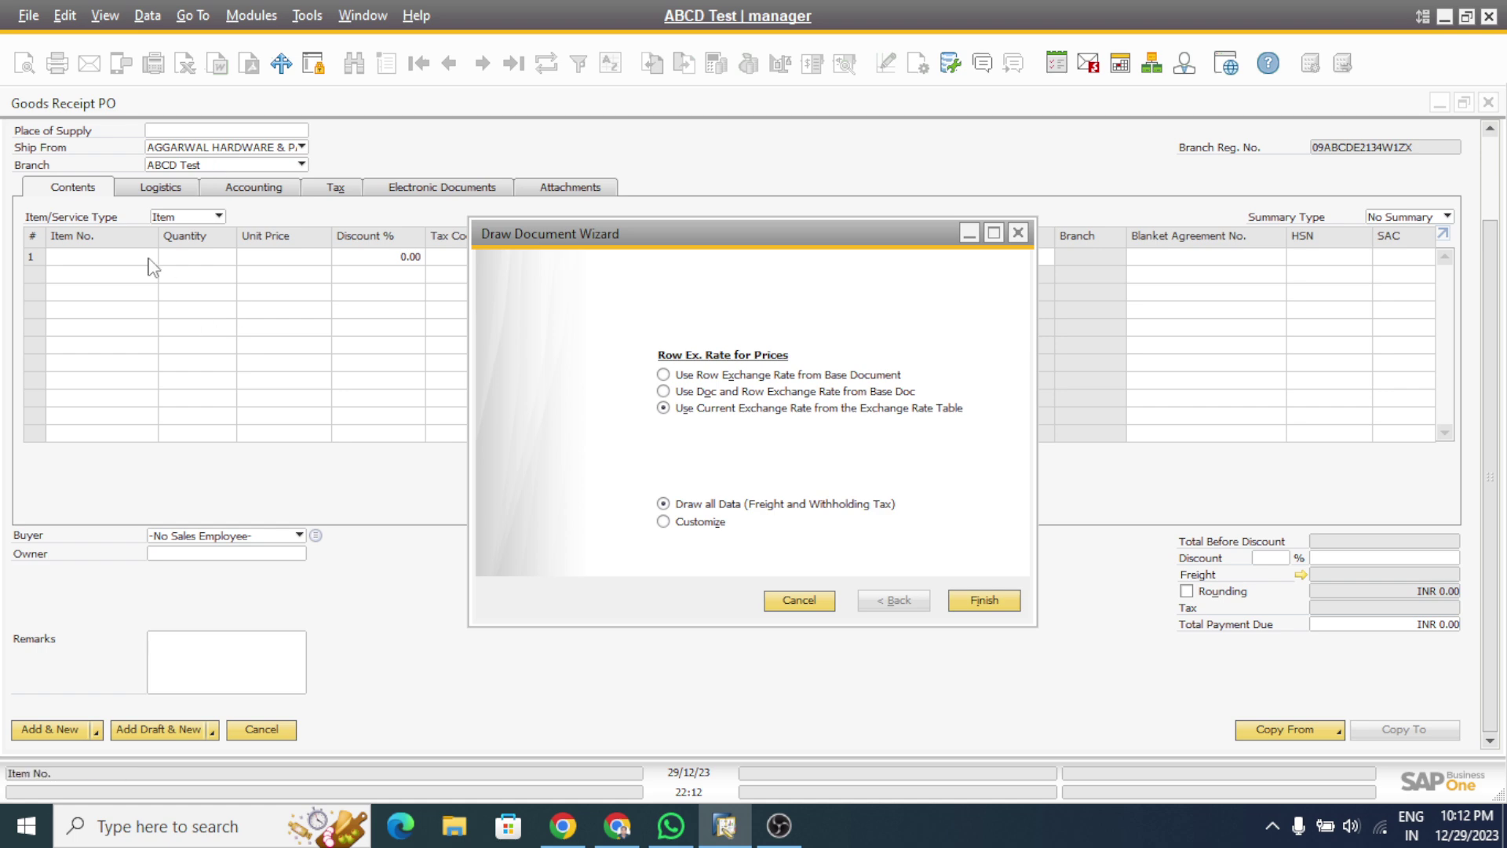
Try the Customize copy option with only the A C SHEET row selected, open its quantity, and return to the copy options
click(666, 522)
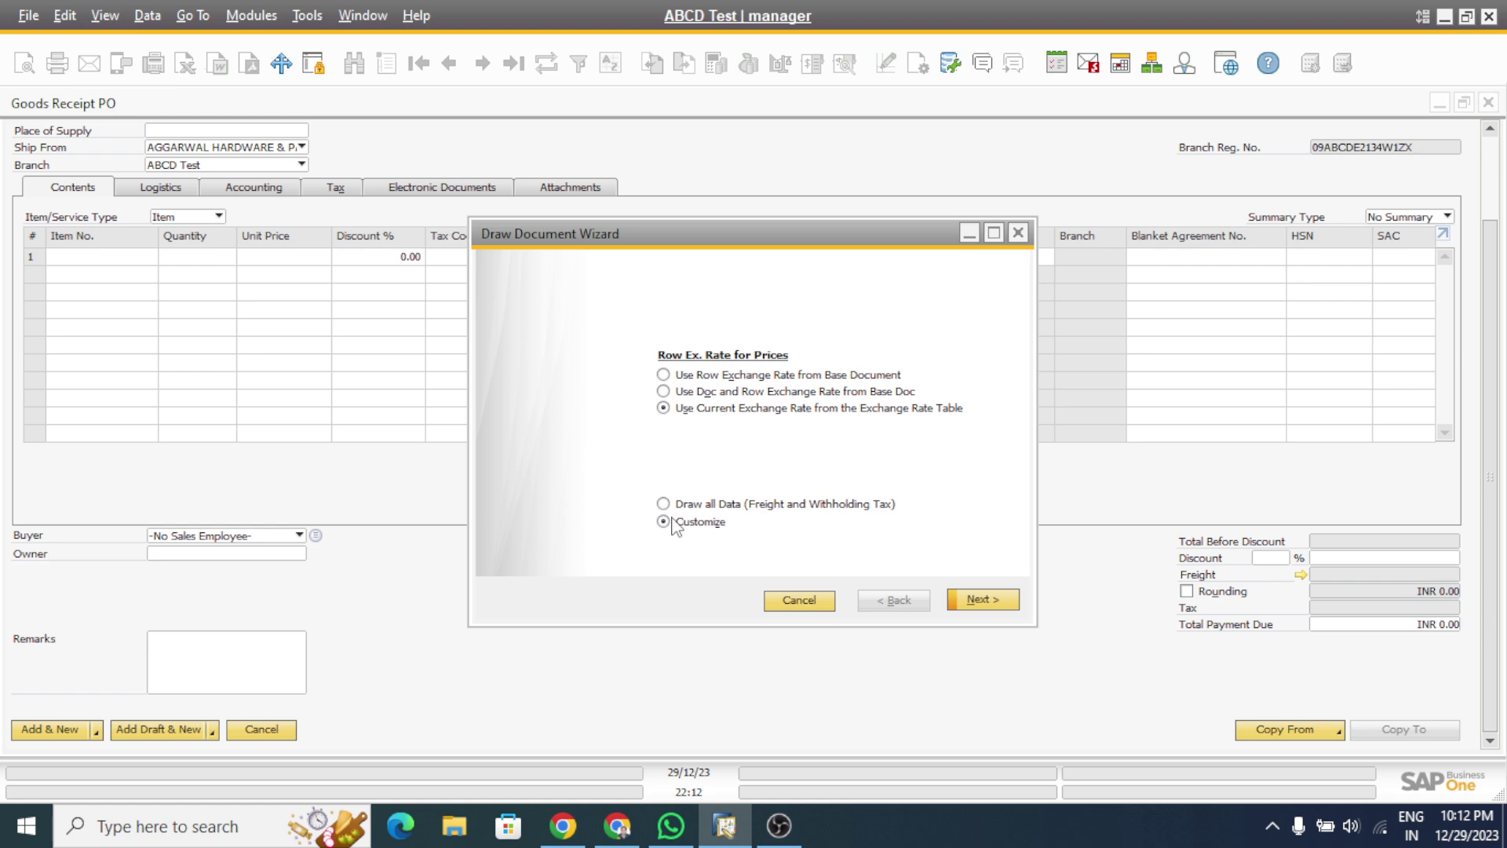
click(979, 601)
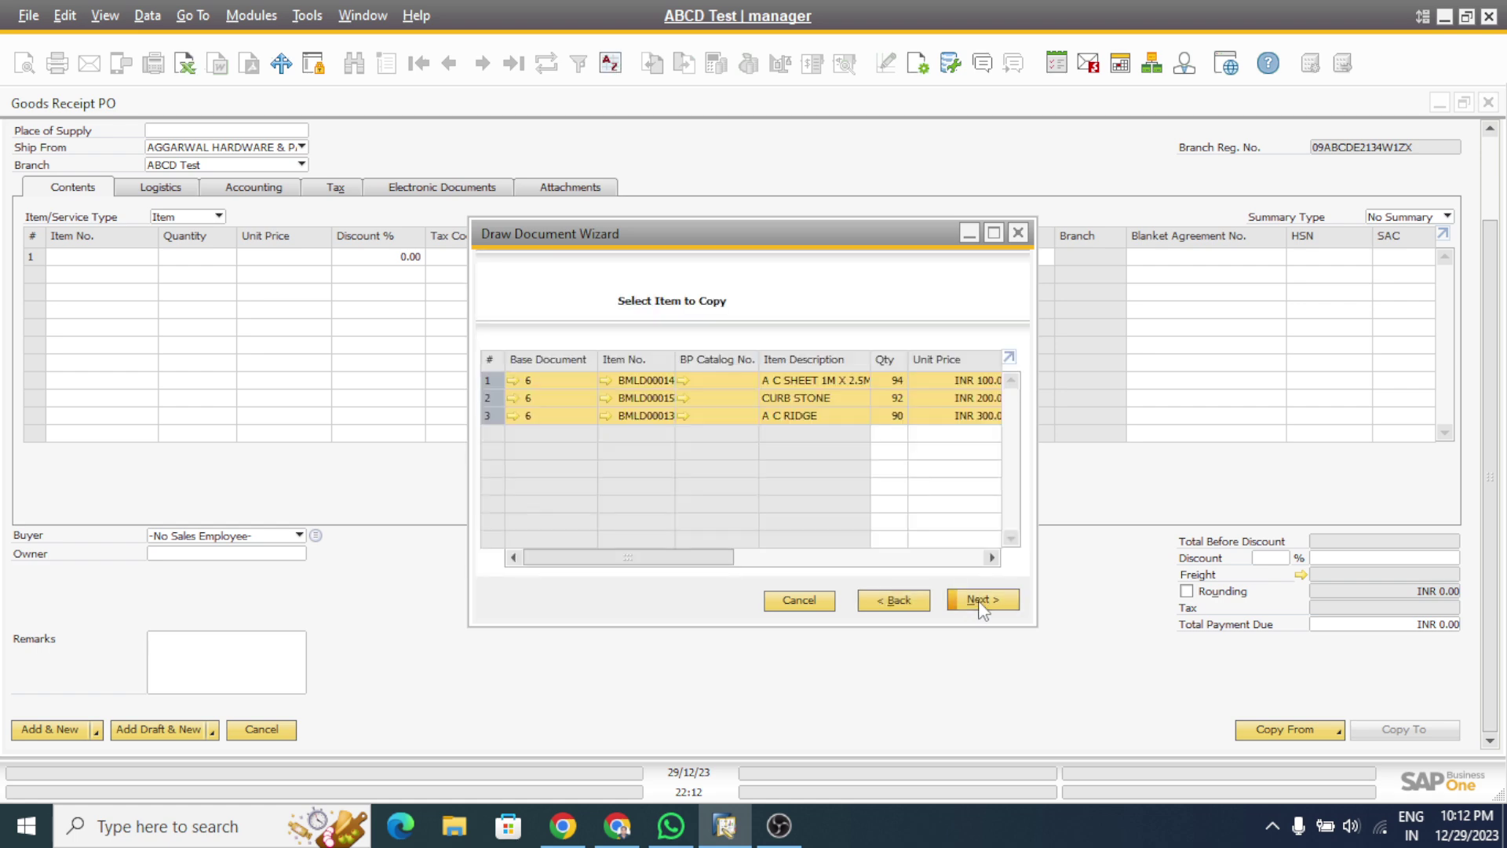
click(993, 232)
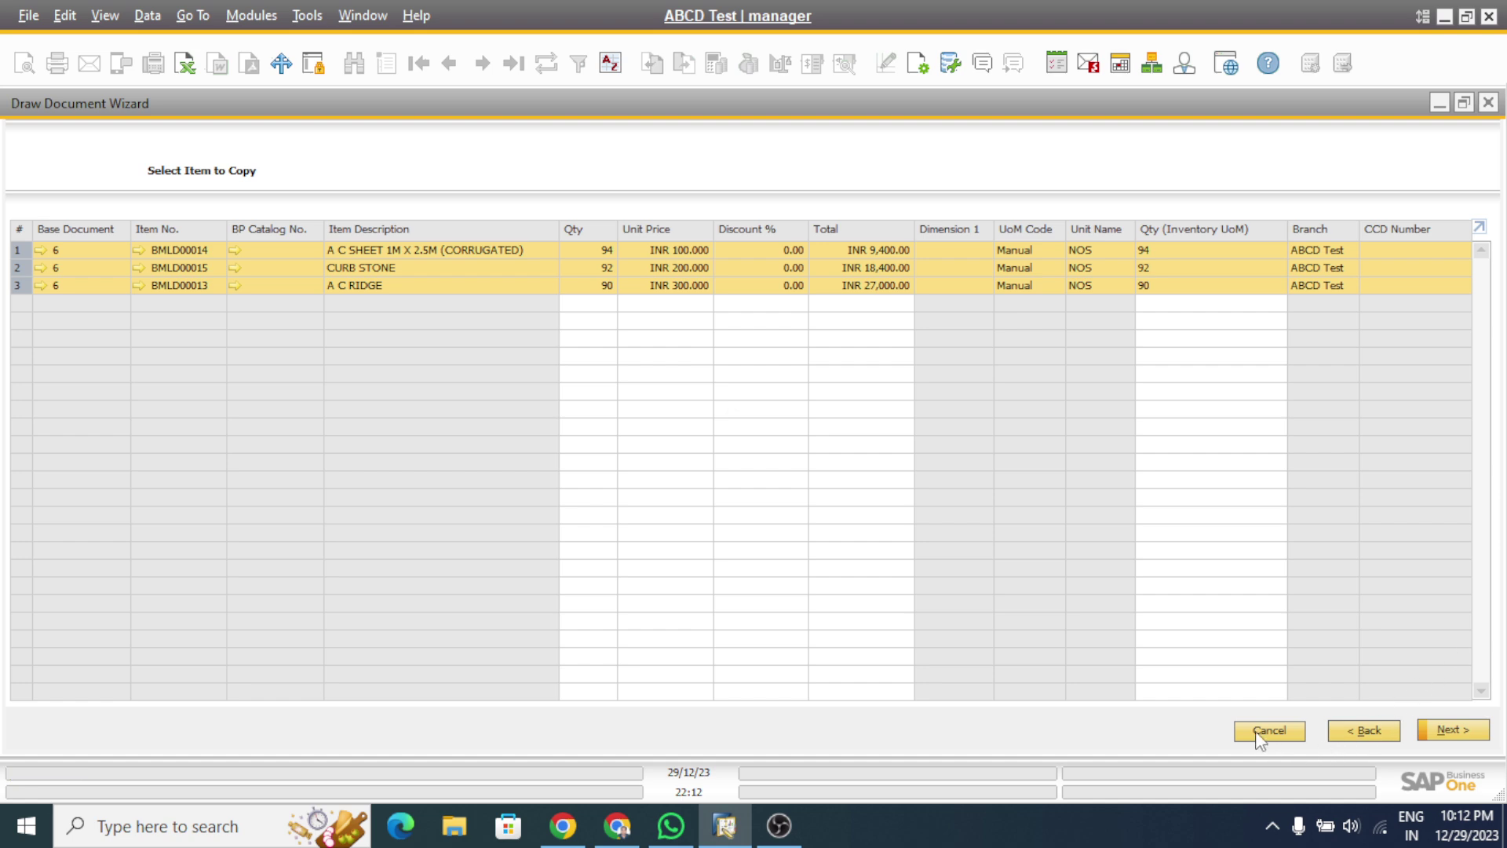
click(27, 251)
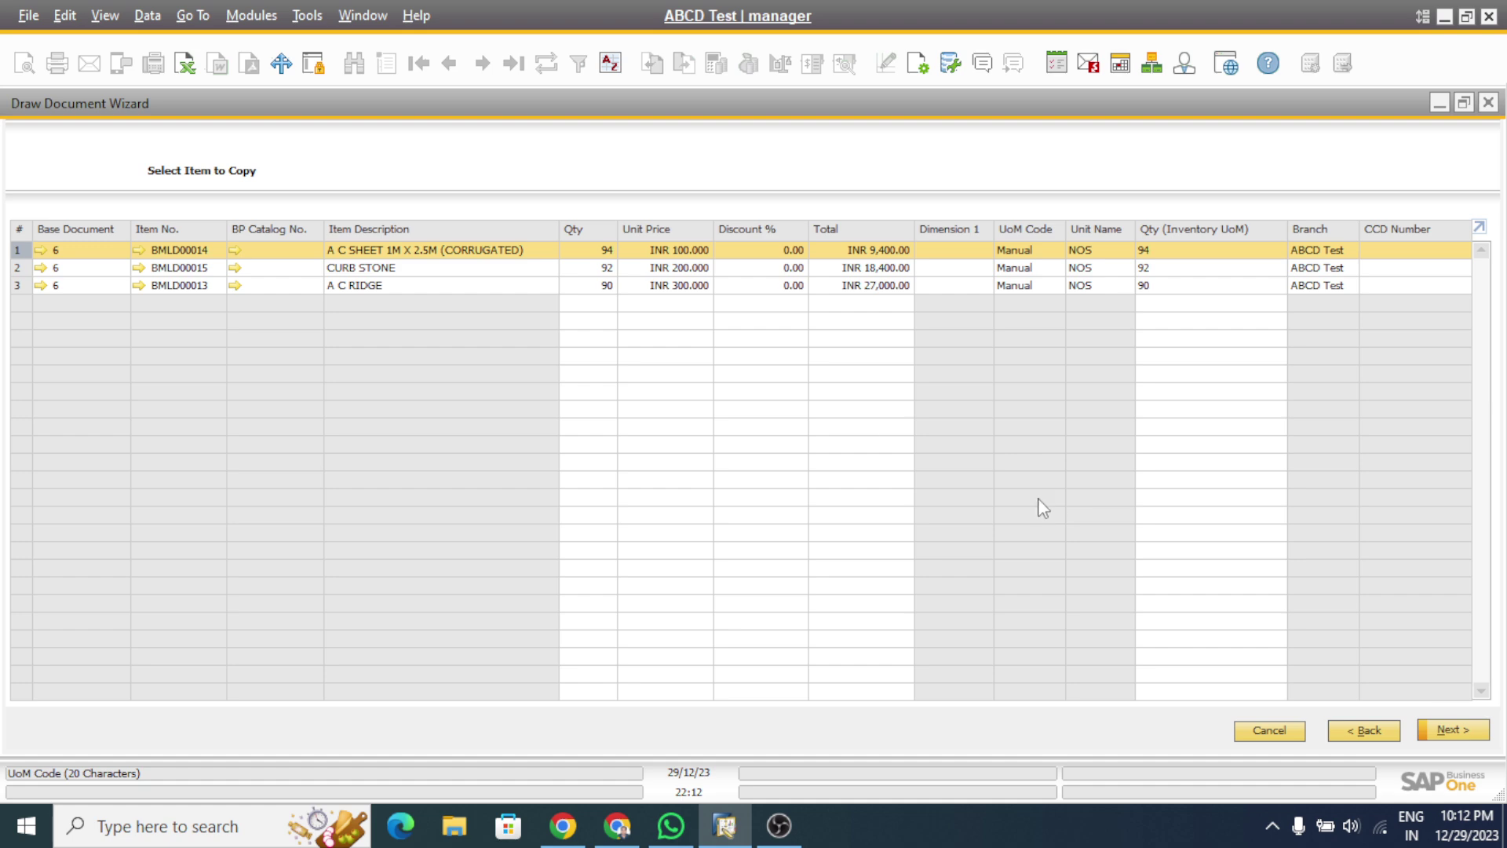
click(610, 250)
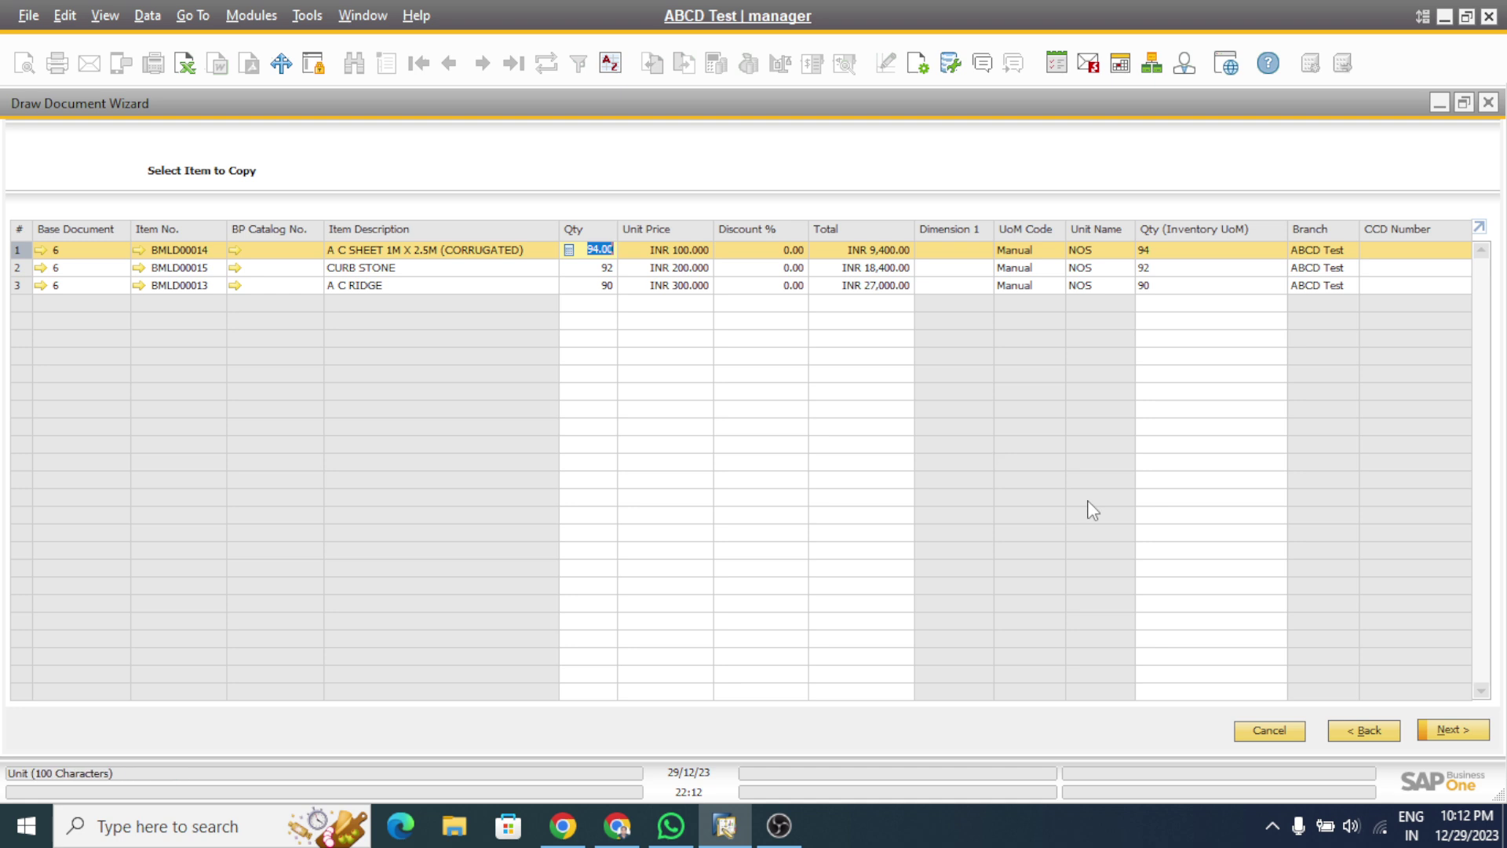
click(1370, 731)
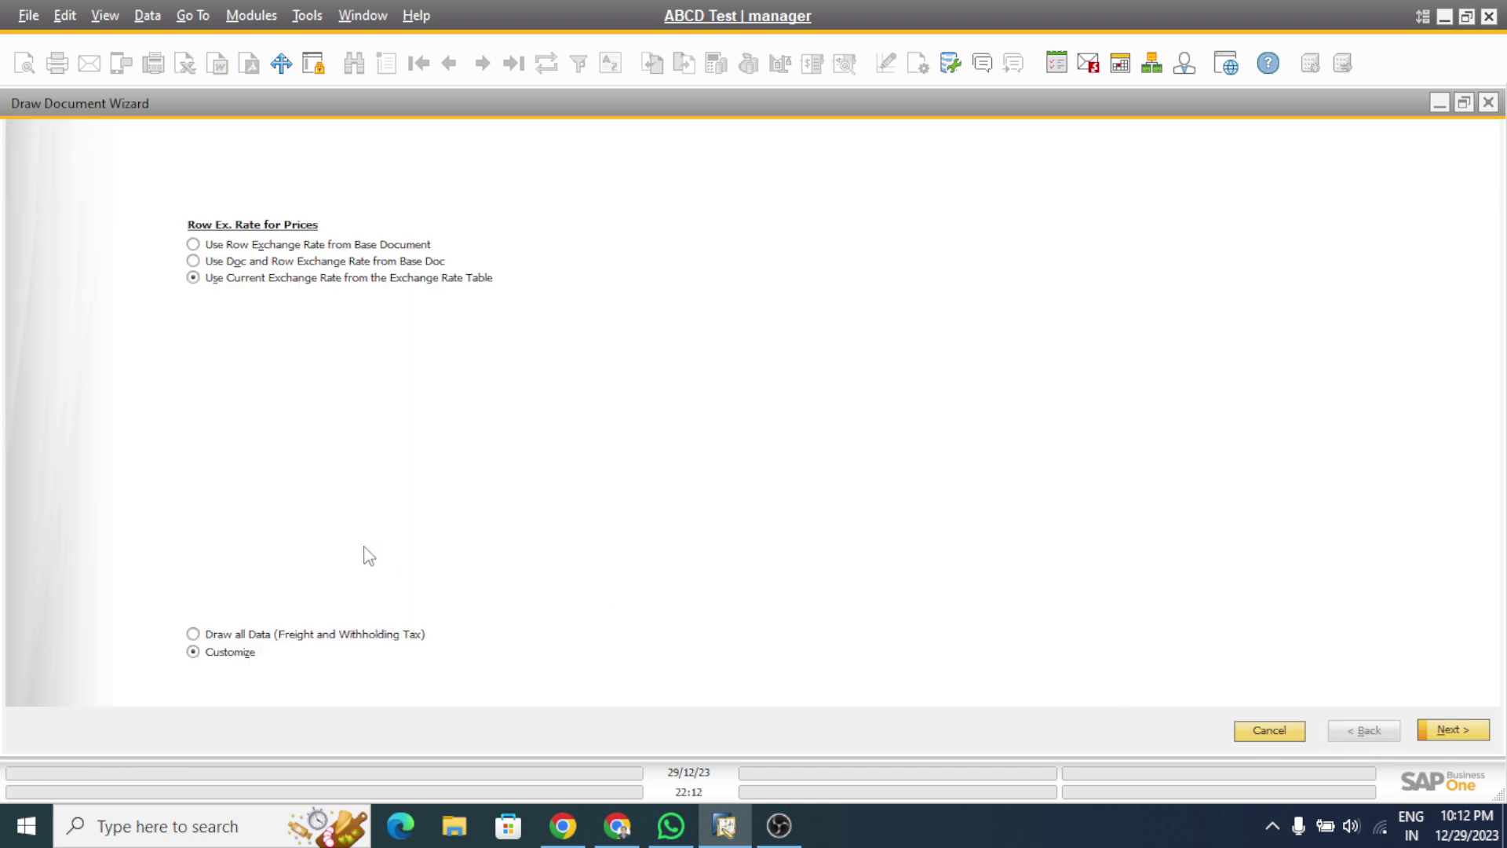
Draw all data, including freight and withholding tax, from the purchase order into the Goods Receipt PO
click(211, 633)
click(1454, 731)
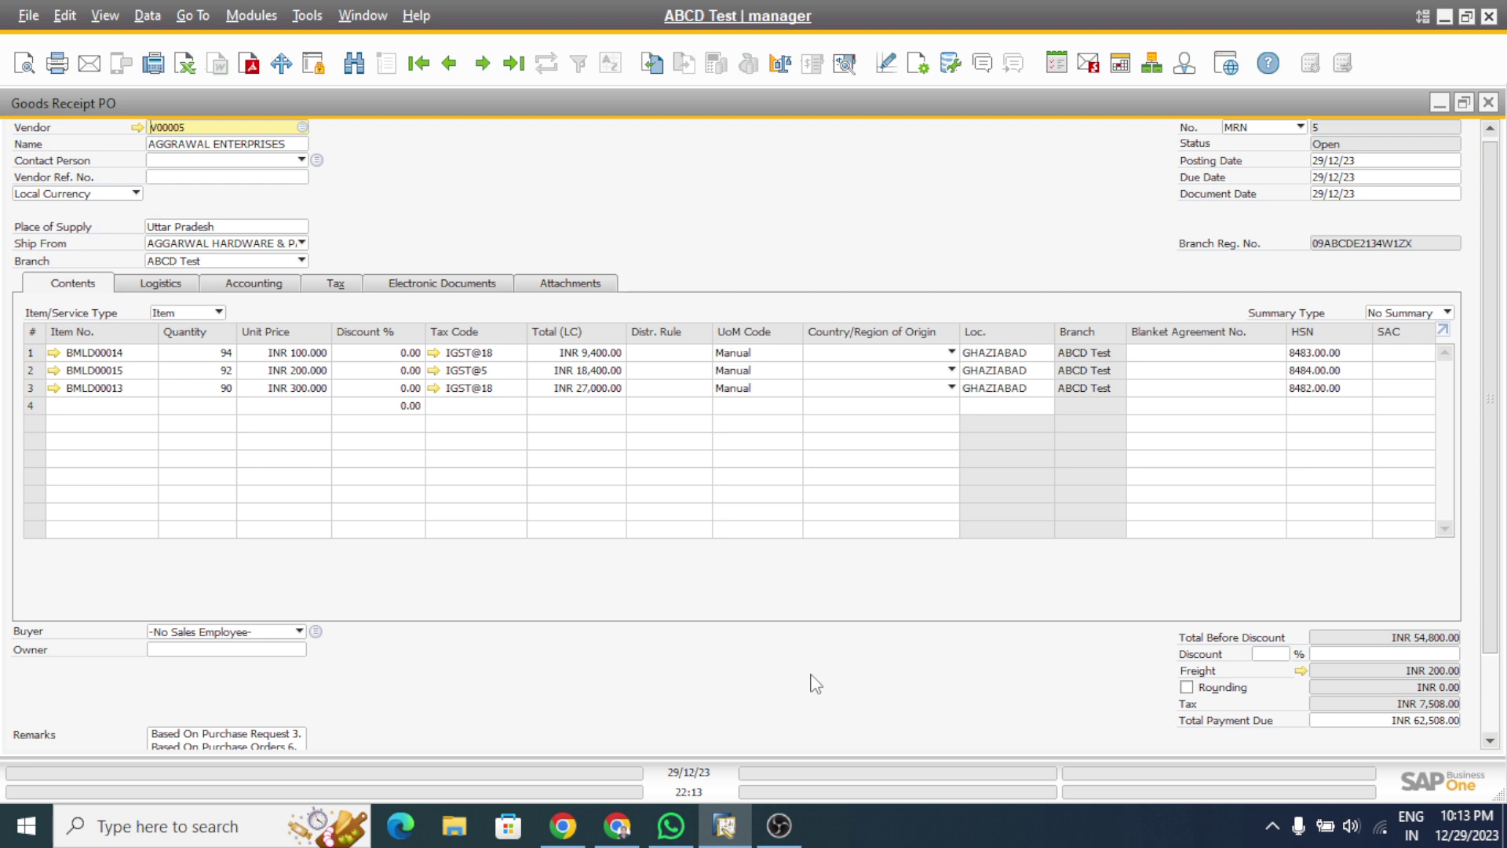
Set the unit price of item BMLD00014 to 90 and try to add the Goods Receipt PO
click(304, 355)
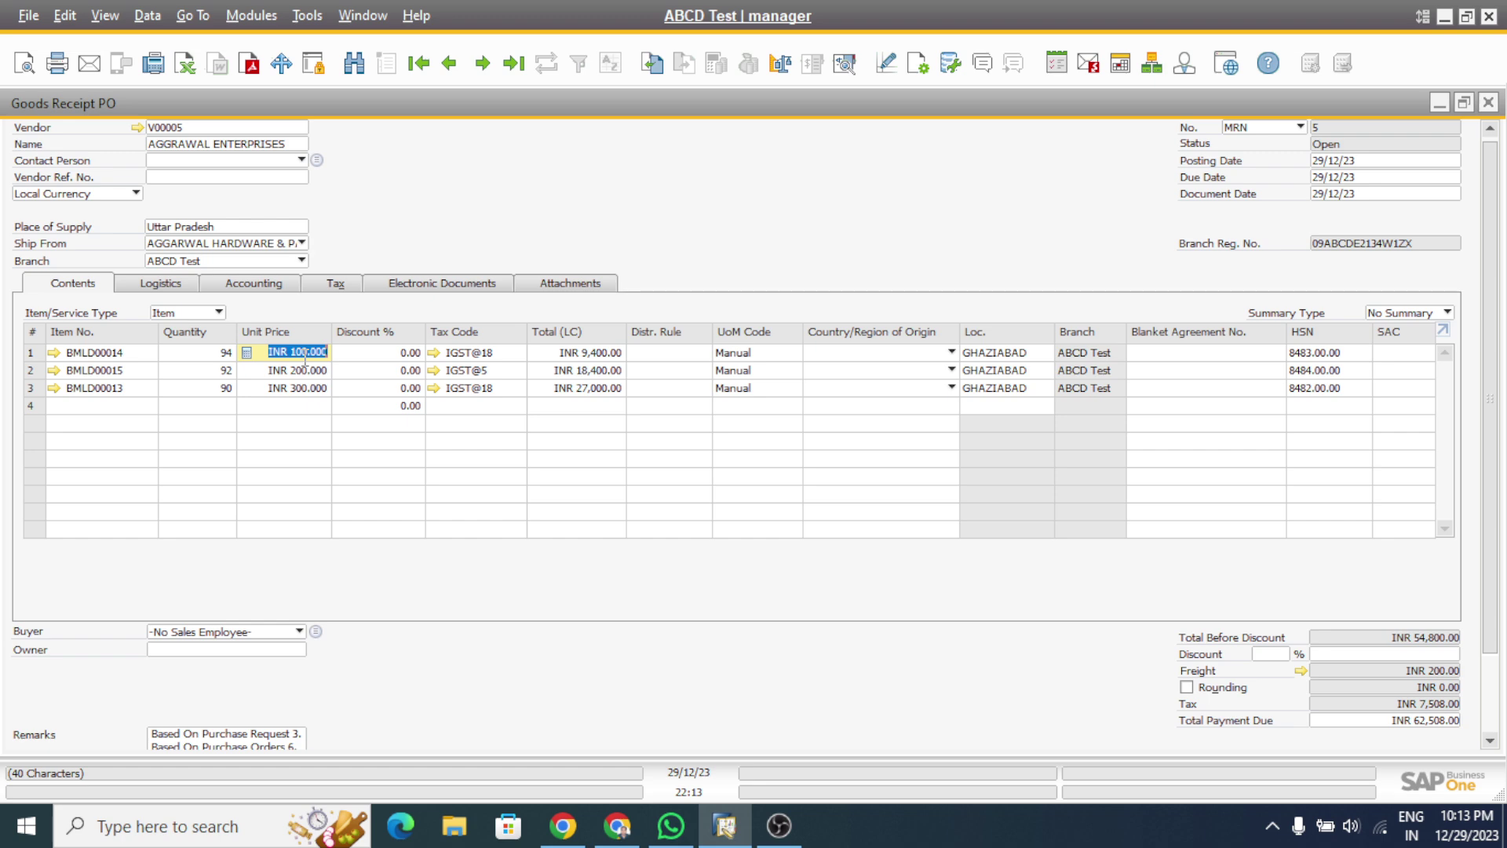
text(90)
key(Tab)
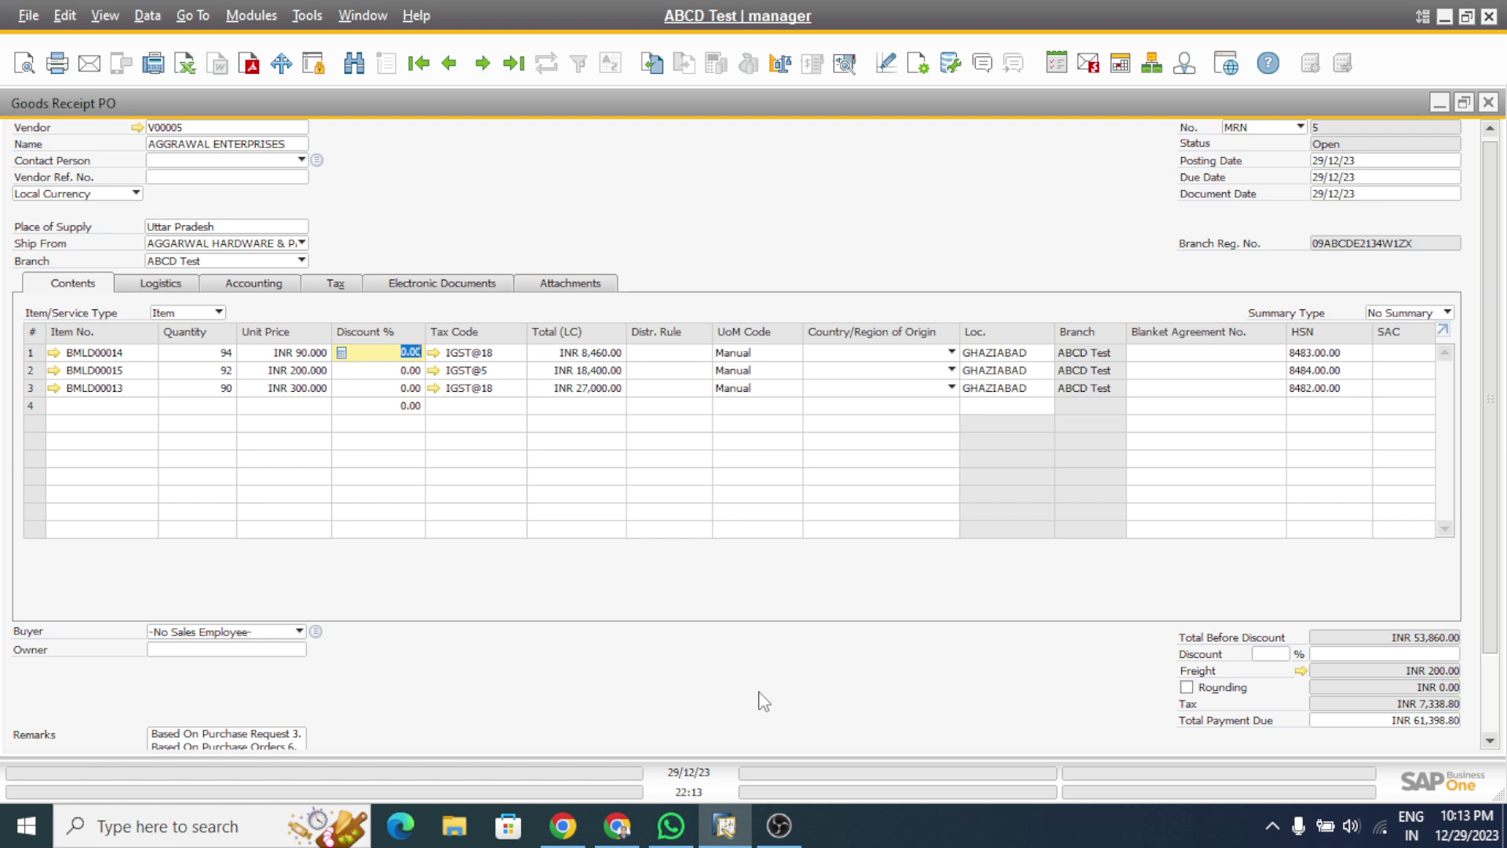
key(Return)
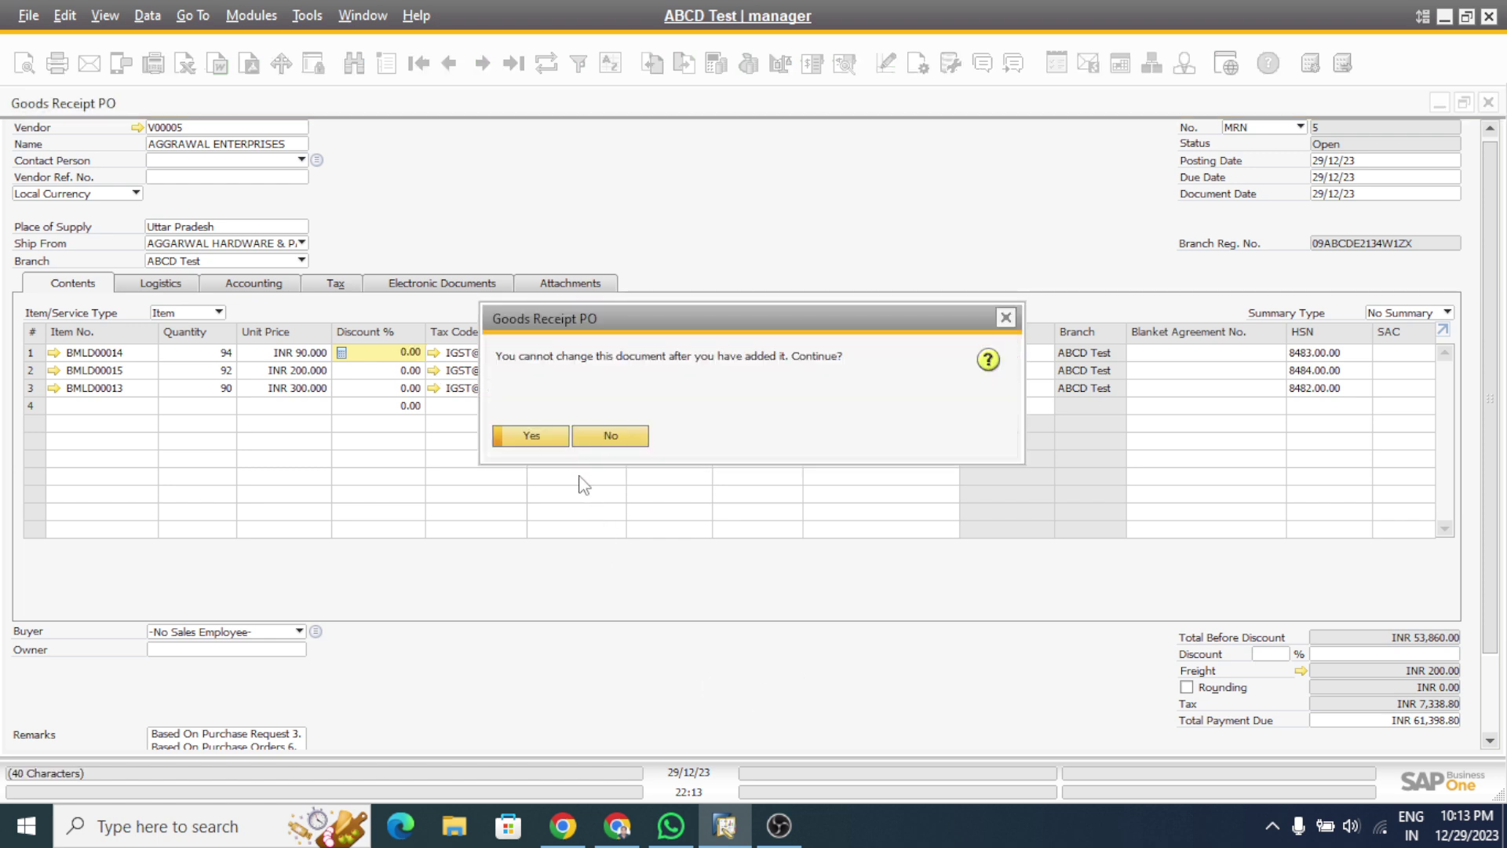
click(531, 436)
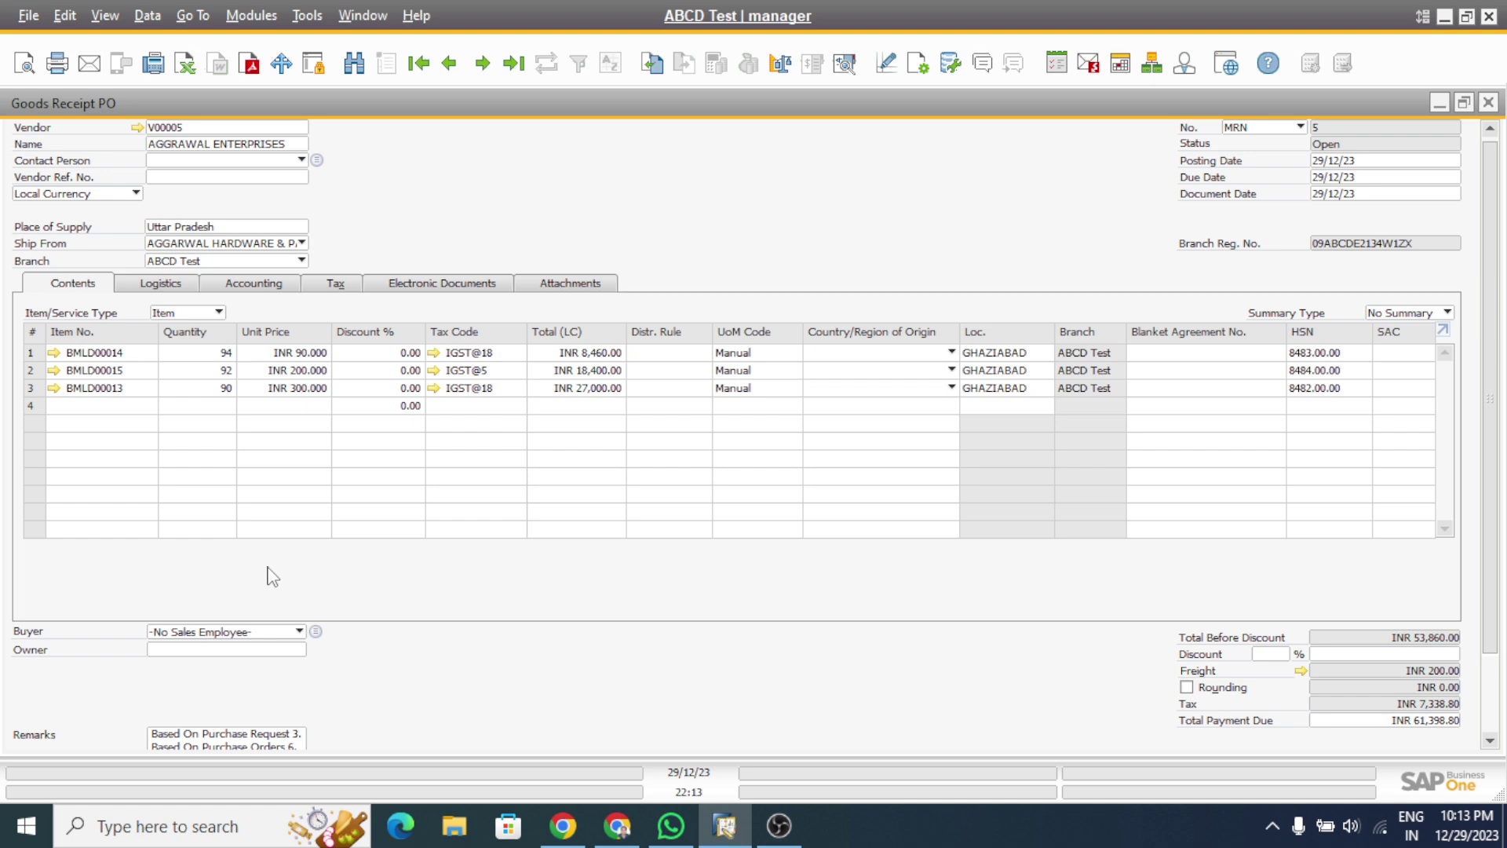
From item BMLD00014, open the accounting setup of its Raw Materia item group and examine the assigned accounts
click(53, 354)
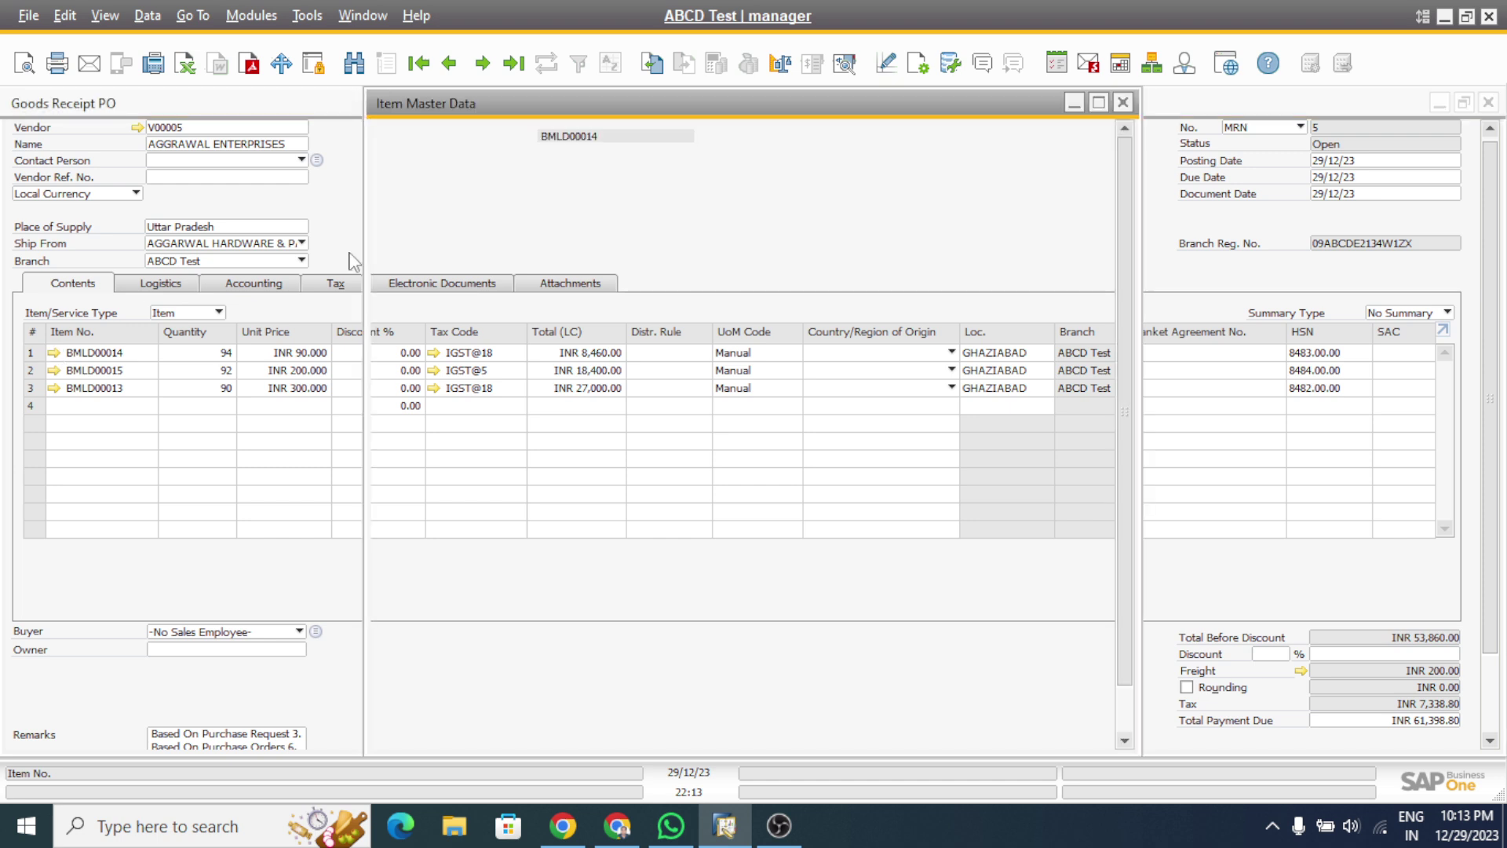
click(525, 201)
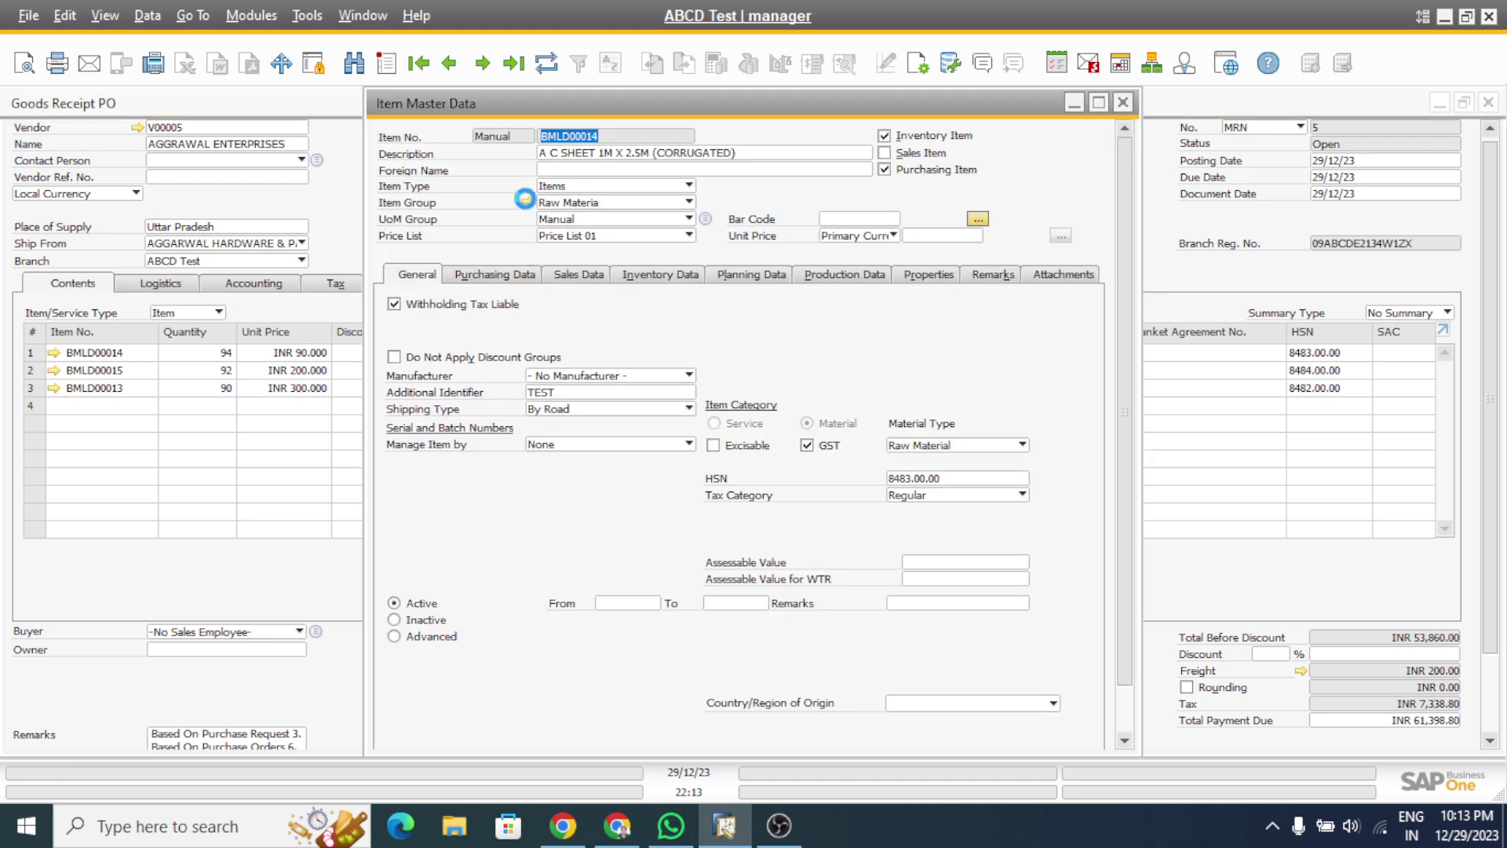
click(785, 172)
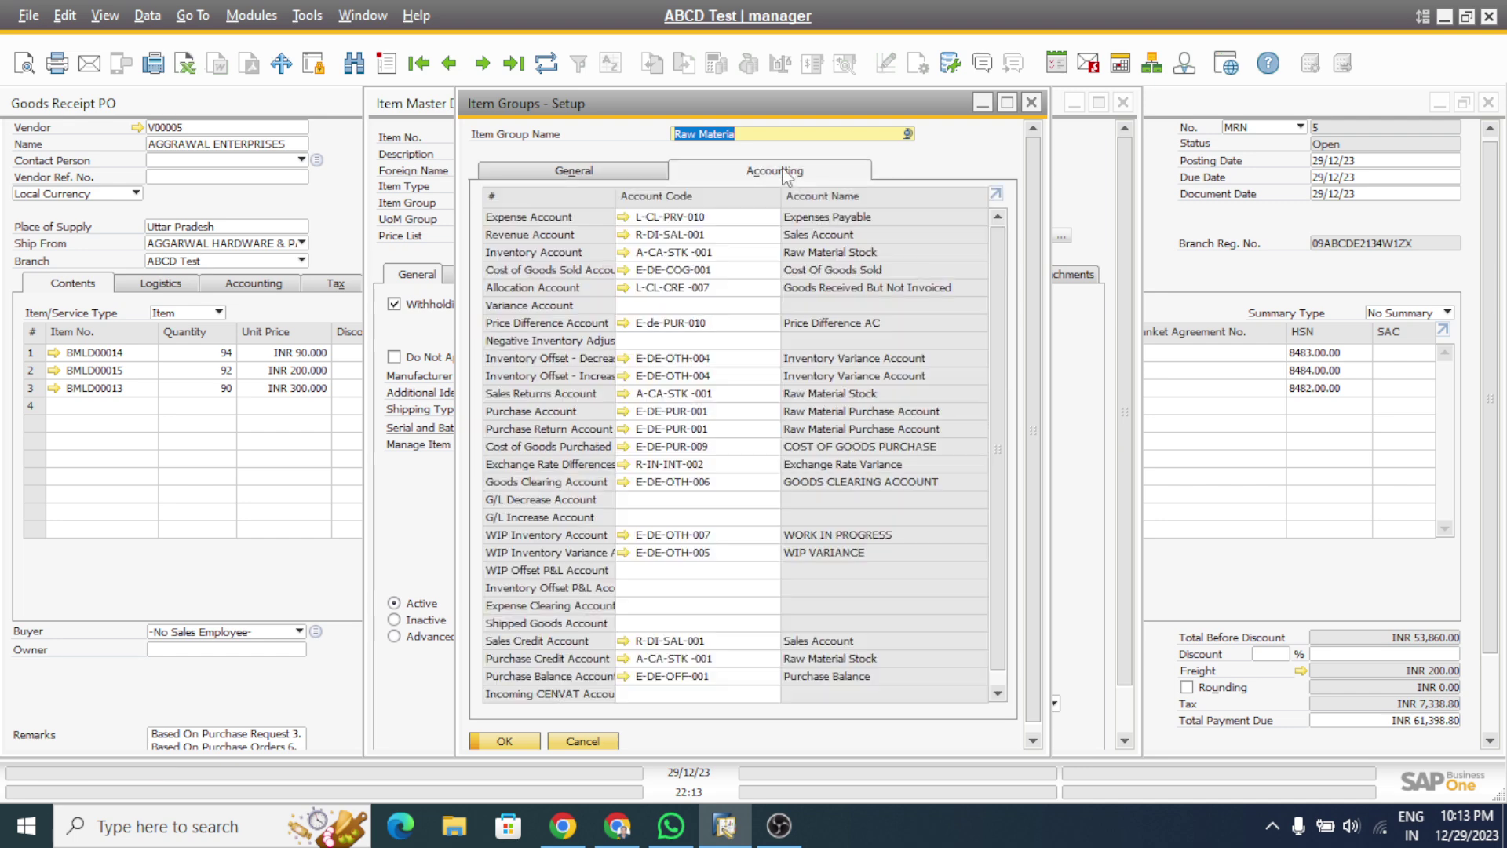
click(1007, 103)
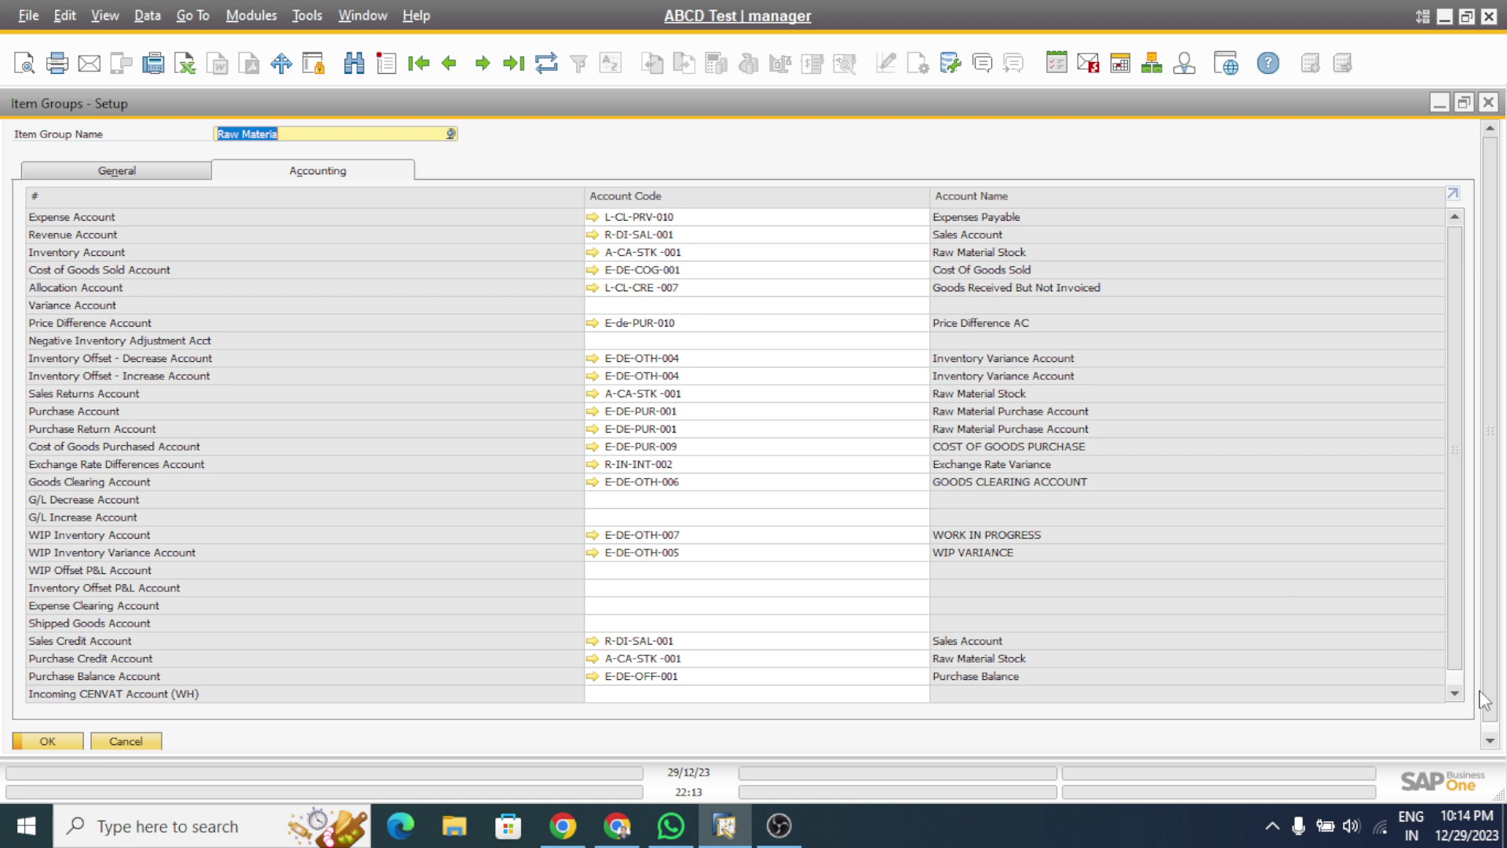
click(1456, 695)
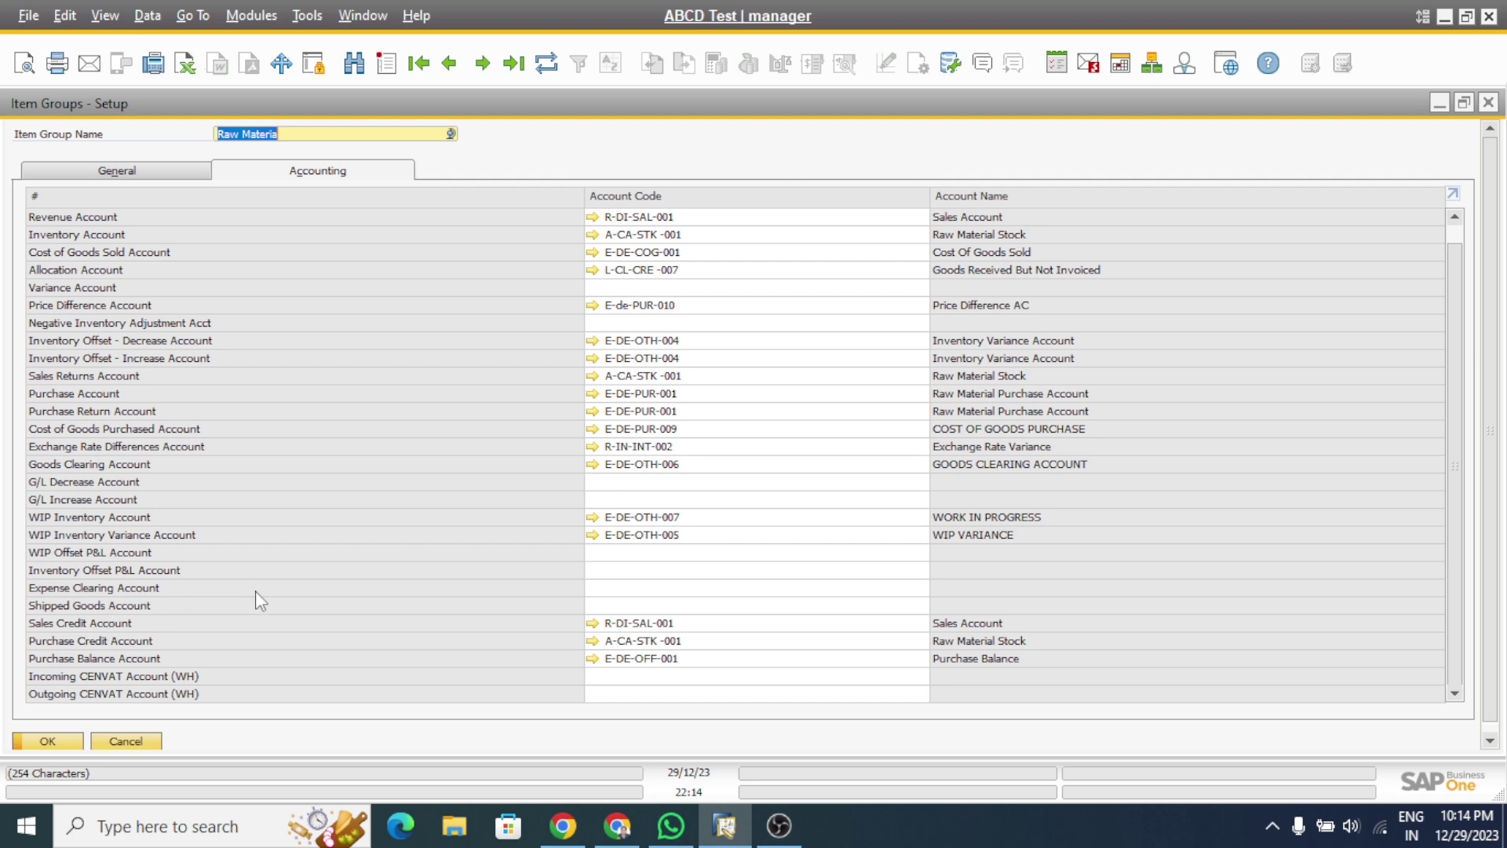
Set the item group's Expense Clearing Account to E-DE-MAT-003 Freight Inward, save the update and close the setup
click(622, 590)
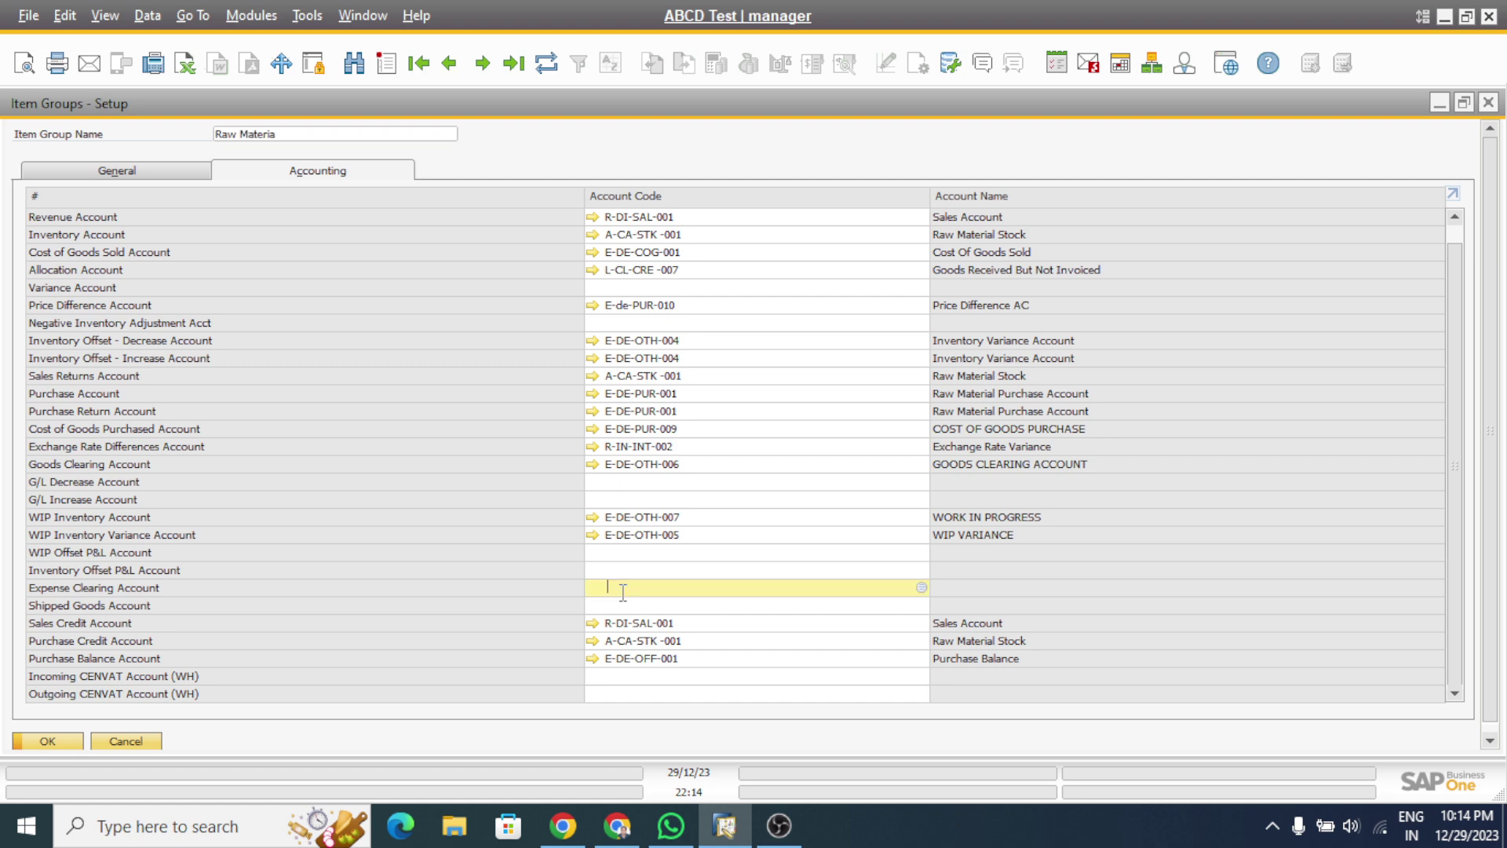
click(922, 589)
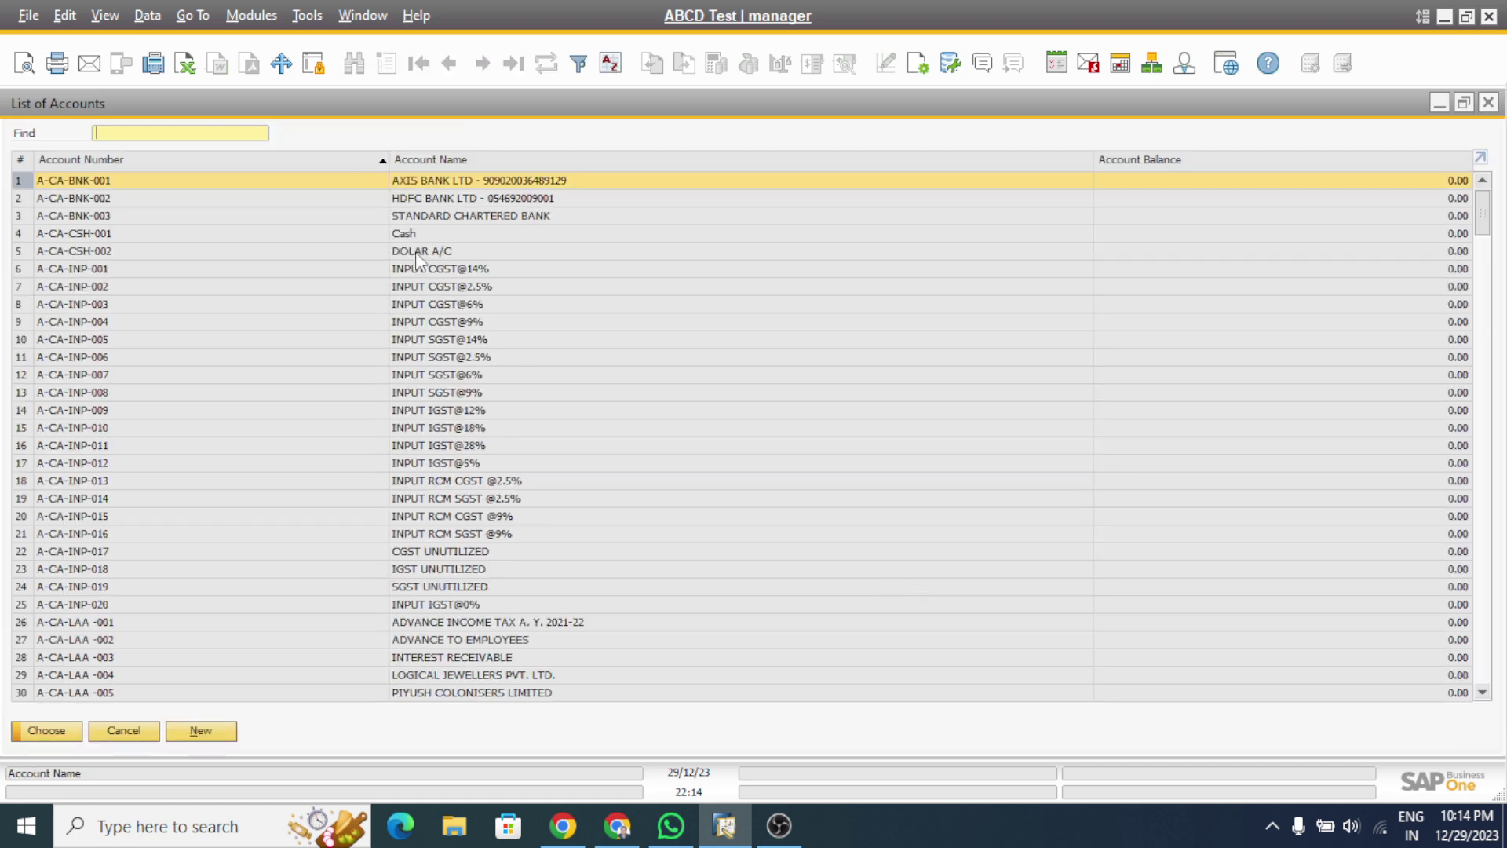
double_click(437, 157)
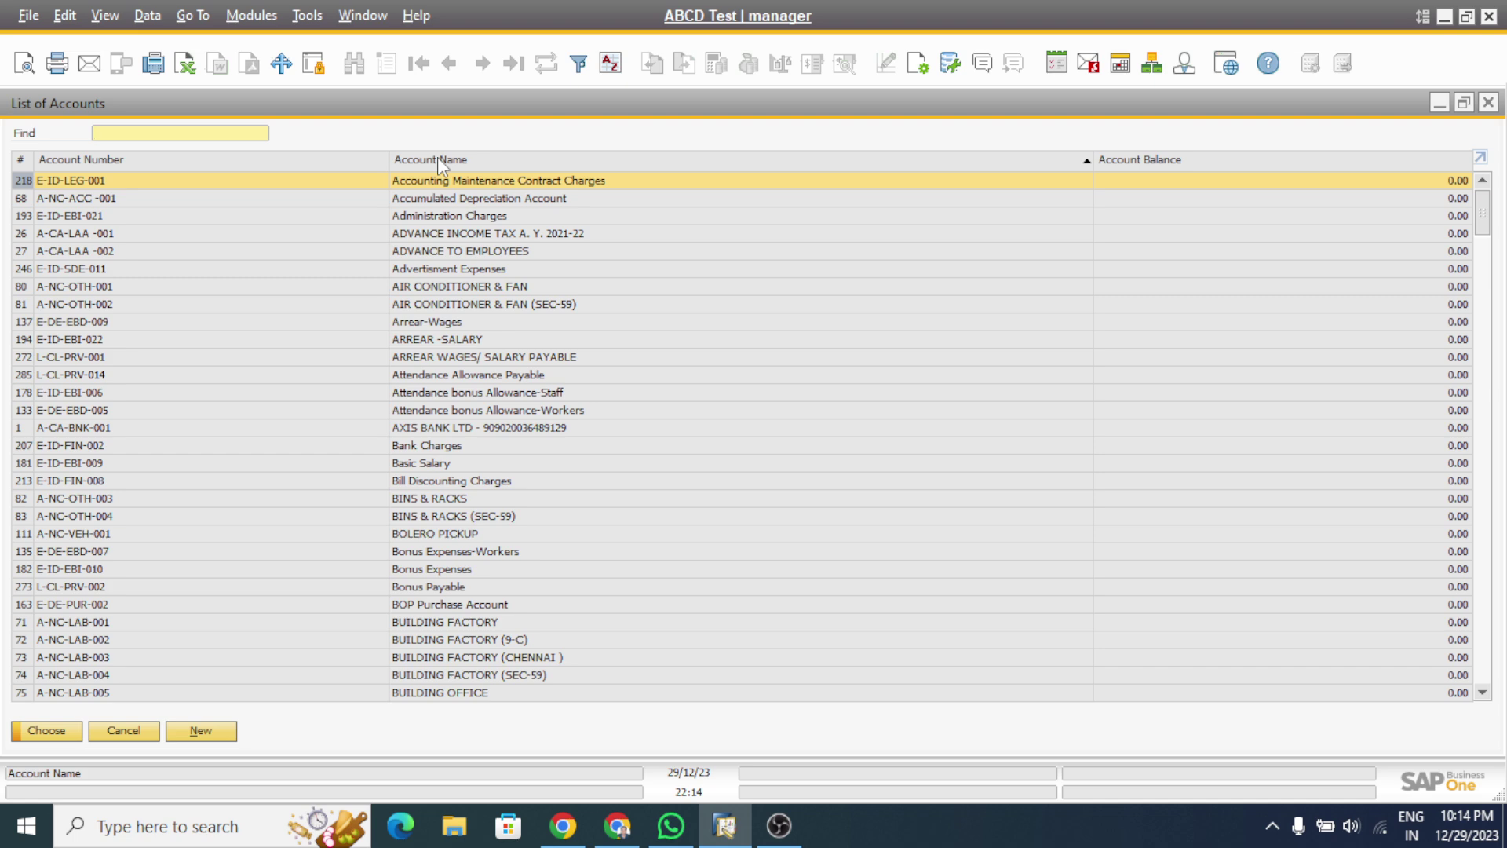
text(fre)
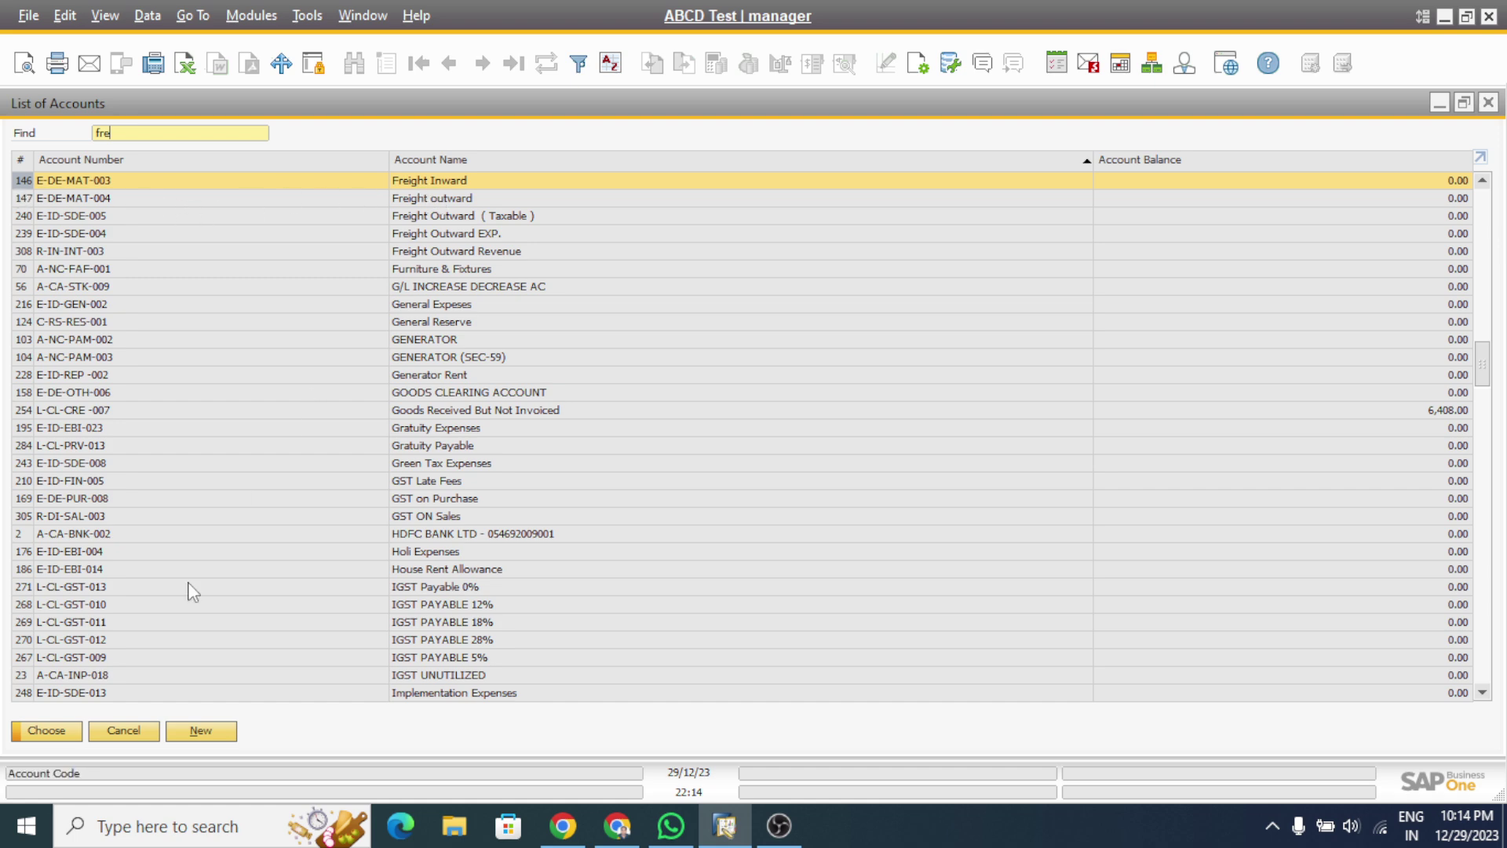
click(55, 732)
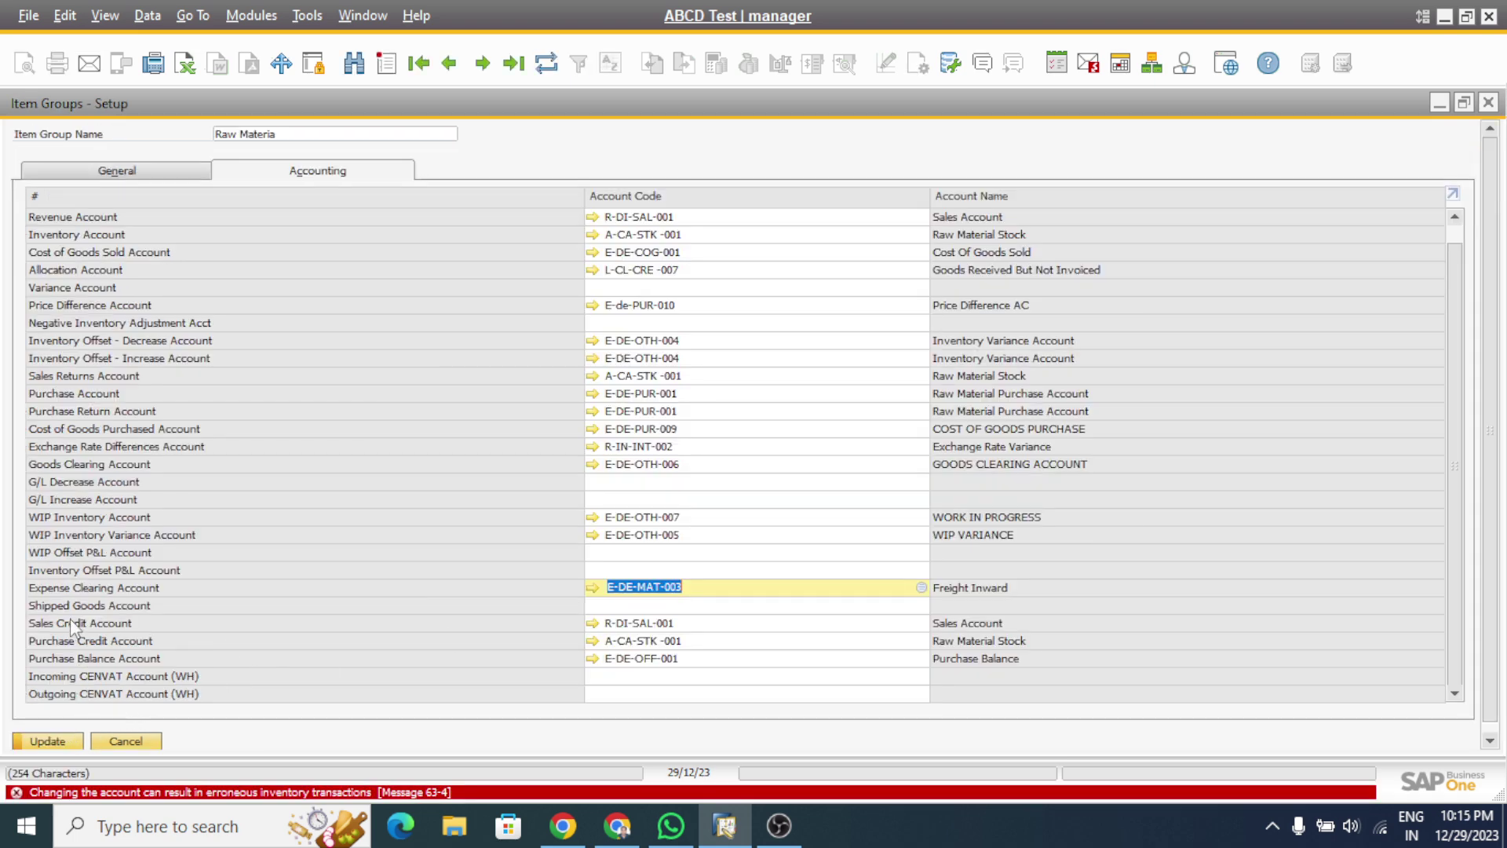
click(67, 742)
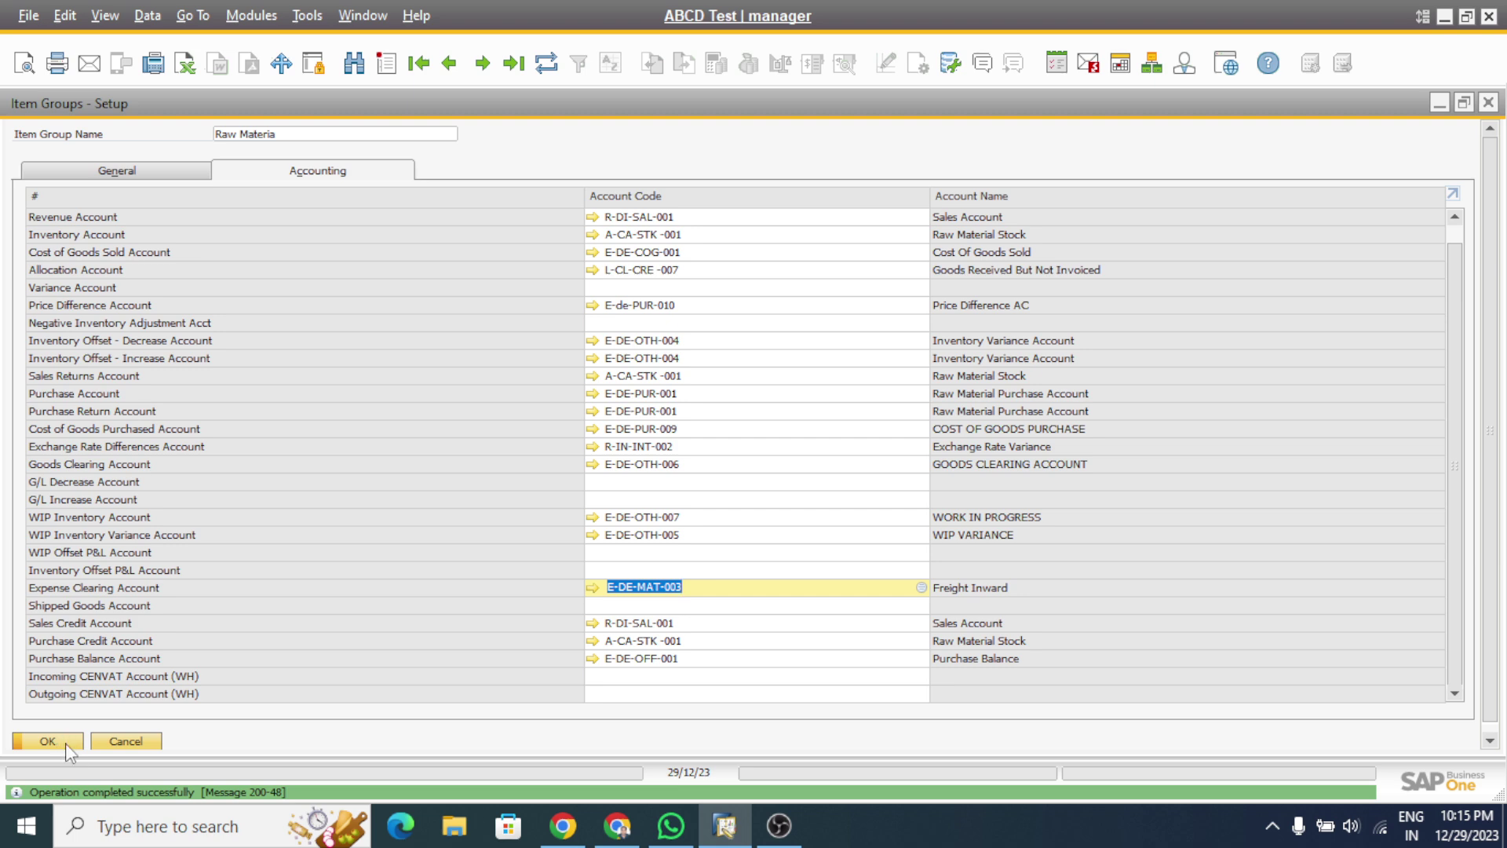
click(65, 742)
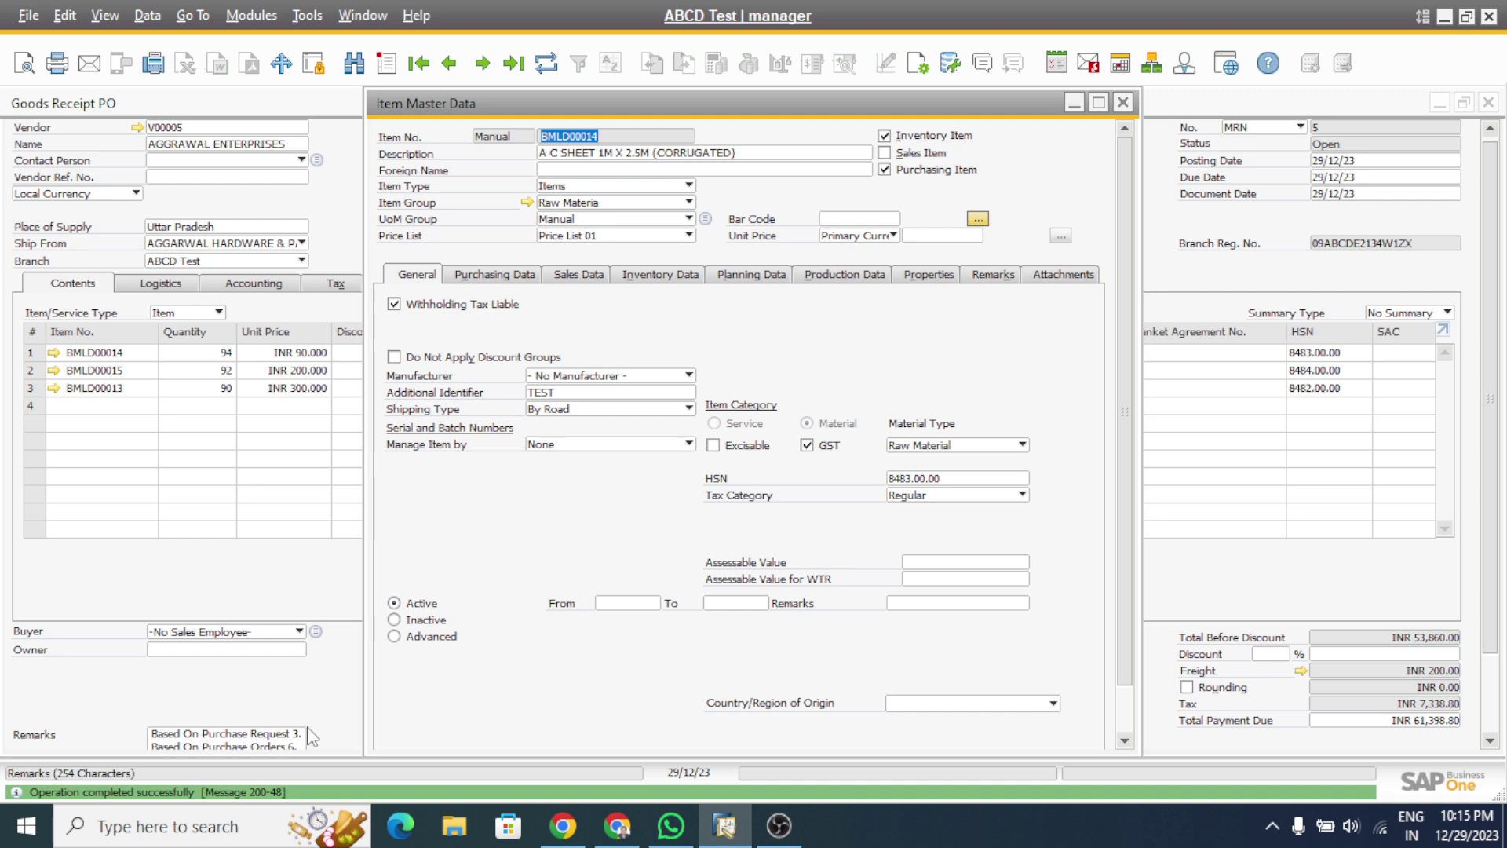
Close the item master record and try again to add the Goods Receipt PO
click(1123, 103)
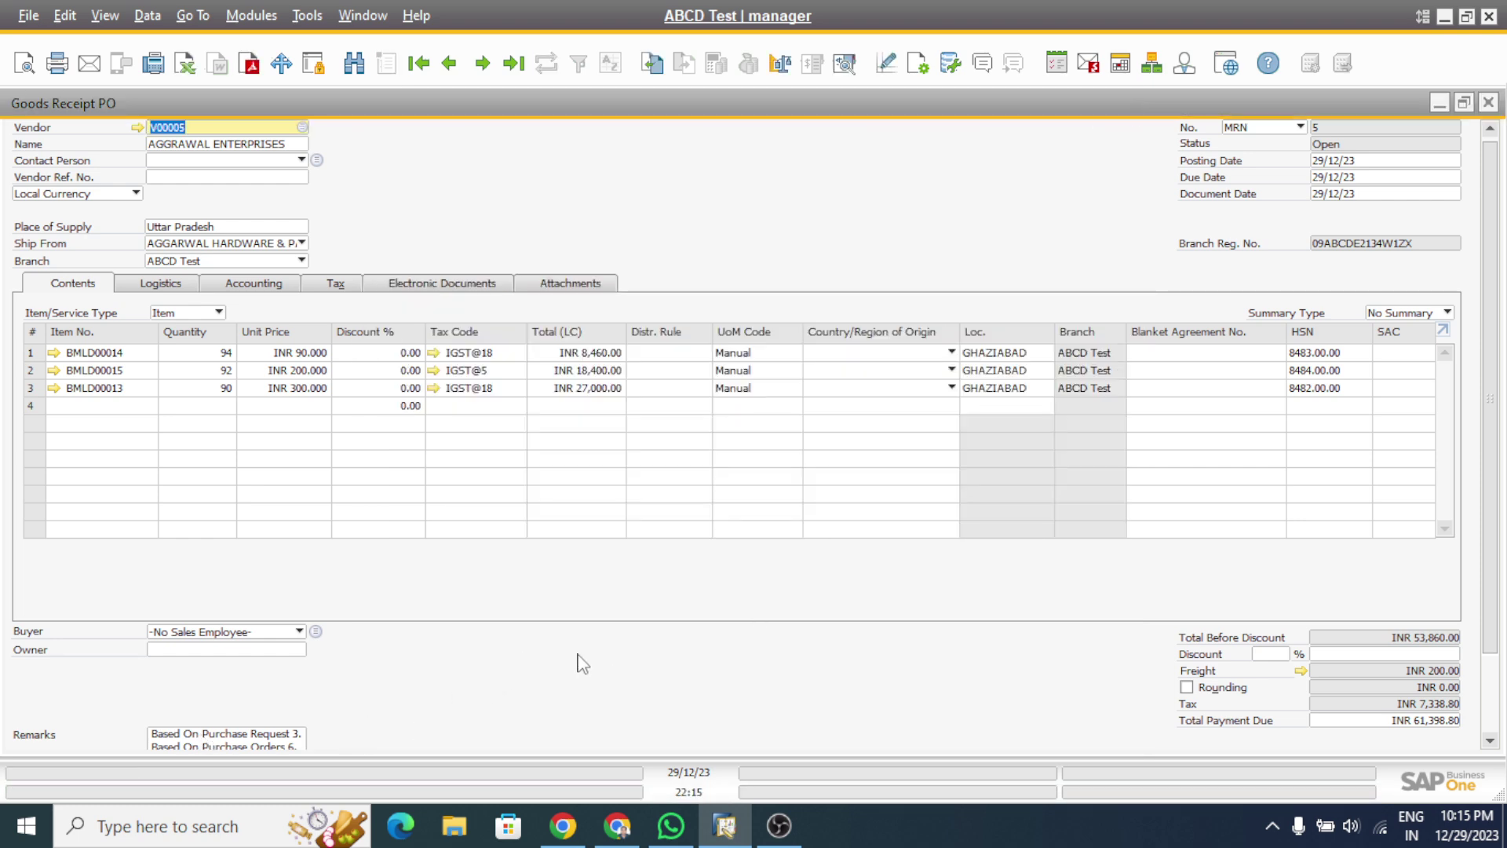
key(Return)
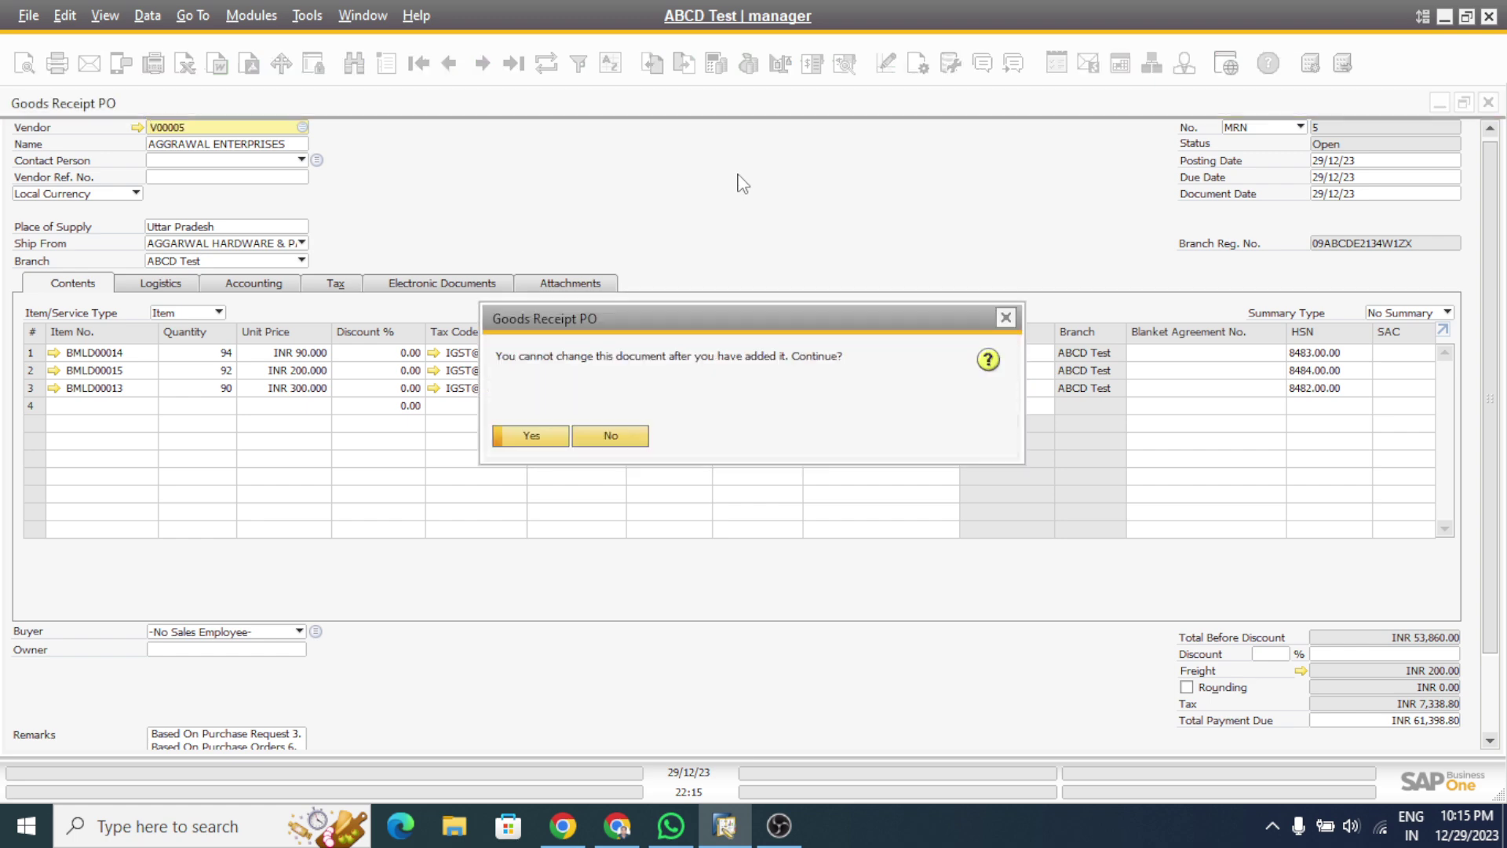
click(531, 438)
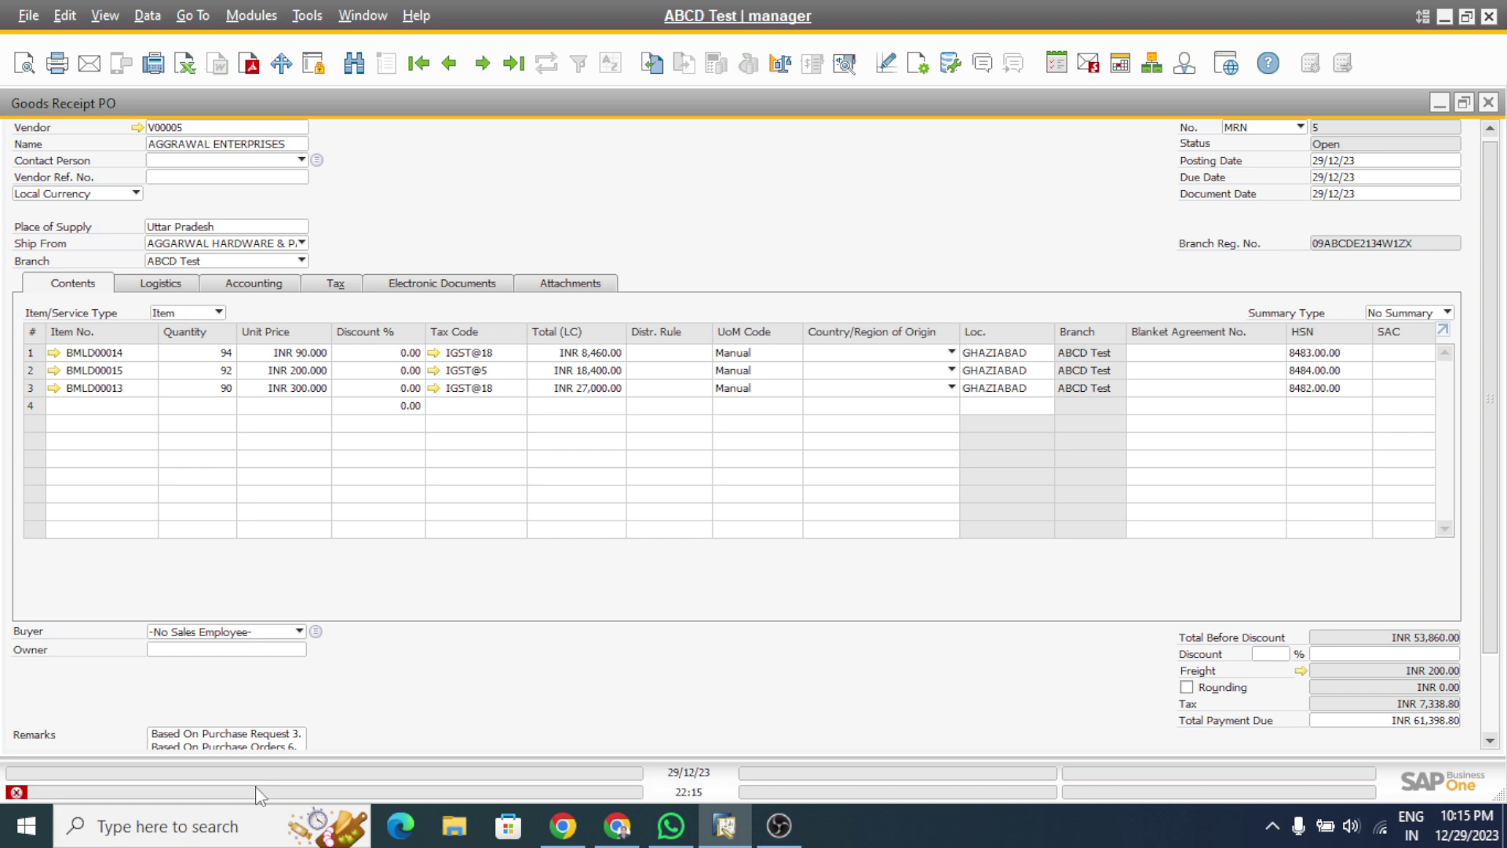
Set the unit price of item BMLD00014 to 100, add the Goods Receipt PO and confirm that it cannot be changed
click(306, 353)
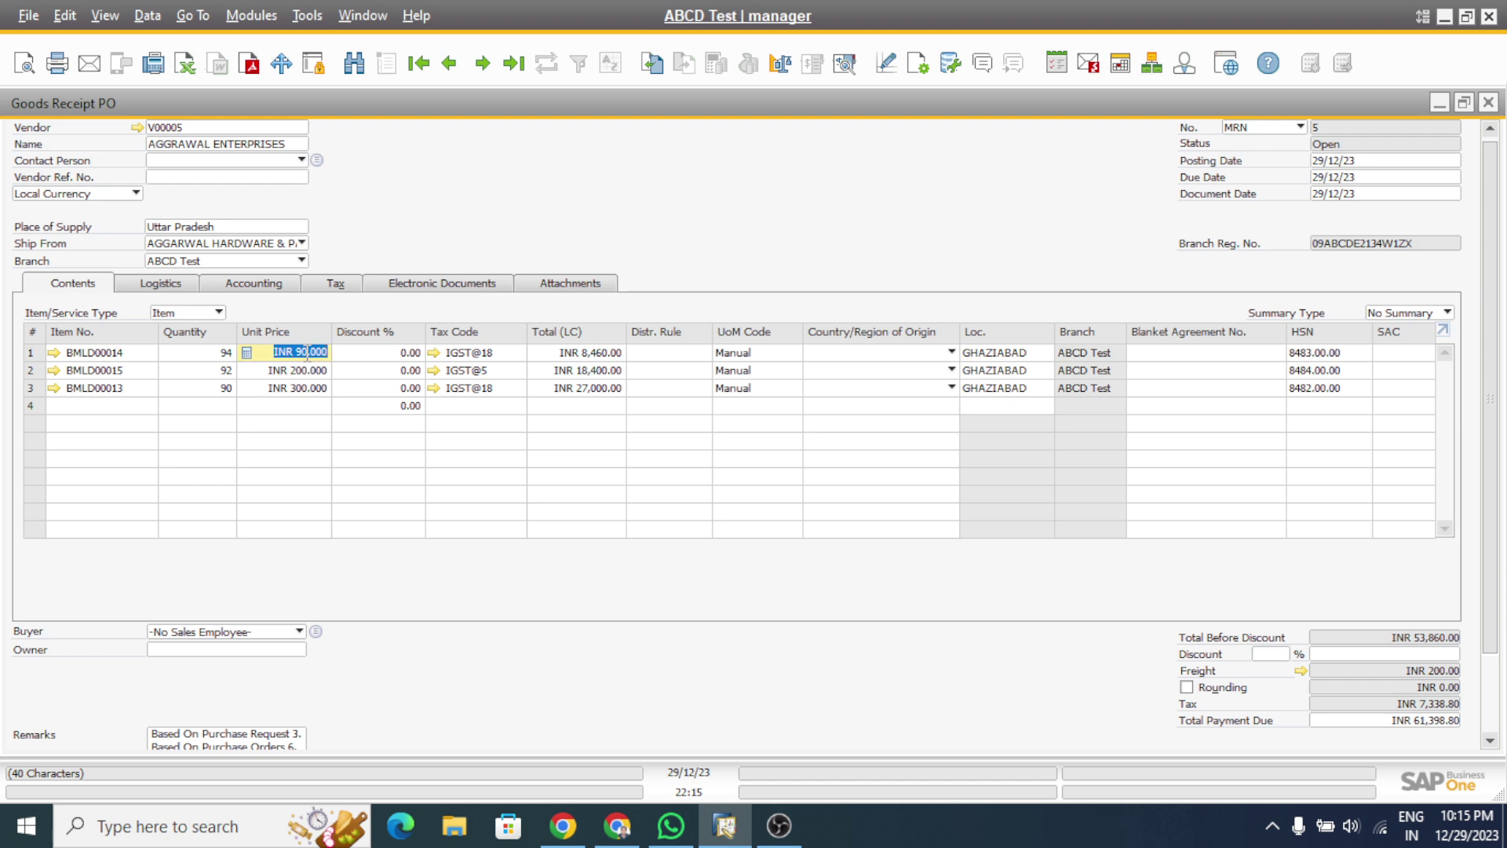
key(BackSpace)
text(100)
key(Tab)
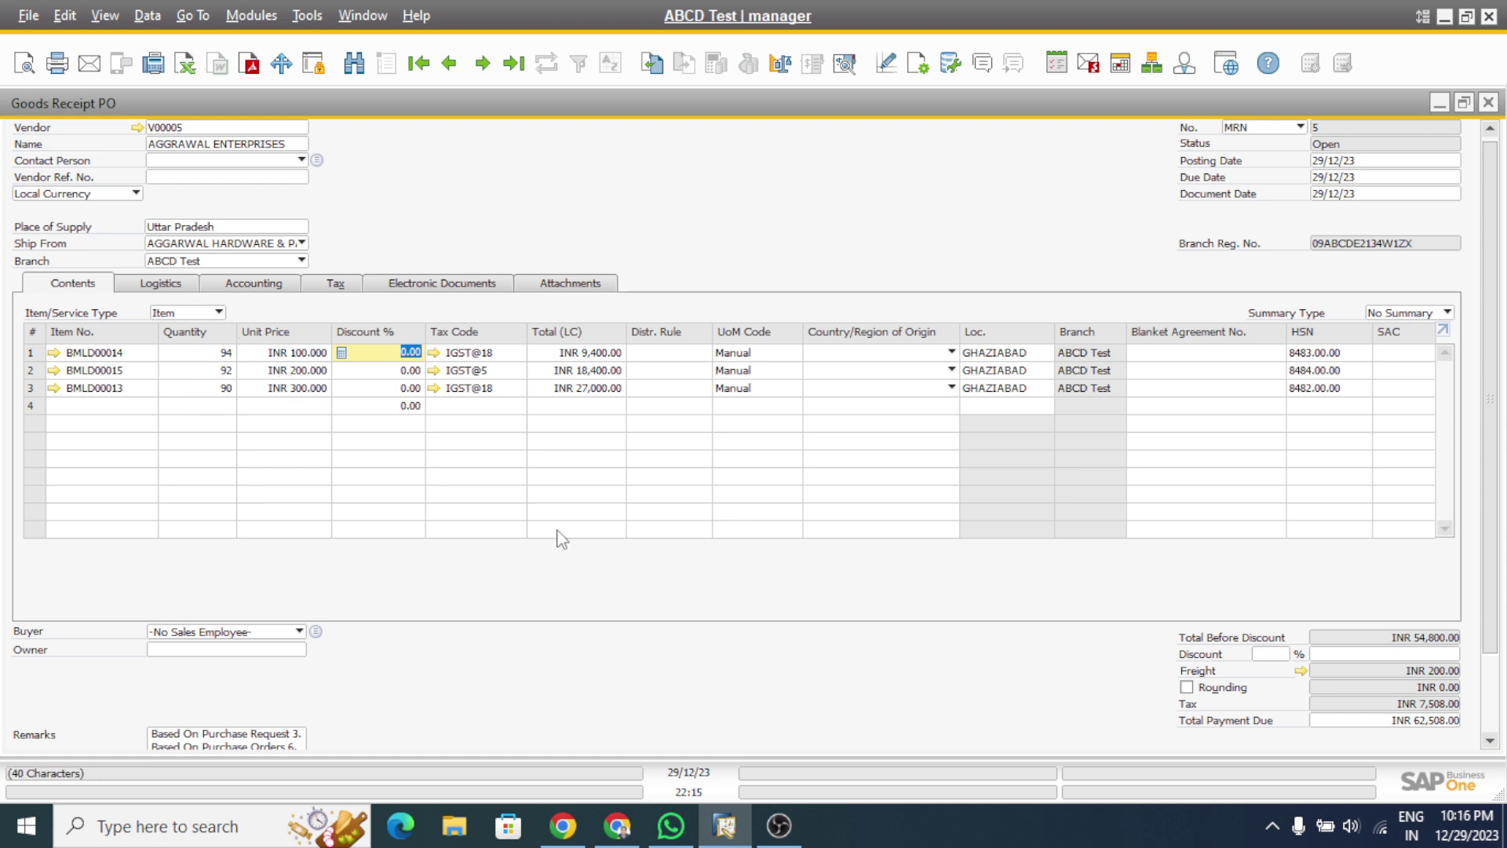
key(Return)
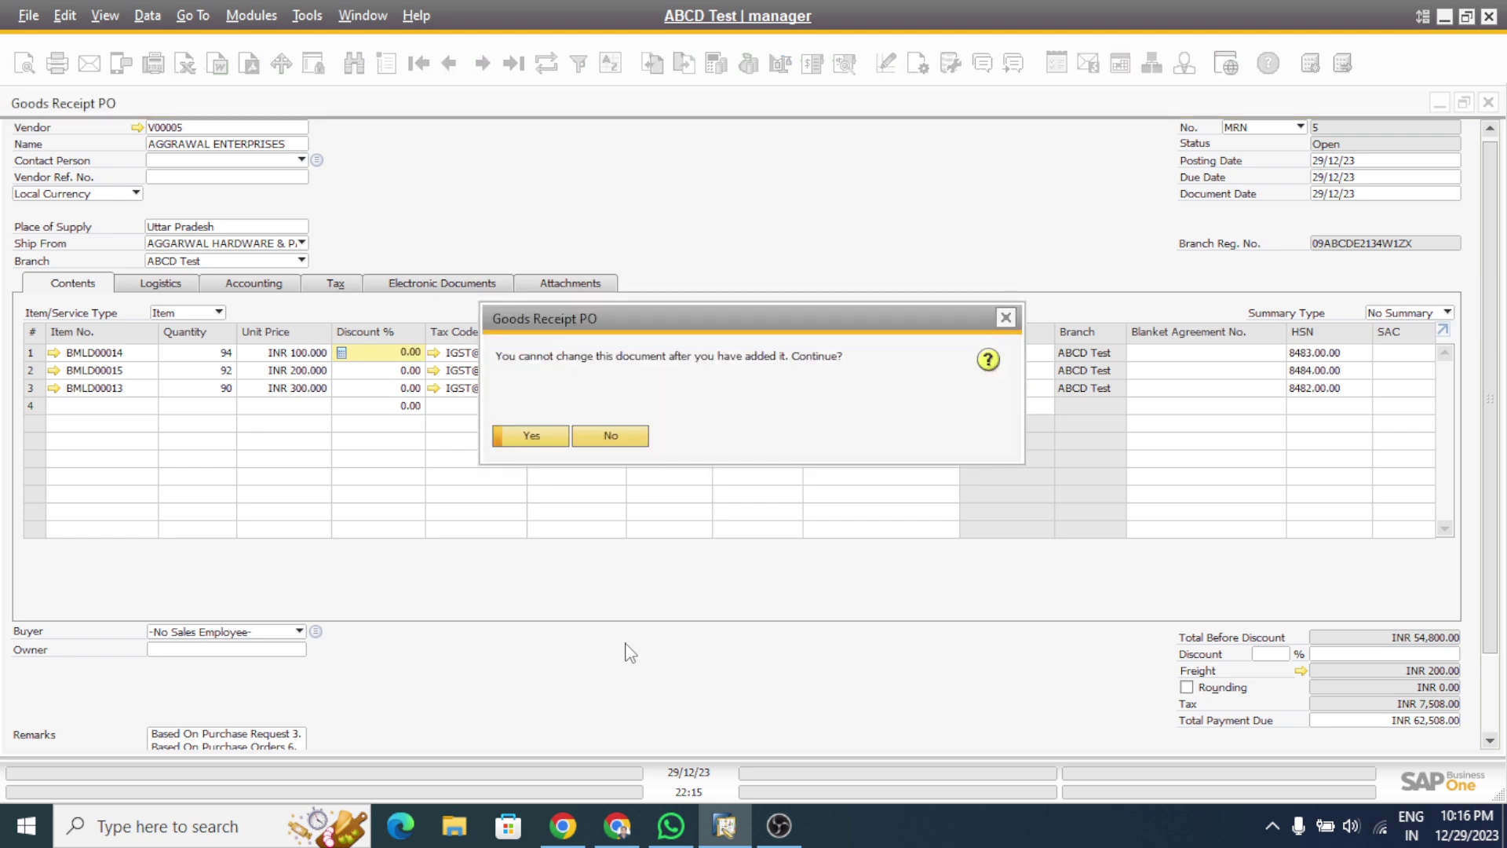
click(528, 435)
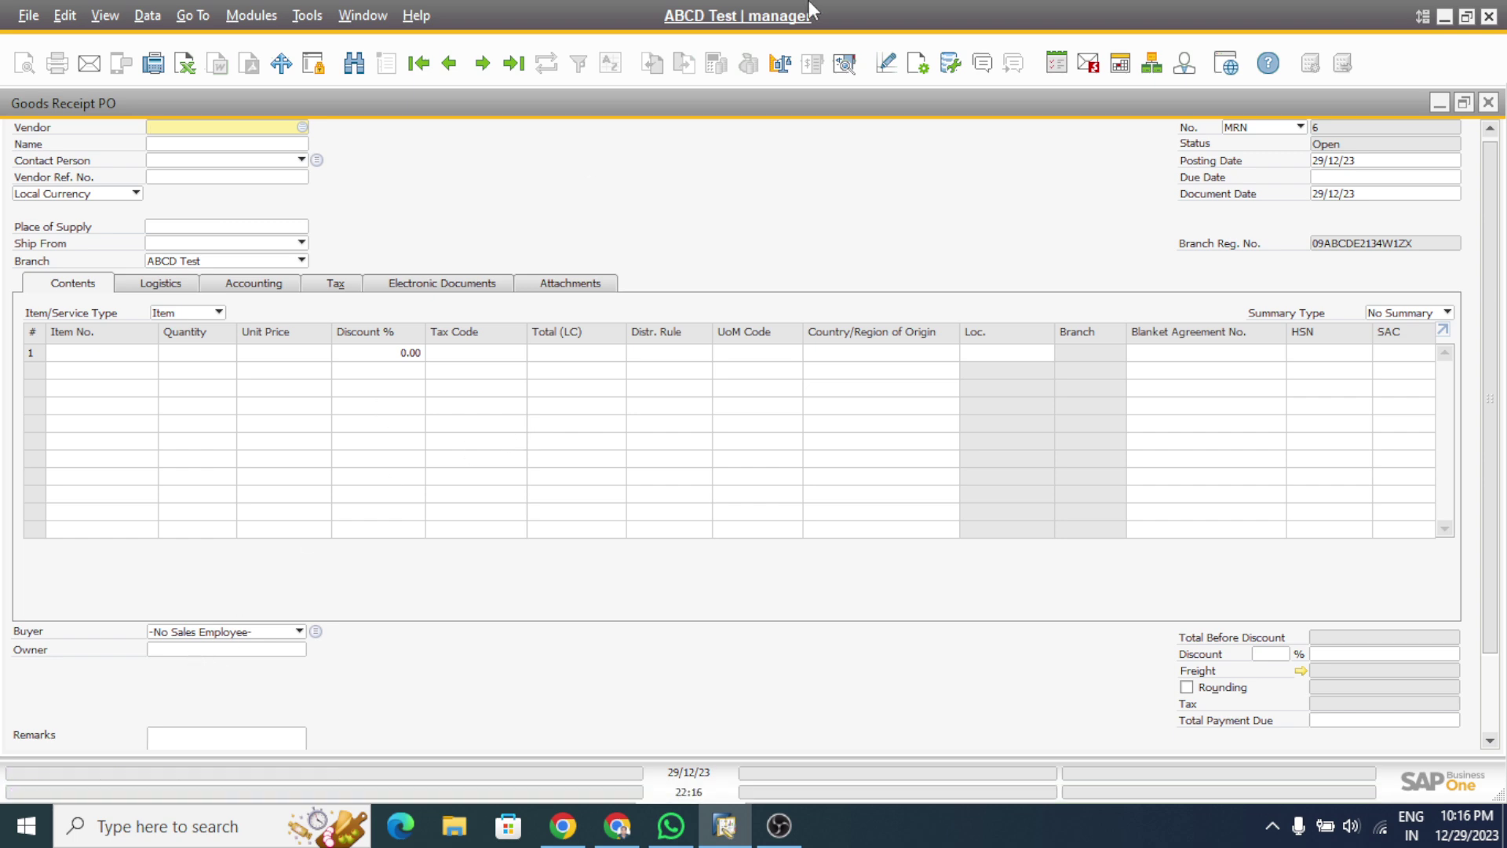
Open the last added Goods Receipt PO and make the Whse column visible in its form settings
click(514, 63)
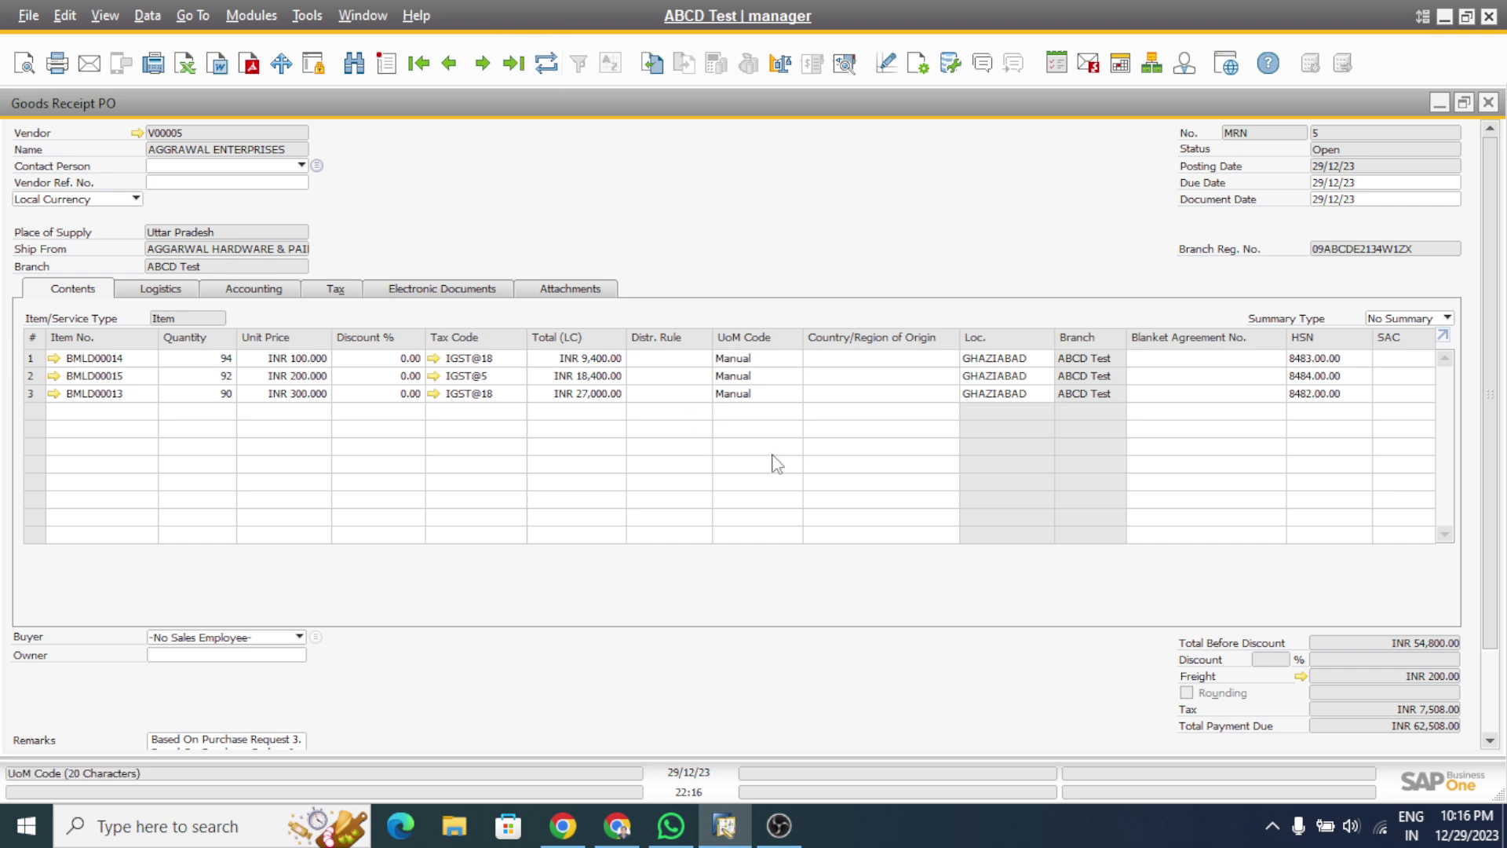
click(918, 65)
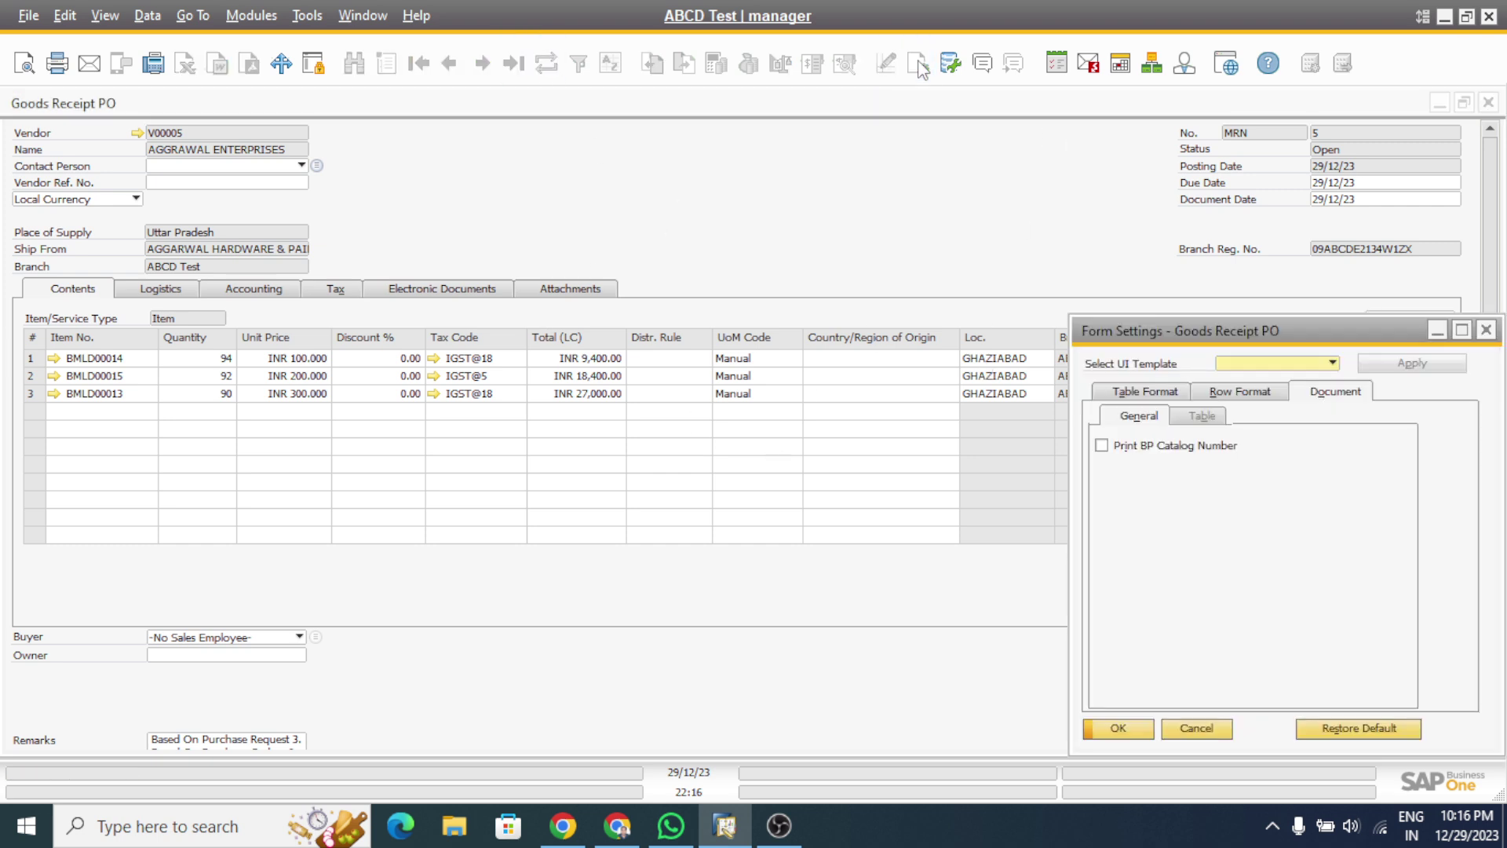
click(1165, 393)
click(1205, 413)
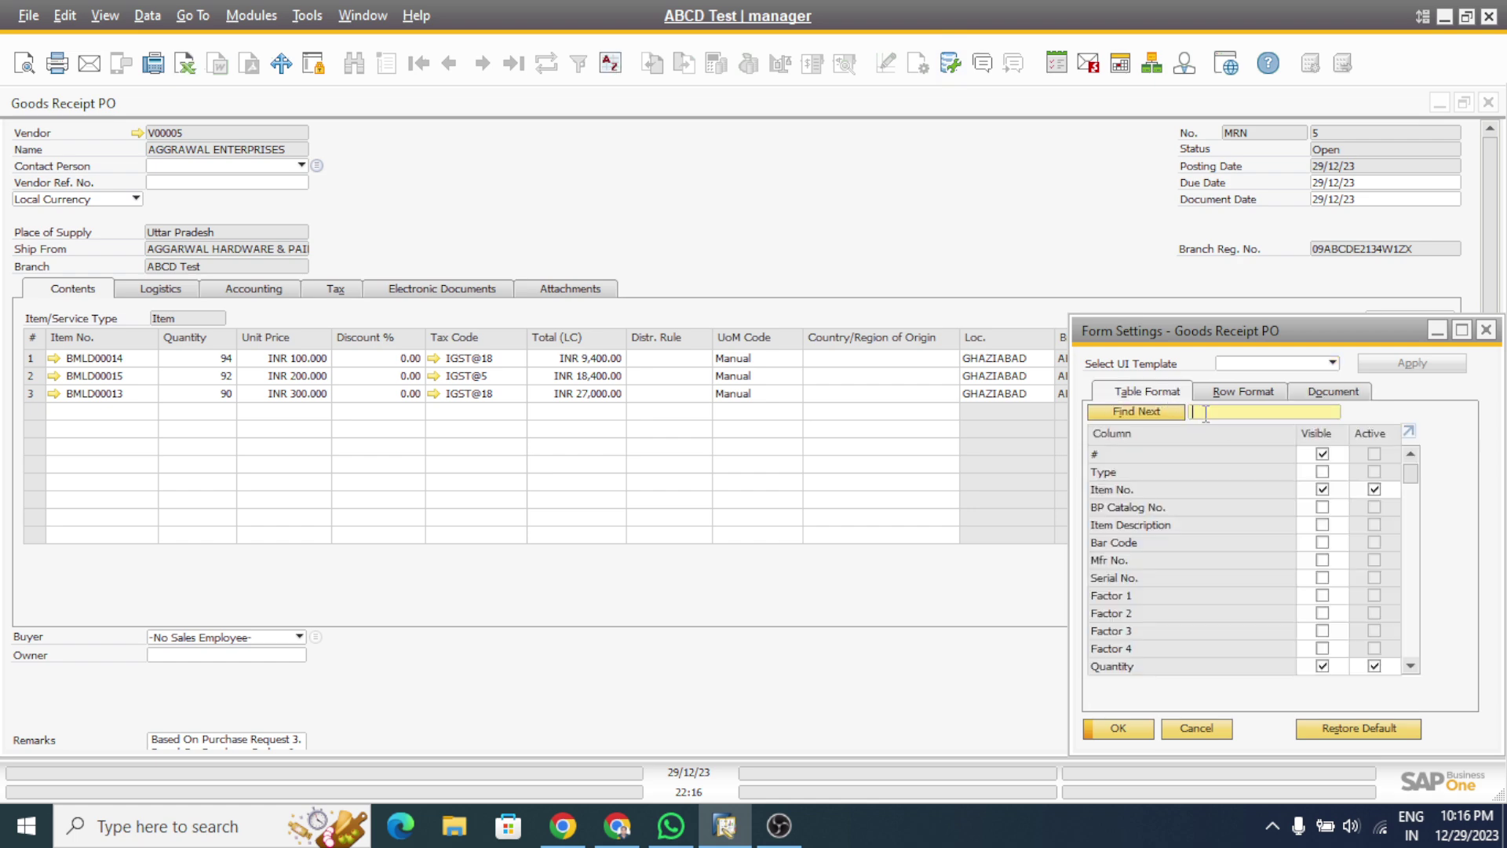
text(wh)
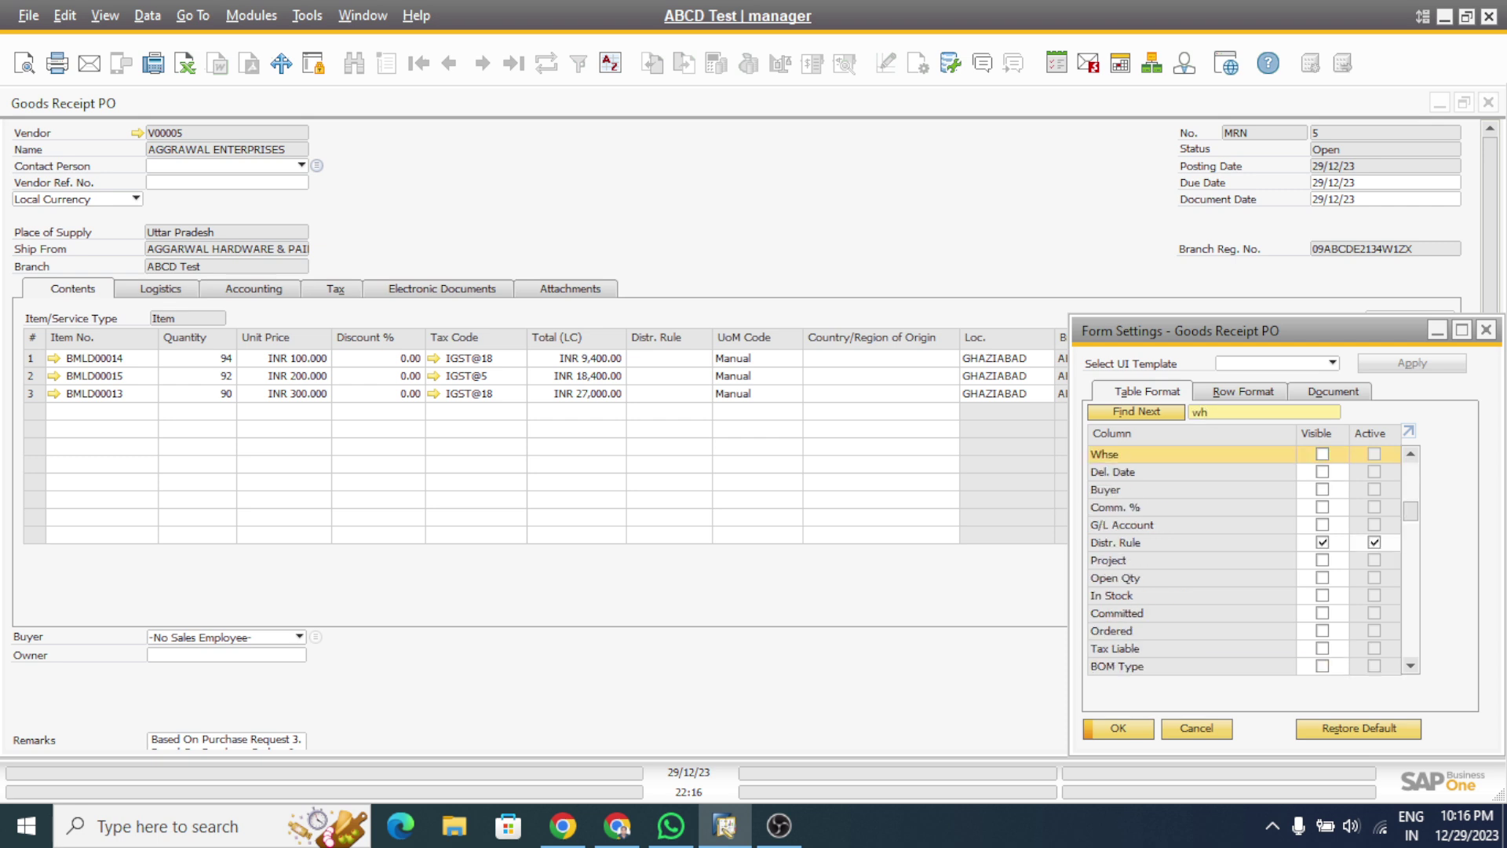
click(1322, 454)
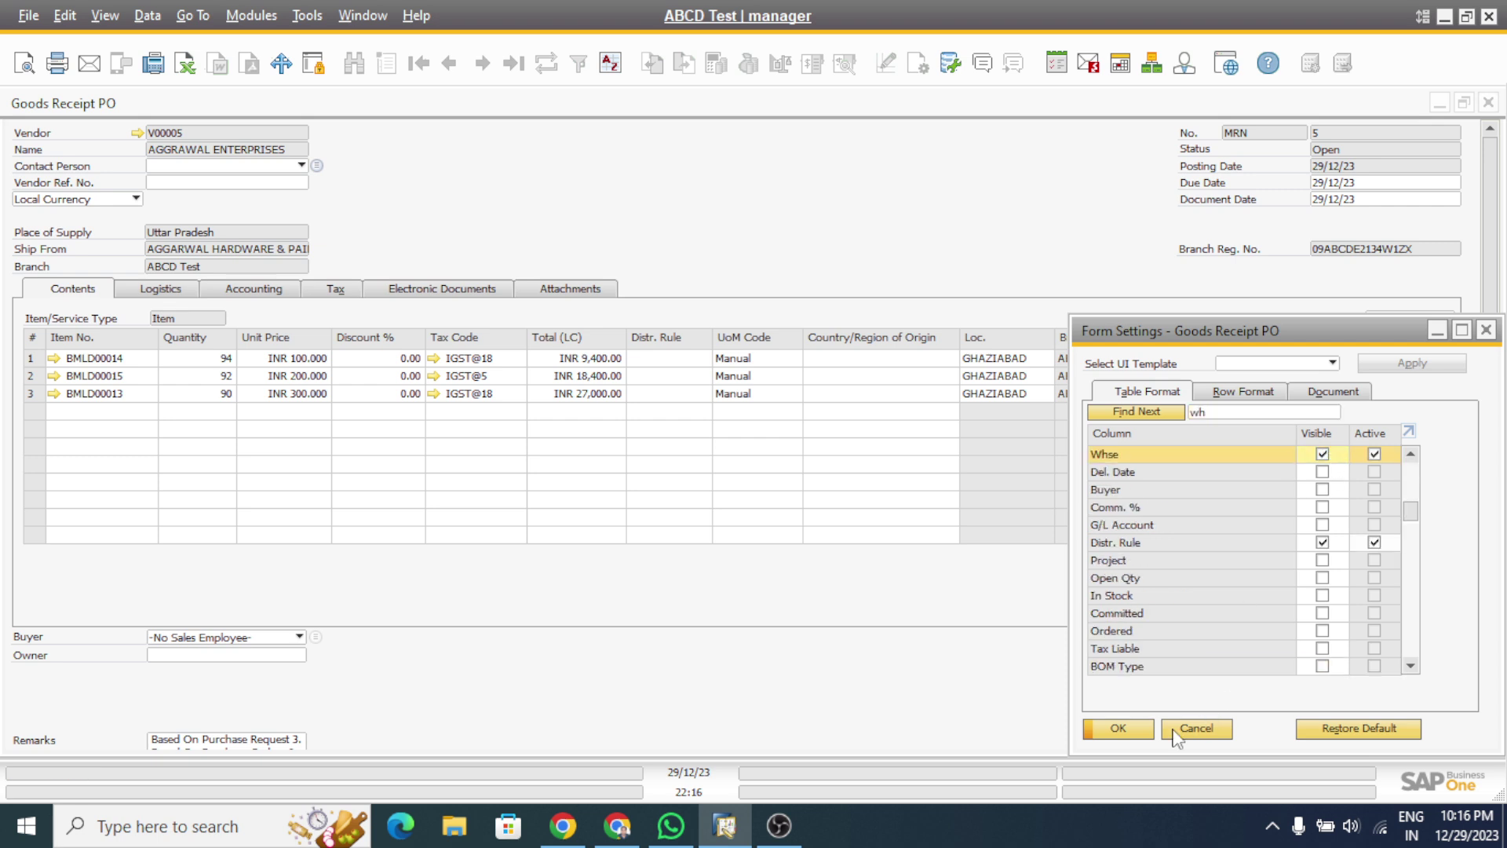
click(1118, 729)
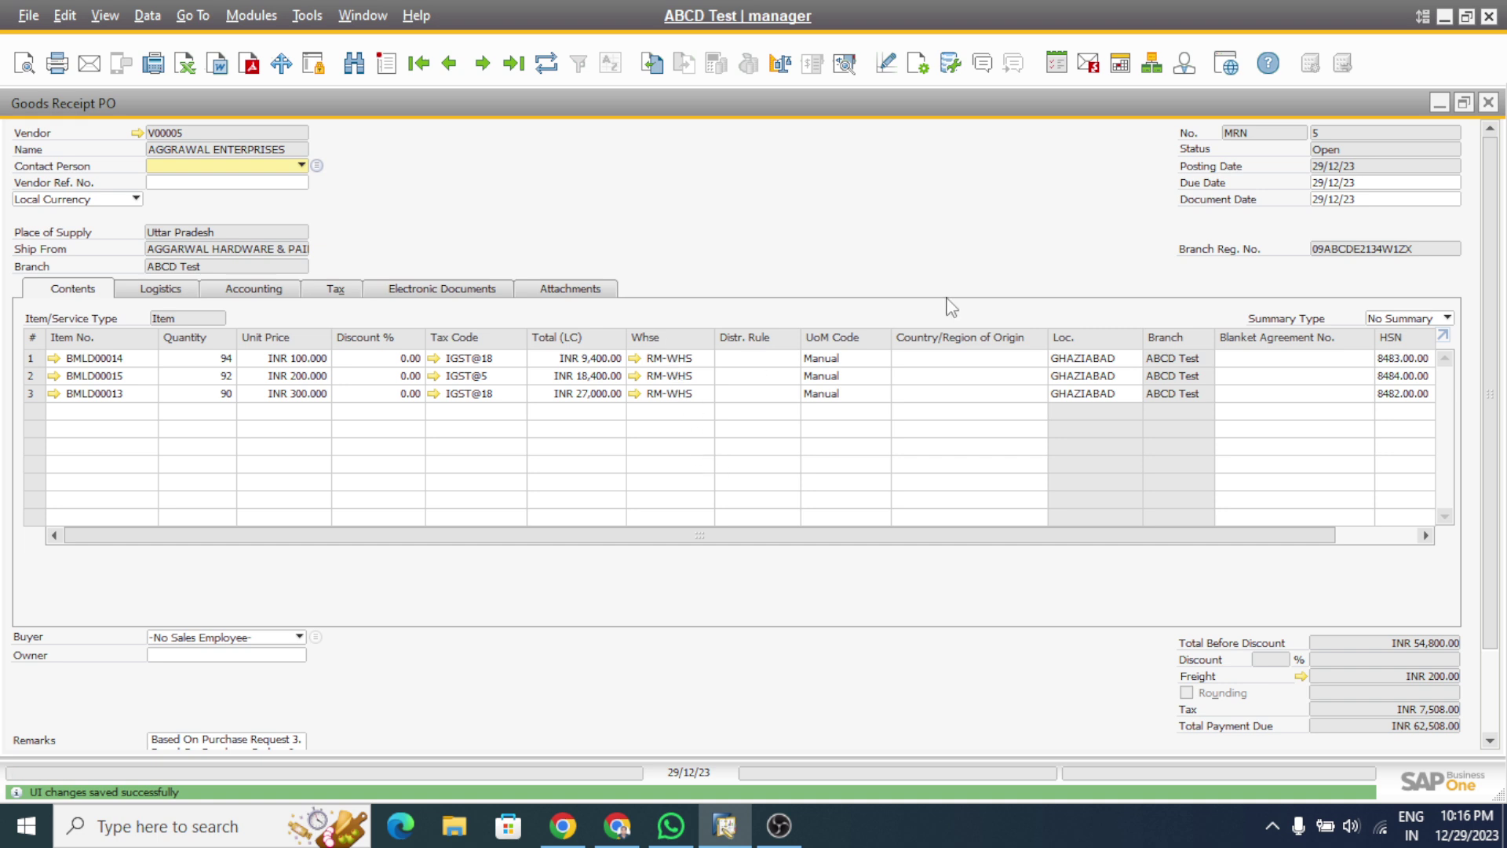
Open the Goods Receipt PO's journal entry, examine the accounts with their debit and credit postings, and return to the document
click(846, 65)
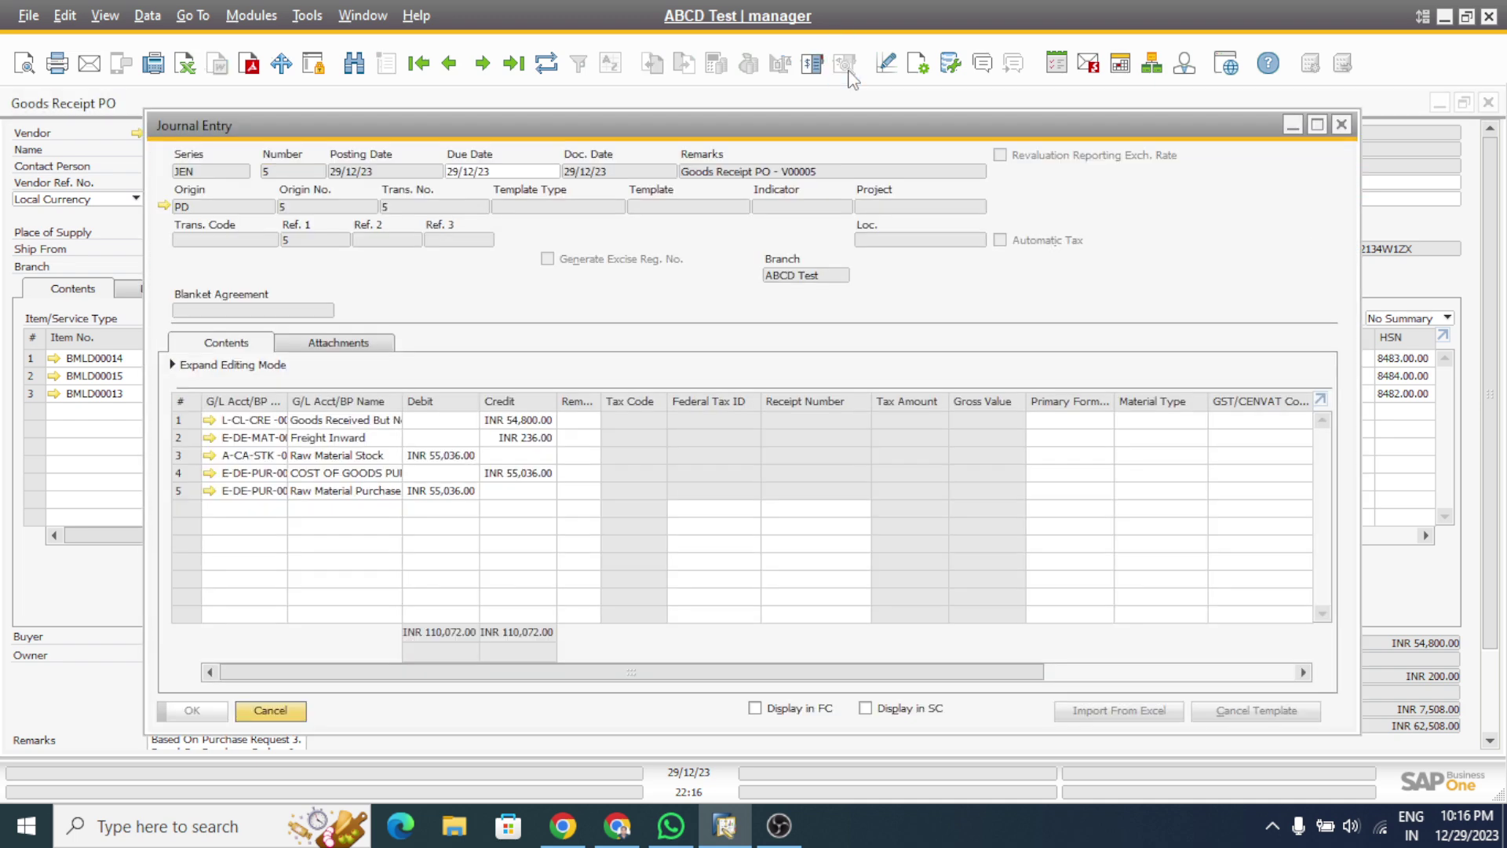
click(1317, 126)
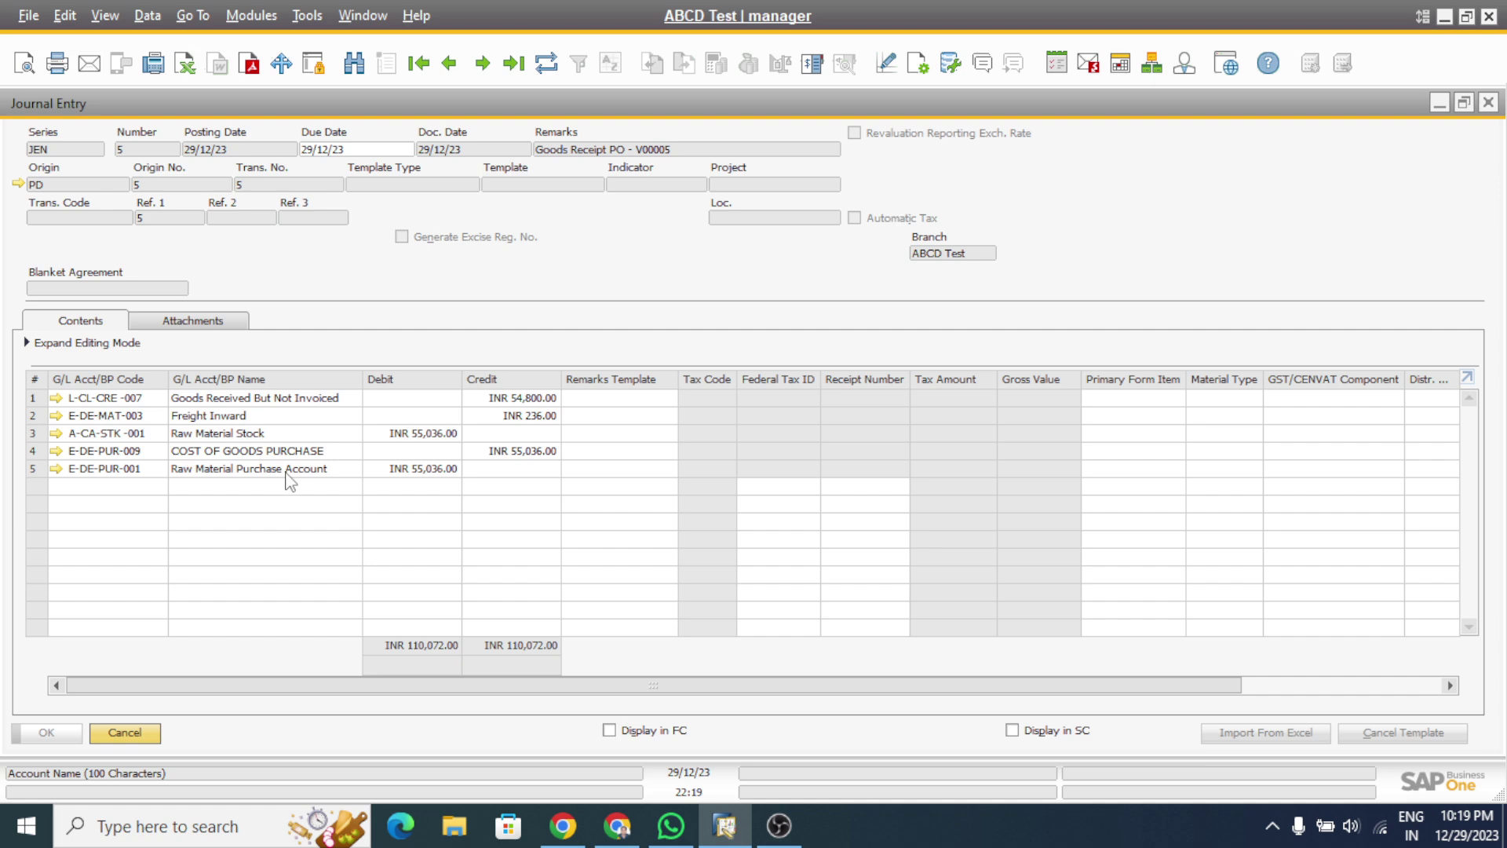
click(628, 838)
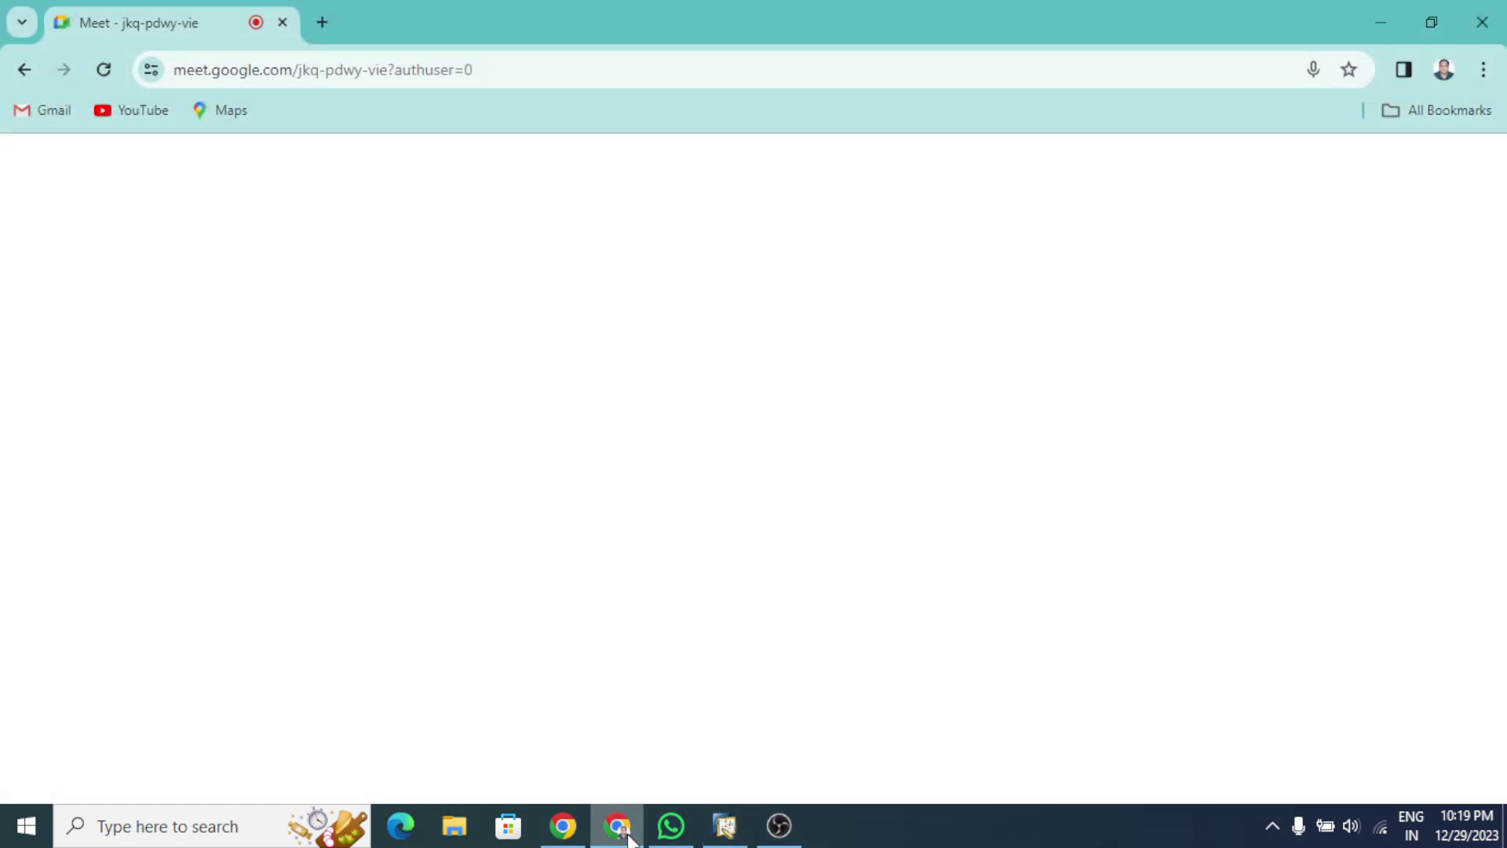
click(620, 831)
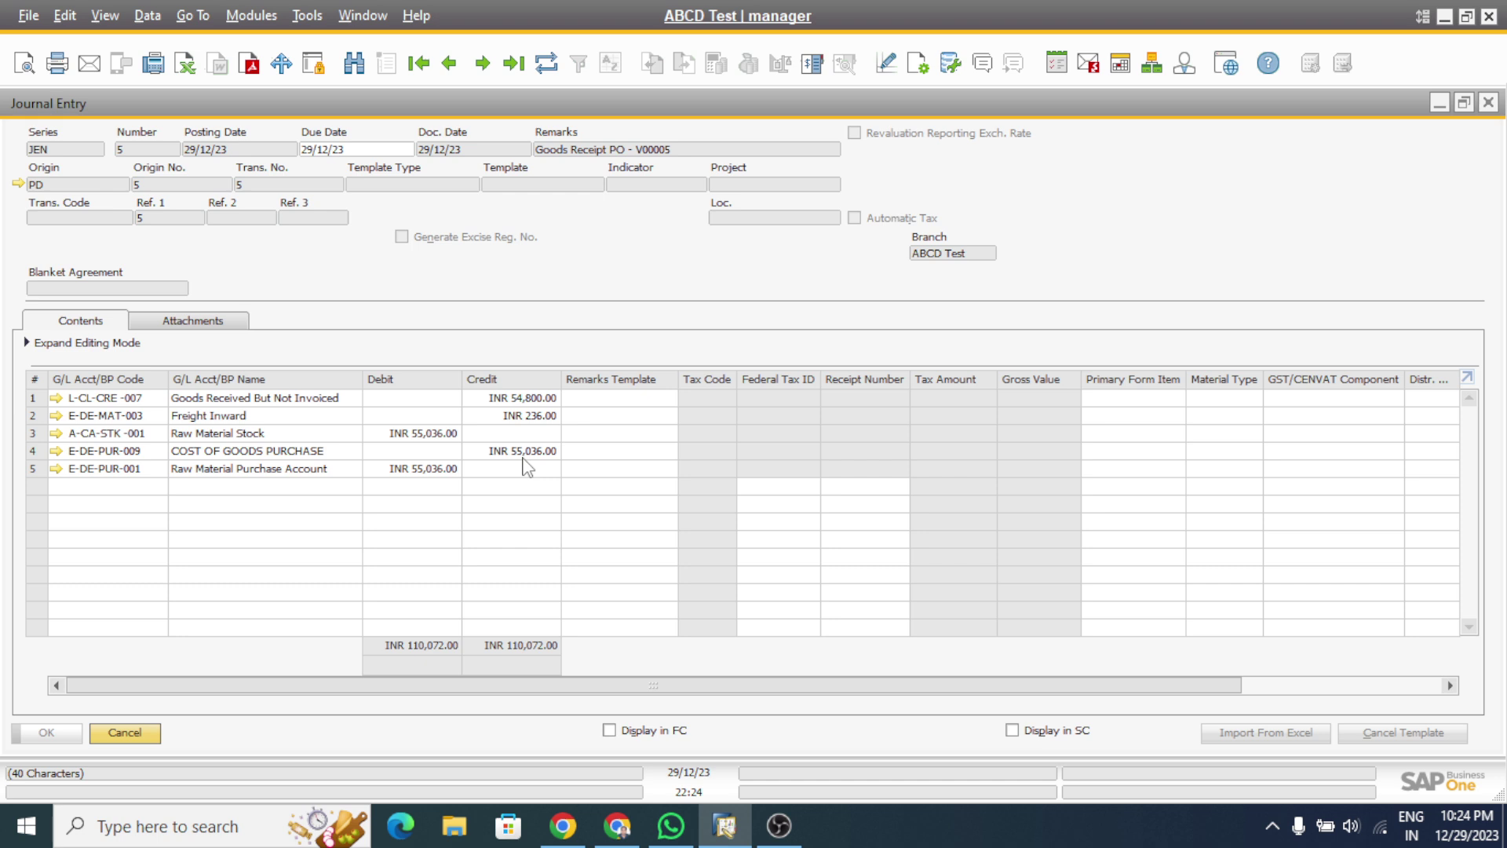
click(145, 738)
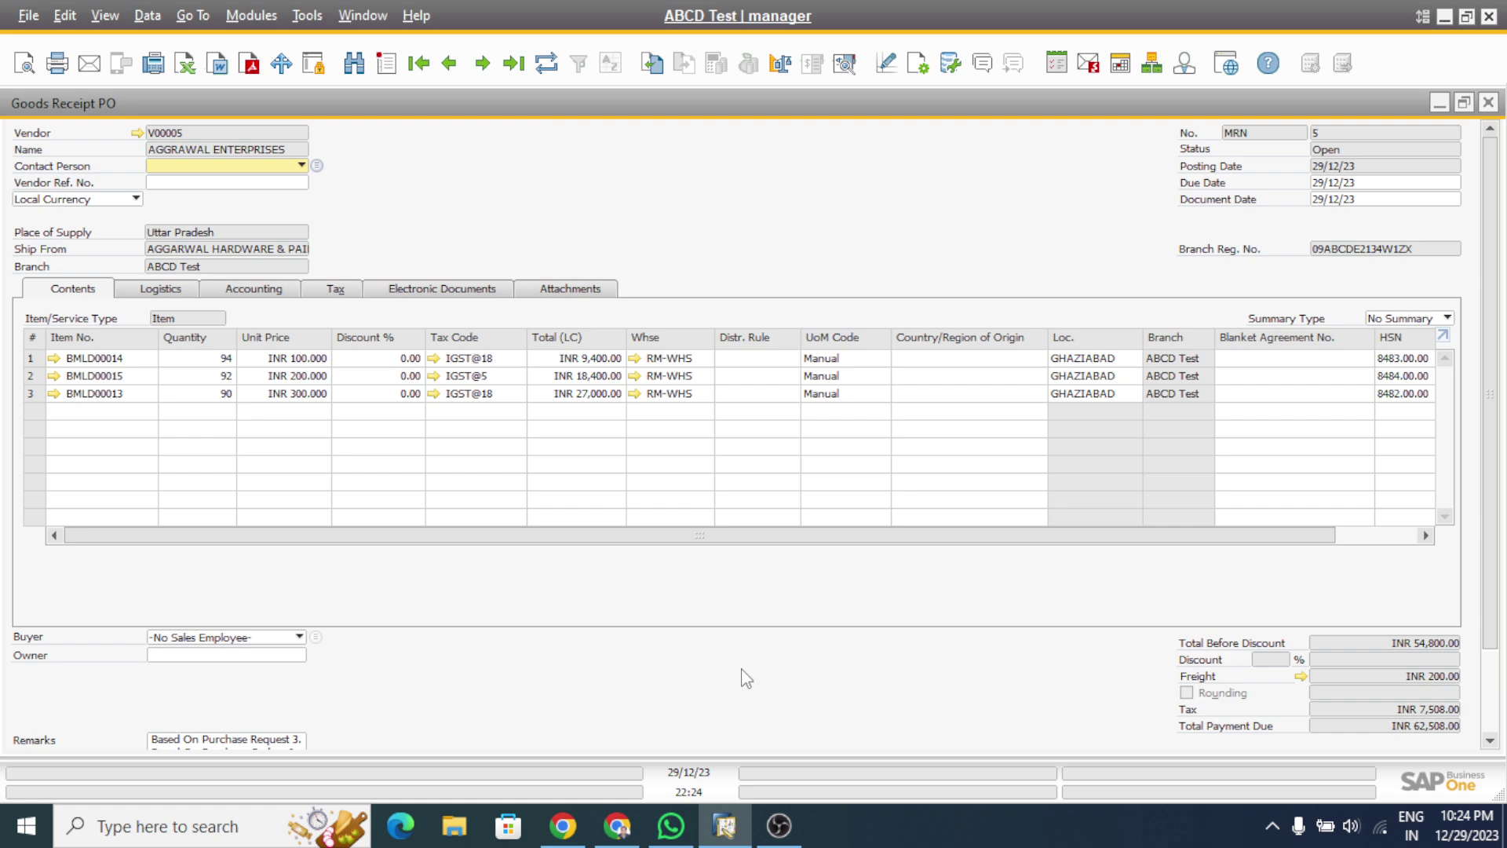
click(844, 63)
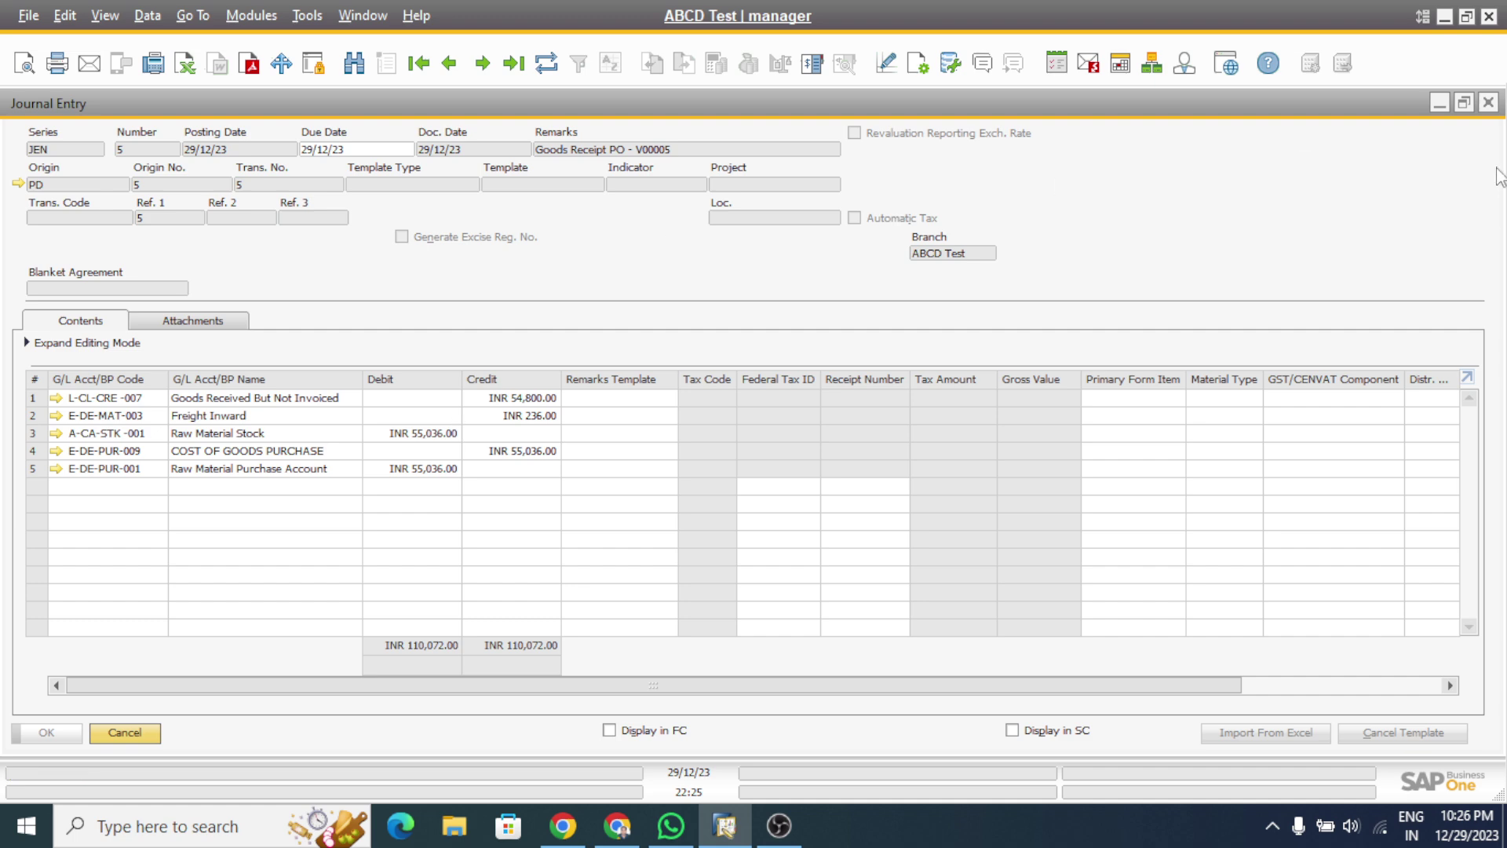
click(1488, 106)
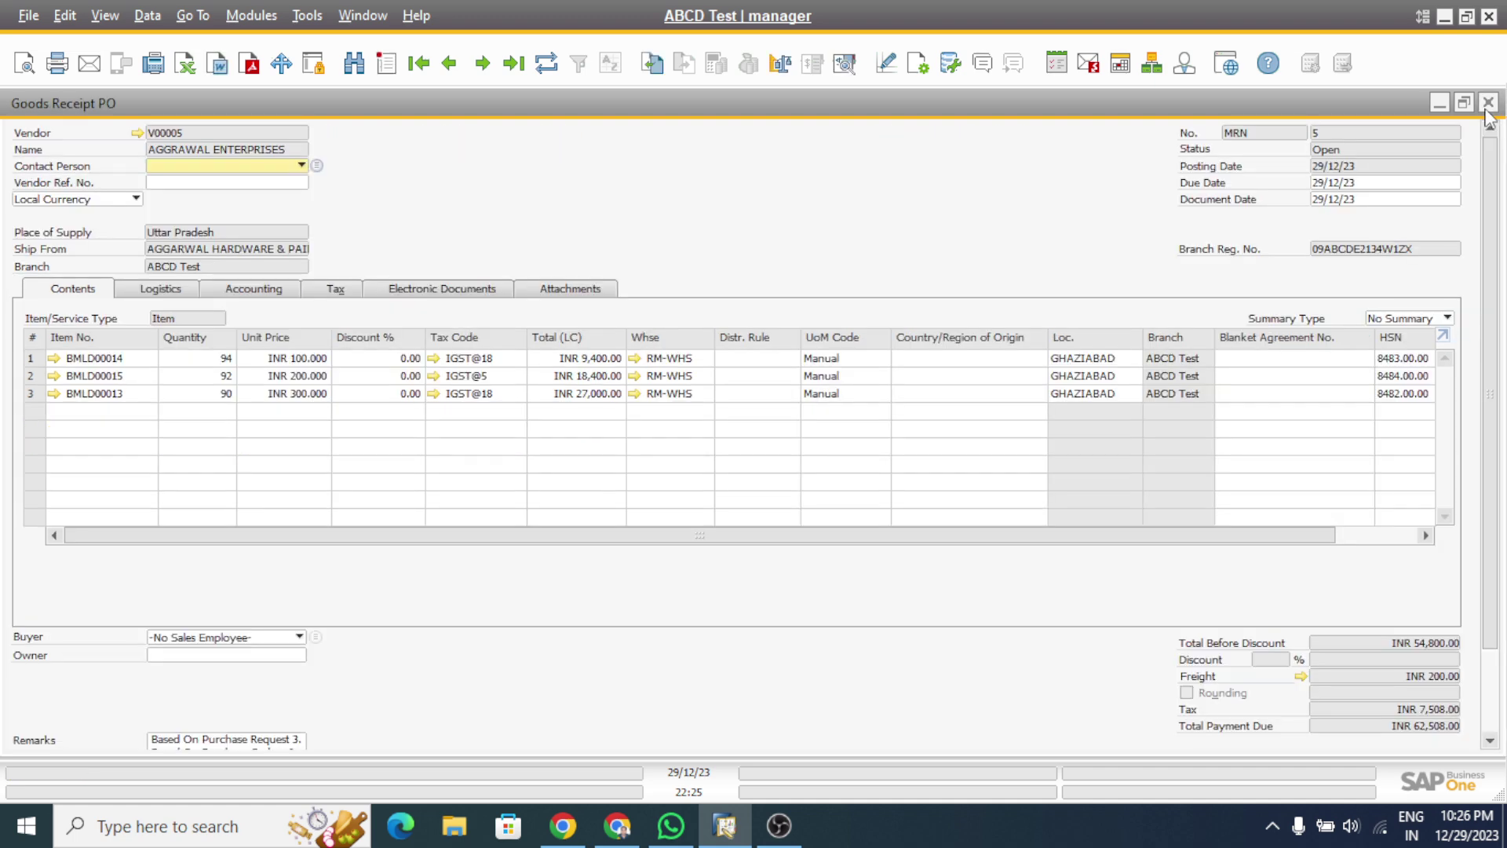